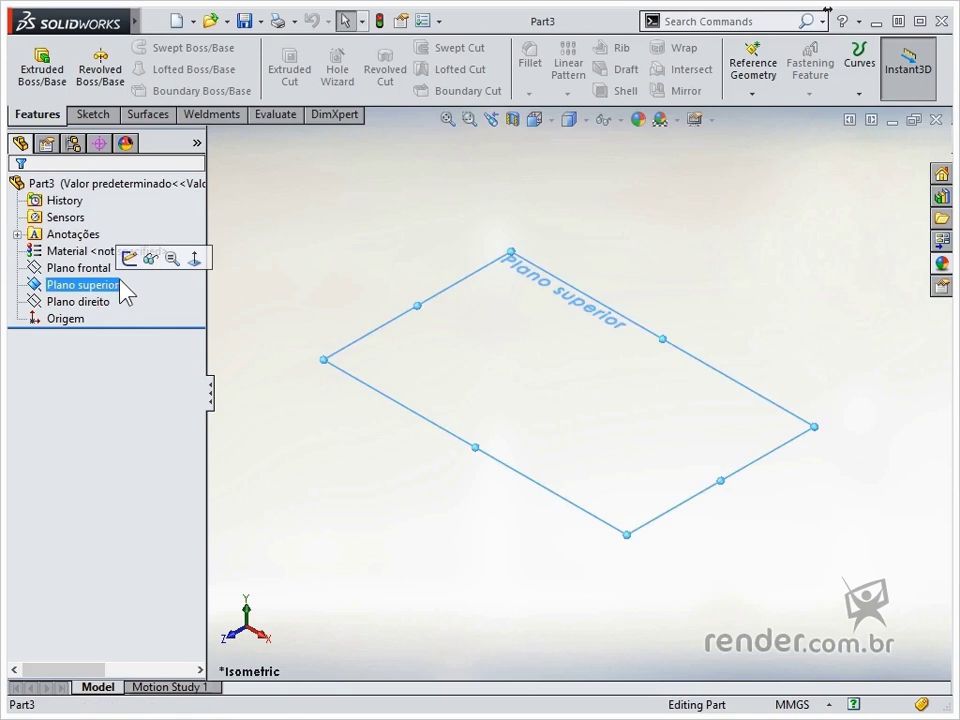
Step: Start a sketch on Plano superior with a horizontal line leftward from the origin, a short upward slanted line and a vertical line up
click(131, 258)
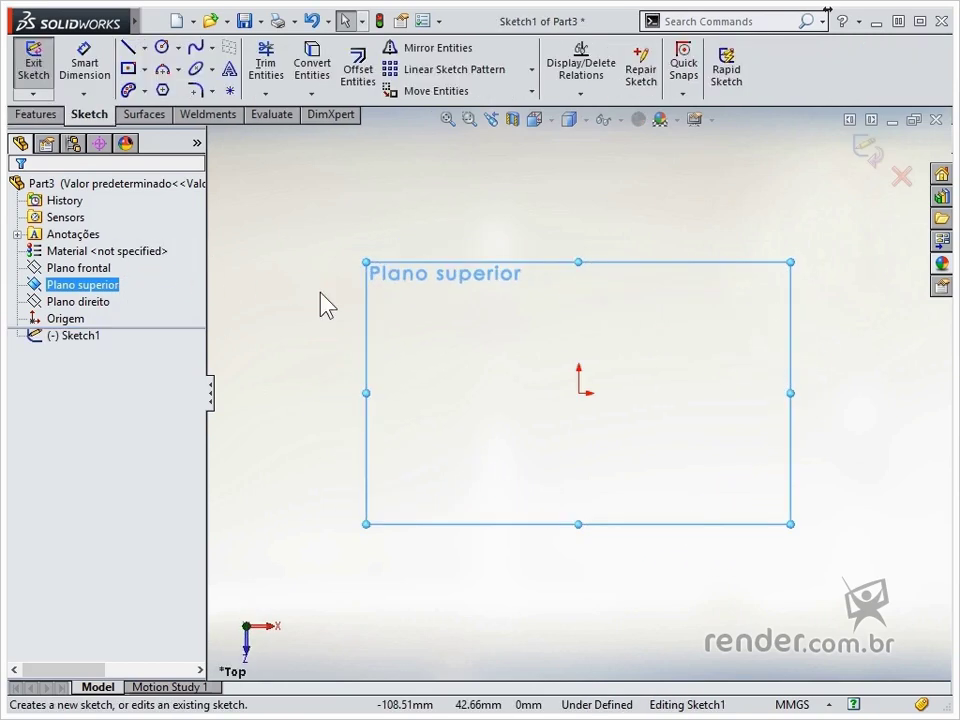
click(130, 50)
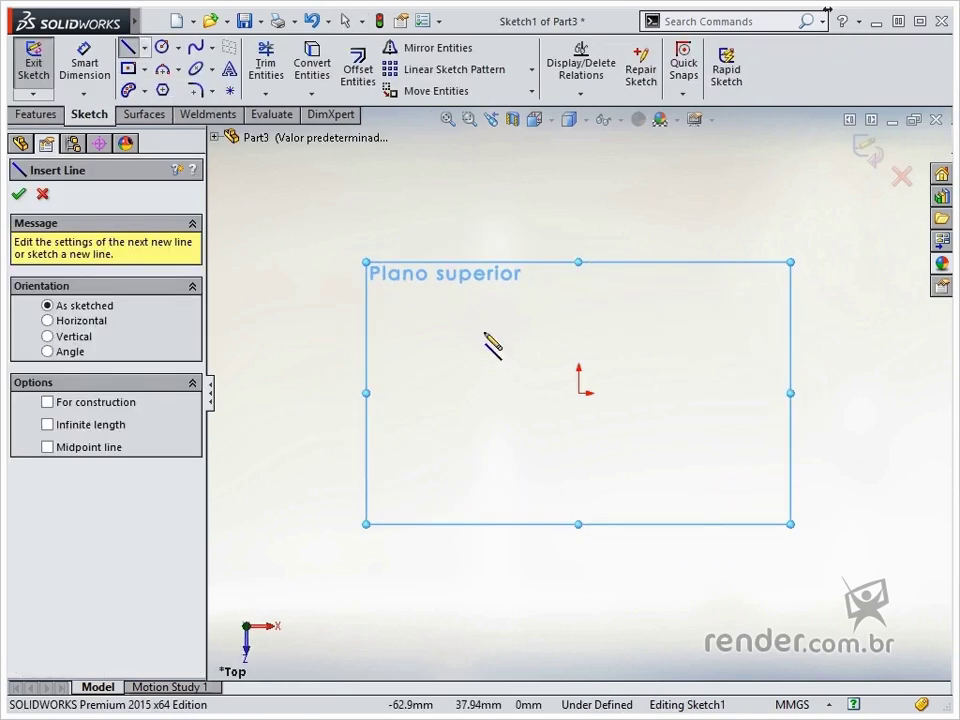
click(580, 393)
click(480, 396)
click(452, 279)
double_click(454, 281)
Step: Sketch a slanted line about 39 mm long down-left from the origin, continued by a long diagonal line down to the right
click(579, 395)
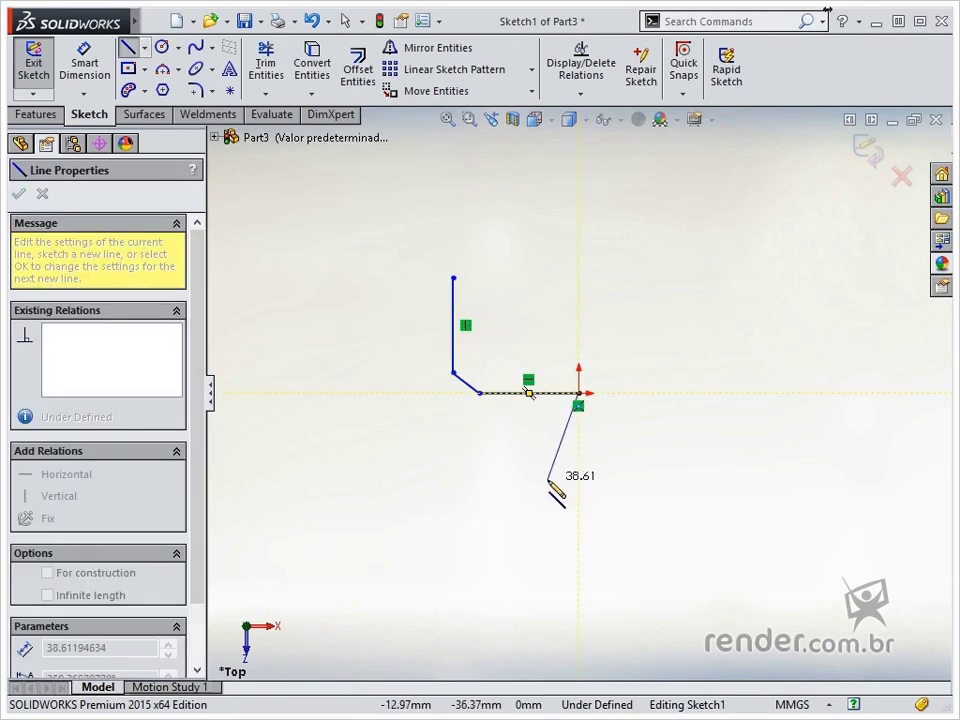
click(548, 481)
scroll(583, 509, up, 2)
click(721, 656)
scroll(720, 642, up, 1)
scroll(718, 640, down, 1)
double_click(654, 540)
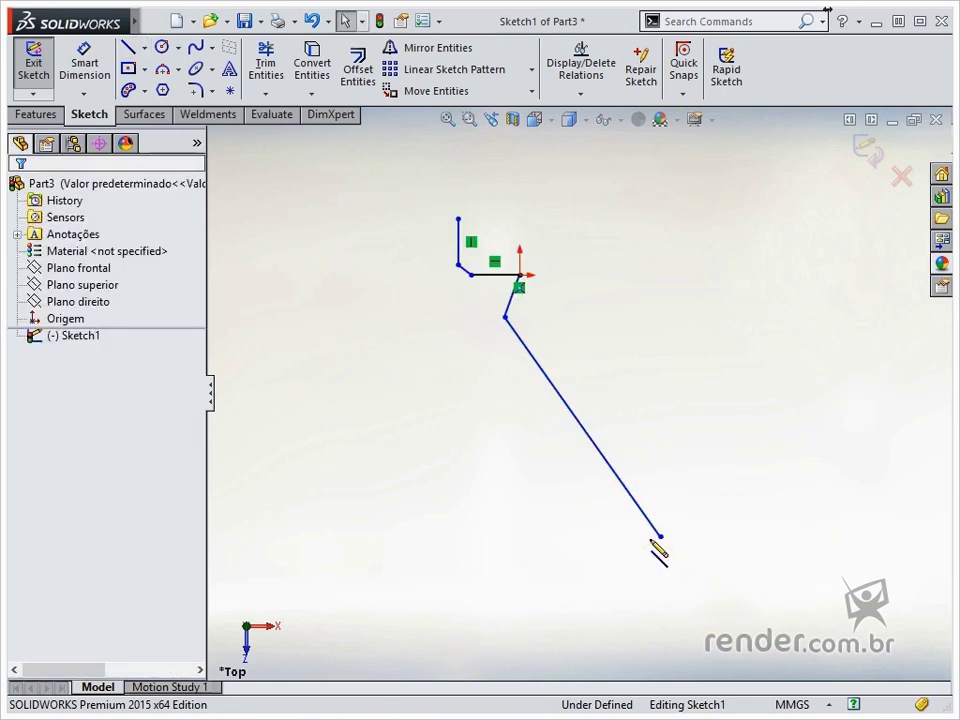
Step: Add a three-point arc bulging outward from the long diagonal's lower end, with its endpoints about 45 mm apart
click(200, 89)
click(660, 536)
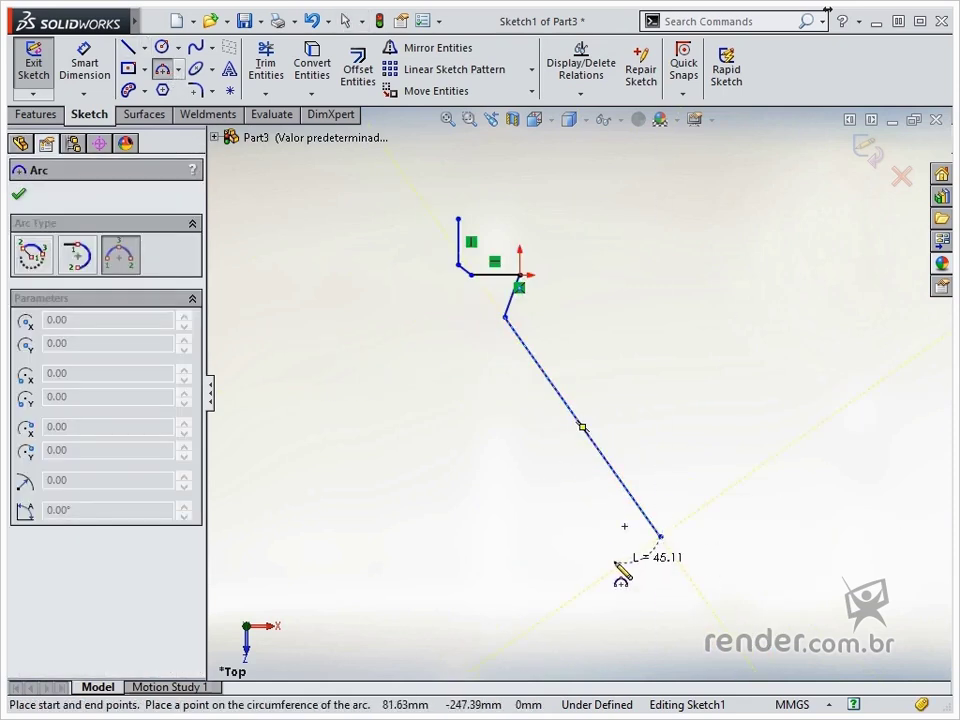
click(615, 570)
click(658, 575)
Step: Sketch a long line from the end arc's free endpoint back up toward the profile's head, leaving its upper end open
key(l)
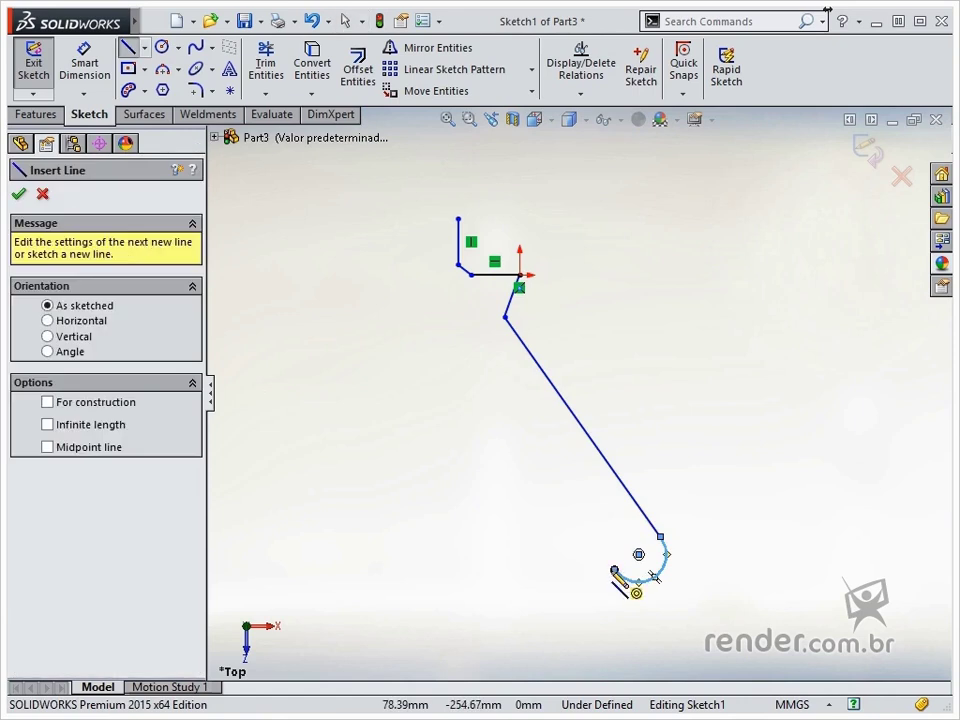
click(615, 569)
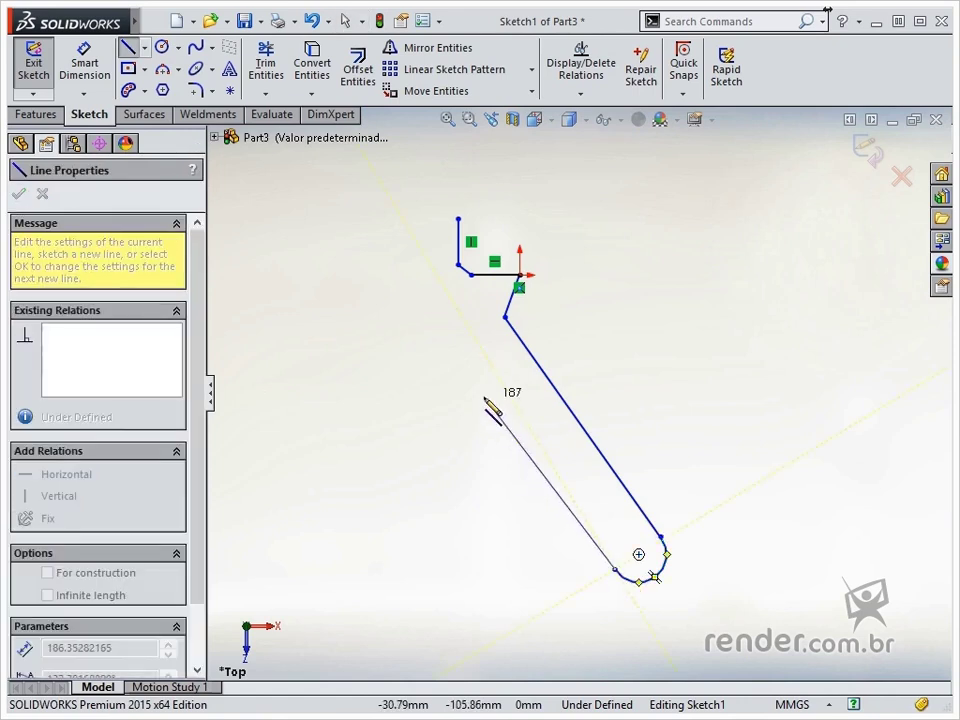
click(471, 348)
scroll(458, 261, up, 5)
key(Escape)
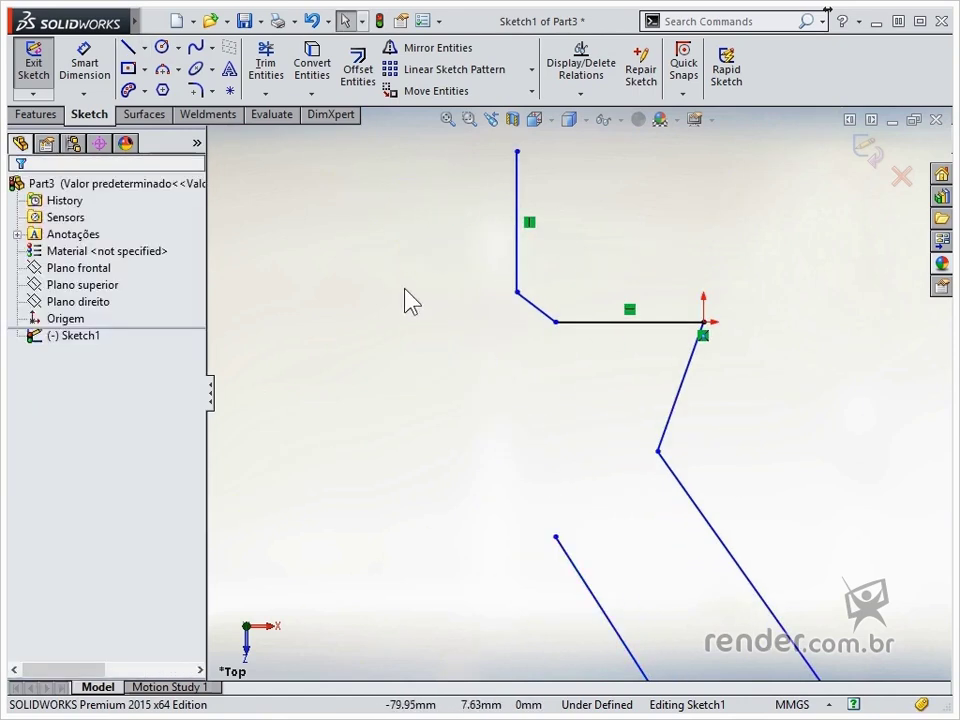
Step: Sketch a three-point arc from the vertical line's top end, bulging left and down, with a radius of about 71 mm
click(160, 73)
click(517, 152)
click(411, 375)
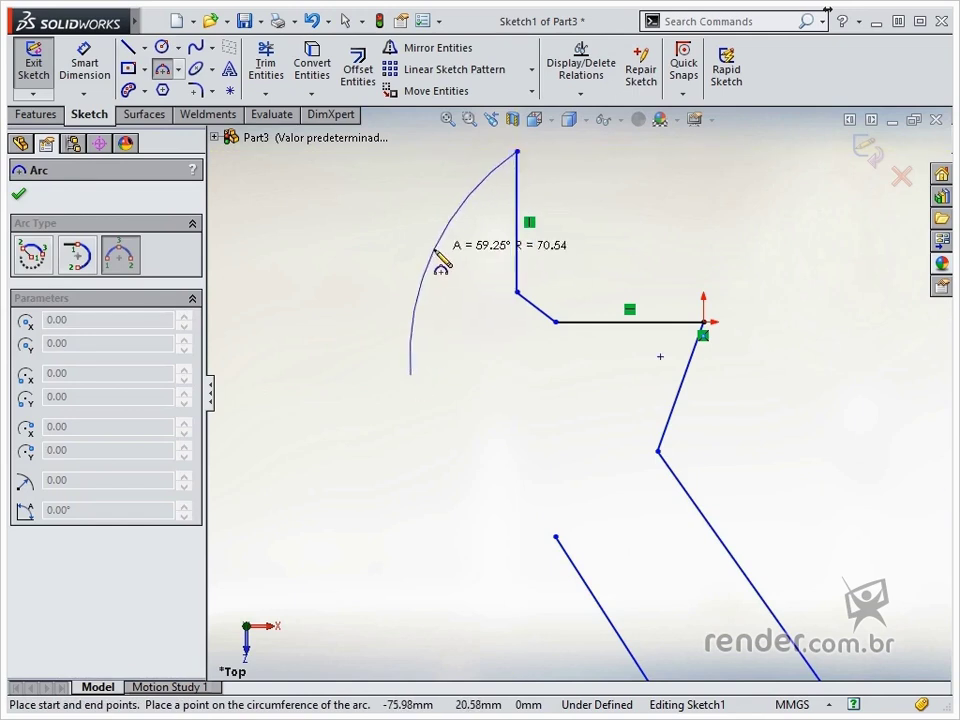
click(433, 249)
Step: Sketch a second three-point arc from the upper end of the left long line, curving up and to the left
click(556, 537)
click(482, 471)
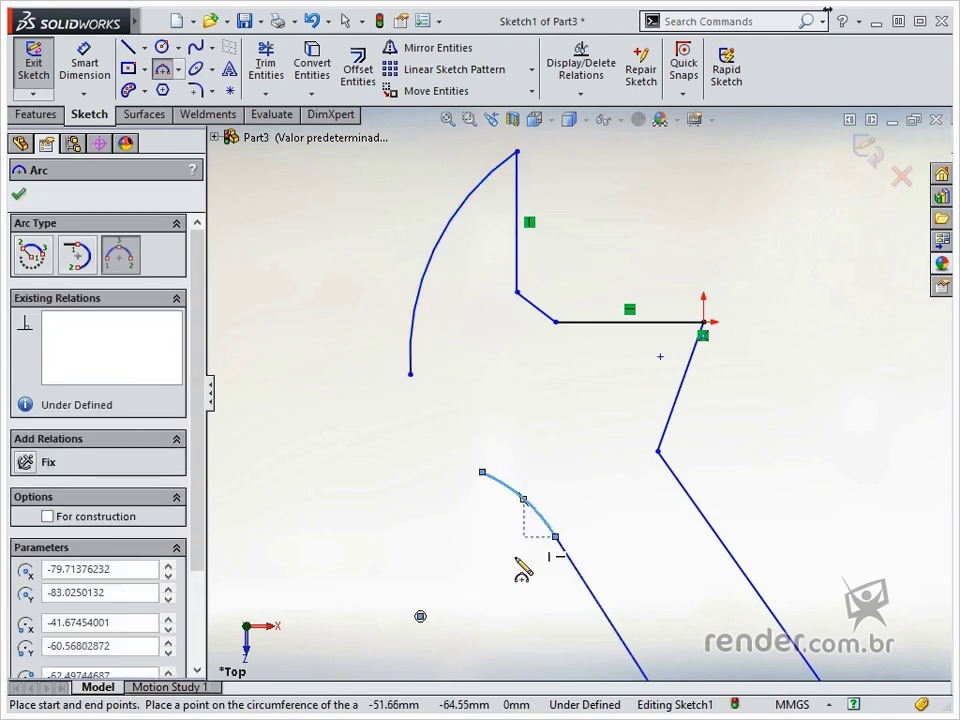
click(522, 504)
key(Escape)
Step: Connect the free ends of the two left arcs with a spline and adjust its tangent handle for a smooth curve
click(191, 50)
click(410, 374)
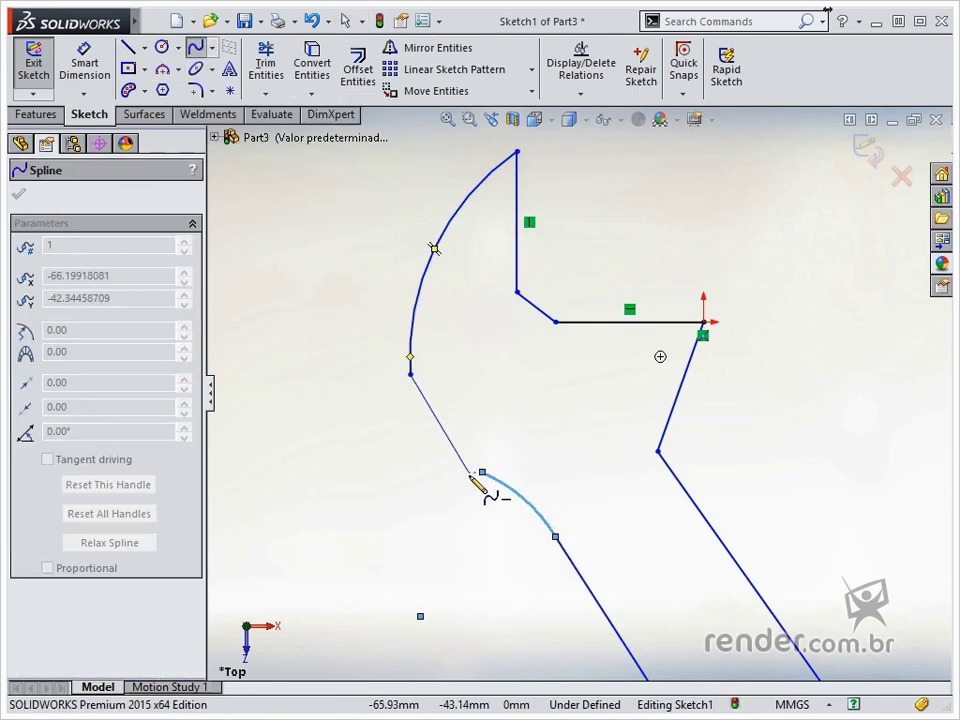
click(482, 471)
key(Escape)
drag(456, 436, 411, 422)
click(419, 537)
Step: Dimension the horizontal distance from the origin to the vertical line as 50 mm
right_drag(369, 519, 369, 470)
click(703, 322)
click(516, 230)
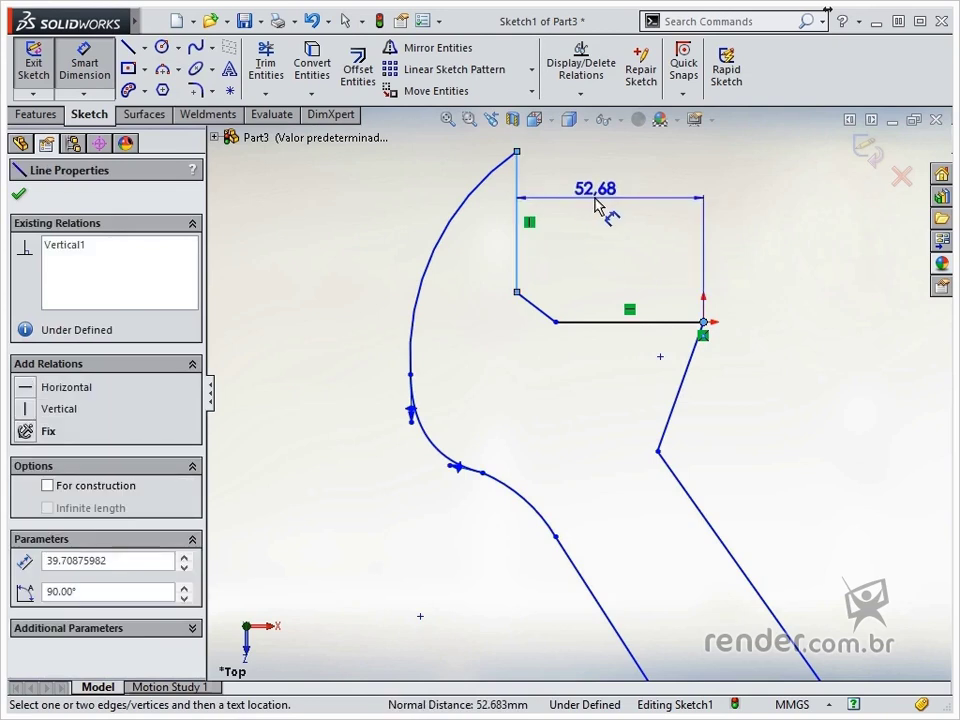
click(585, 200)
text(50)
key(Return)
Step: Dimension the vertical distance from the horizontal line at the origin to the vertical line's top end as 40 mm
click(645, 322)
click(645, 322)
click(776, 253)
text(40)
key(Return)
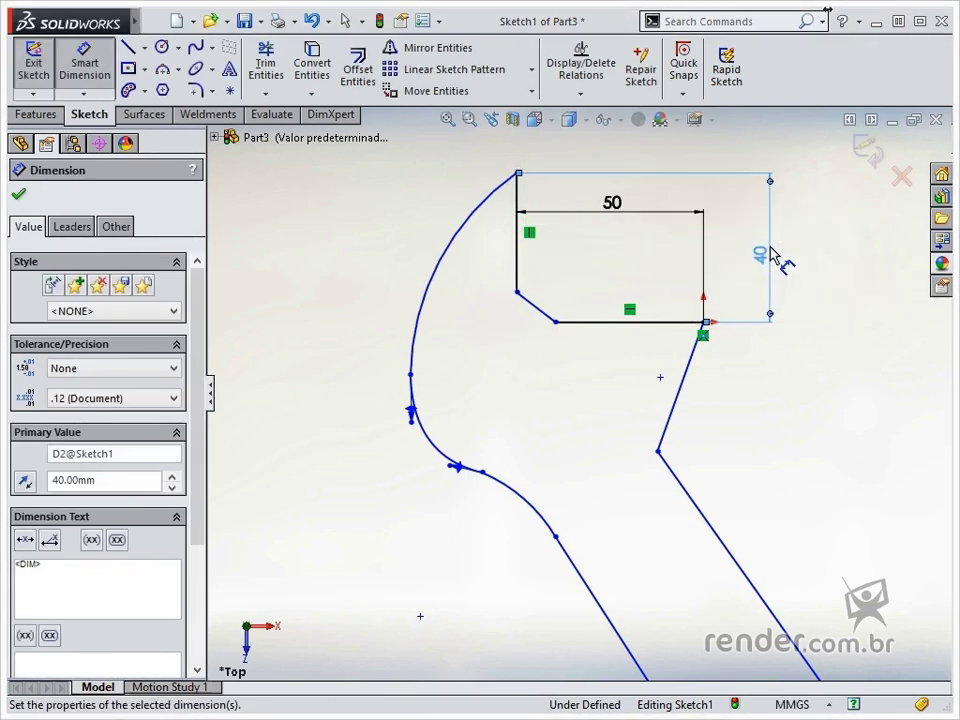
Step: Dimension the short slanted line with a 5 mm height and a 25° angle to the horizontal line
click(540, 312)
click(611, 317)
text(5)
key(Return)
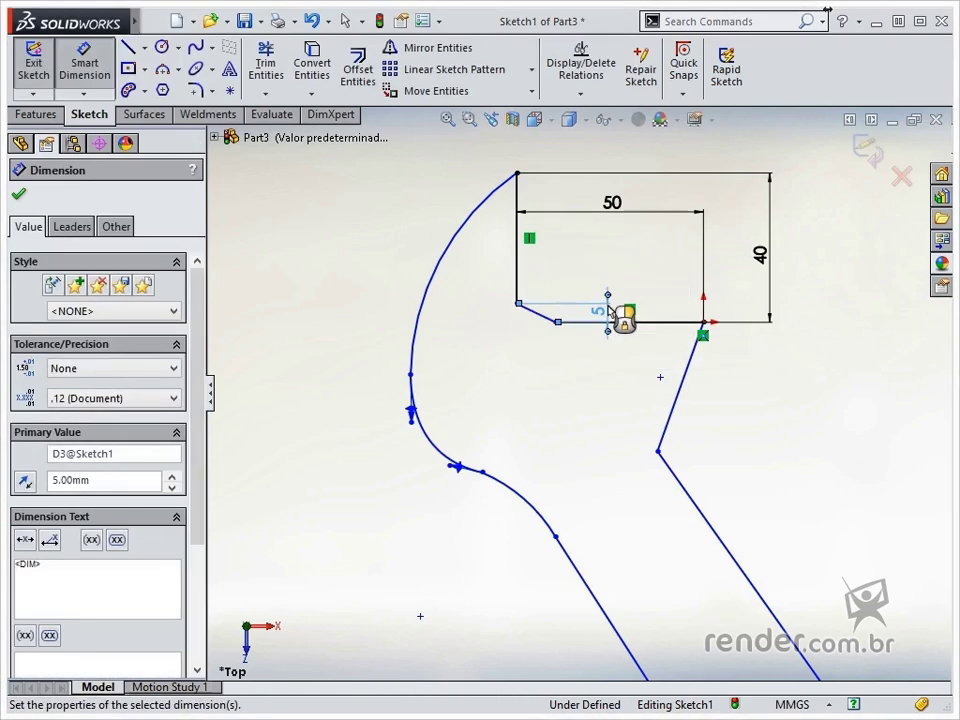
click(540, 325)
click(493, 317)
text(25)
key(Return)
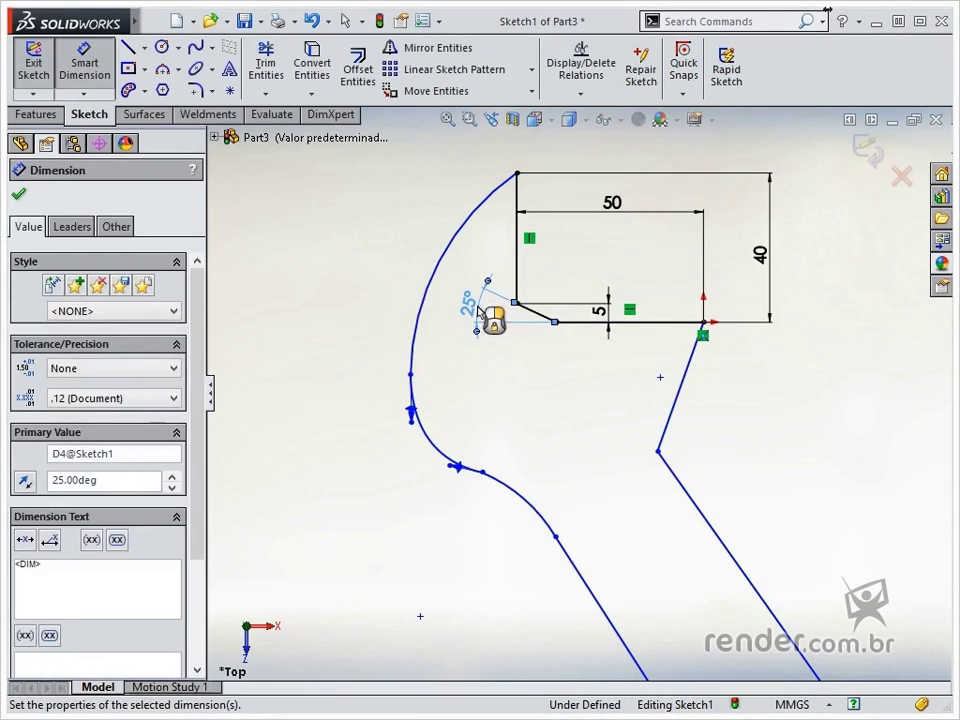
Step: Set the upper left arc's radius to 40 mm
click(446, 282)
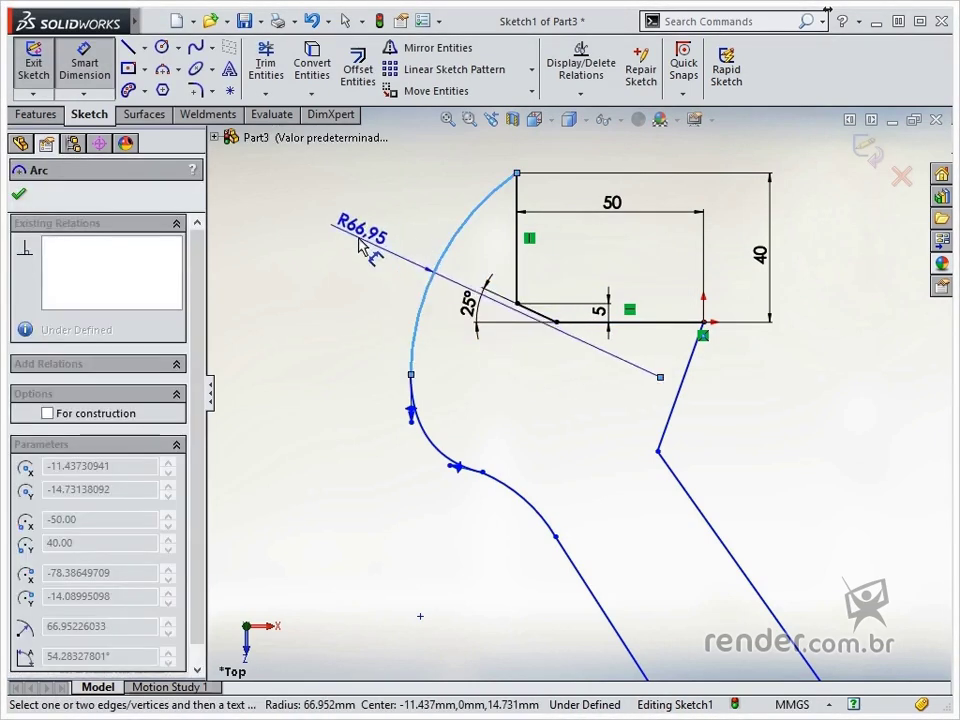
click(345, 220)
text(40)
key(Return)
Step: Dimension the vertical distance between the upper left arc's two endpoints as 50 mm
click(411, 374)
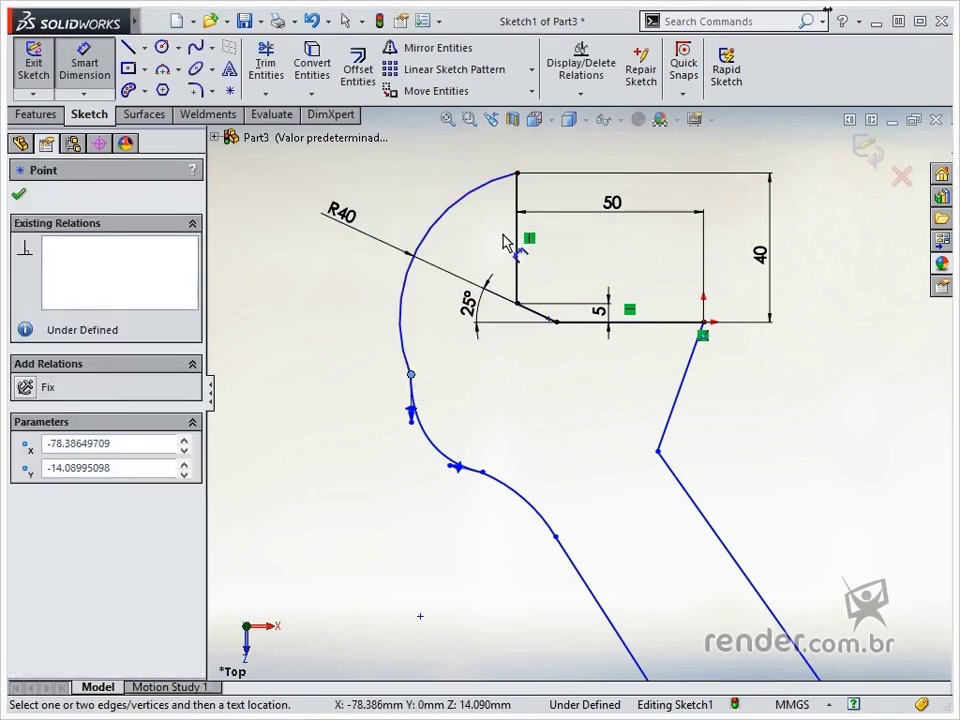
click(516, 173)
click(278, 270)
text(50.00mm)
key(Return)
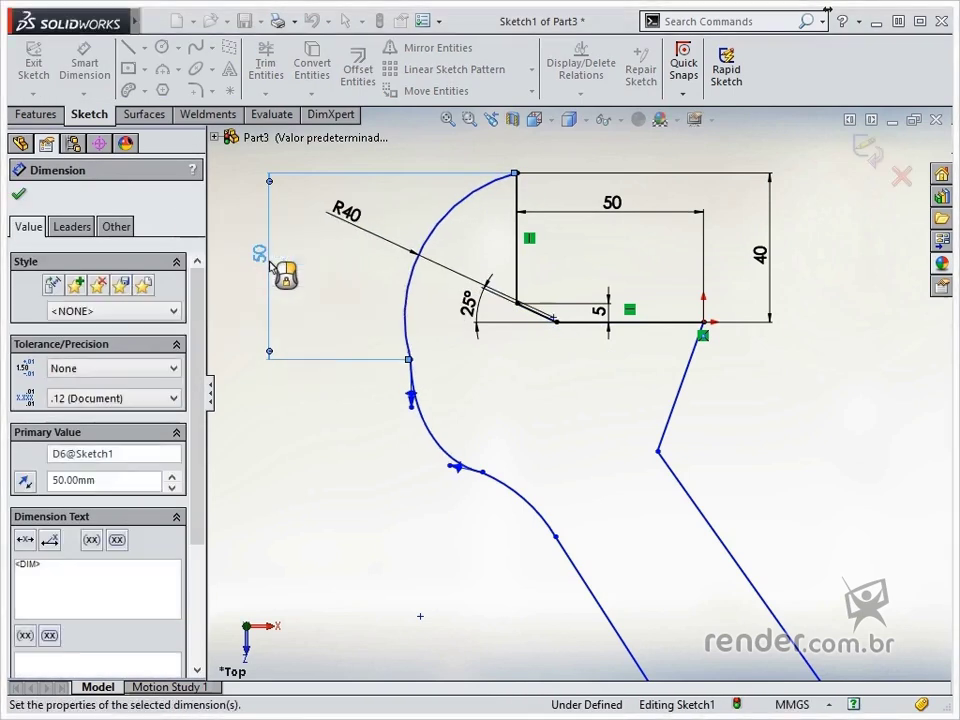
Step: Dimension the horizontal distance between the upper left arc's two endpoints as 15 mm
click(411, 358)
click(516, 174)
click(490, 160)
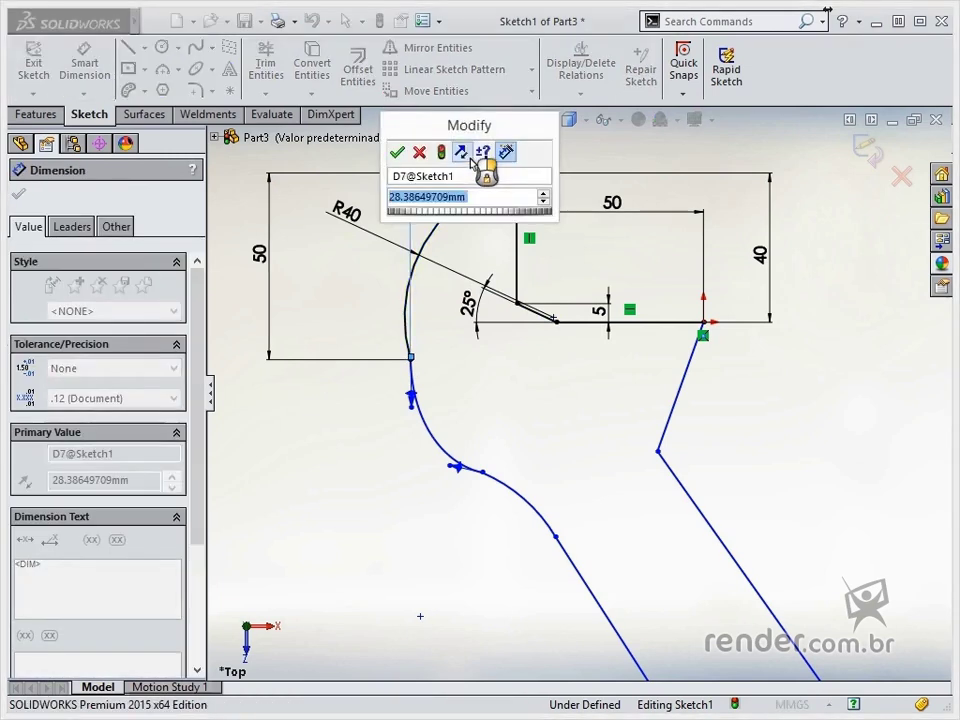
text(15)
key(Return)
key(Escape)
key(Escape)
Step: Move the spline's lower endpoint to the right and dimension its horizontal distance from the vertical line as 12 mm
drag(483, 471, 597, 533)
right_drag(528, 525, 524, 465)
click(516, 255)
click(531, 459)
click(537, 395)
text(12)
key(Return)
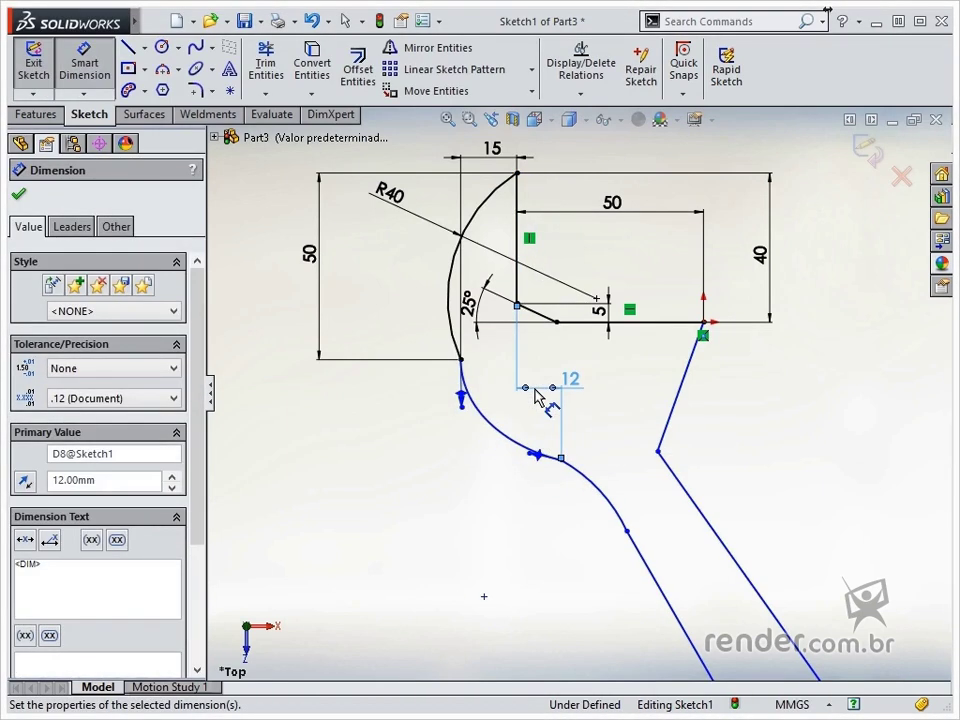
key(Escape)
key(Escape)
Step: Make the spline tangent to both the lower arc and the R40 upper arc
click(589, 481)
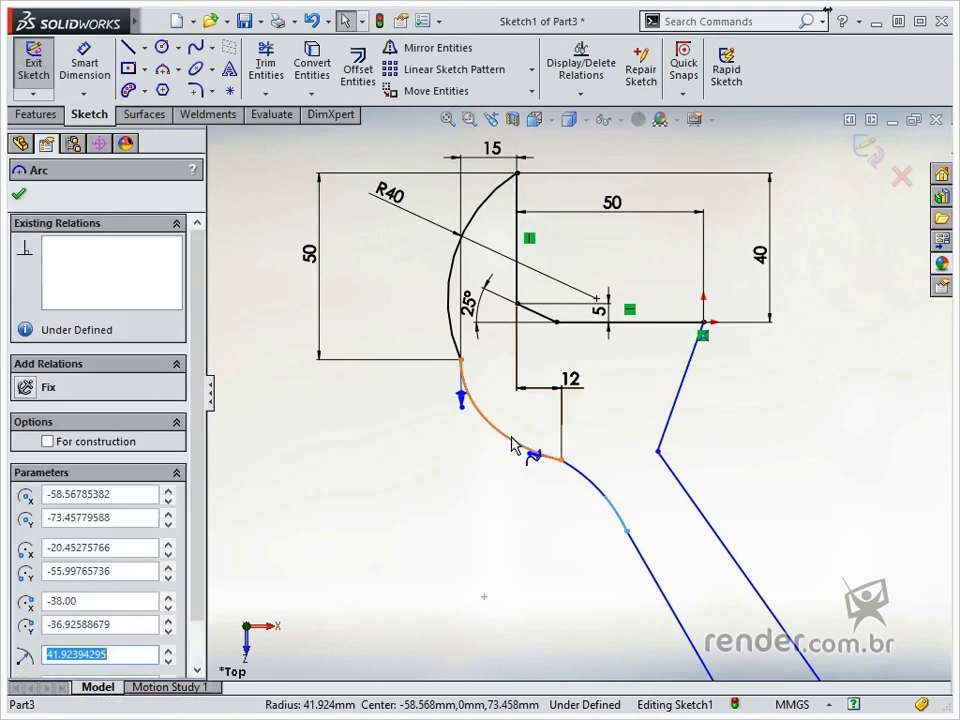
ctrl+click(552, 453)
click(543, 345)
click(455, 340)
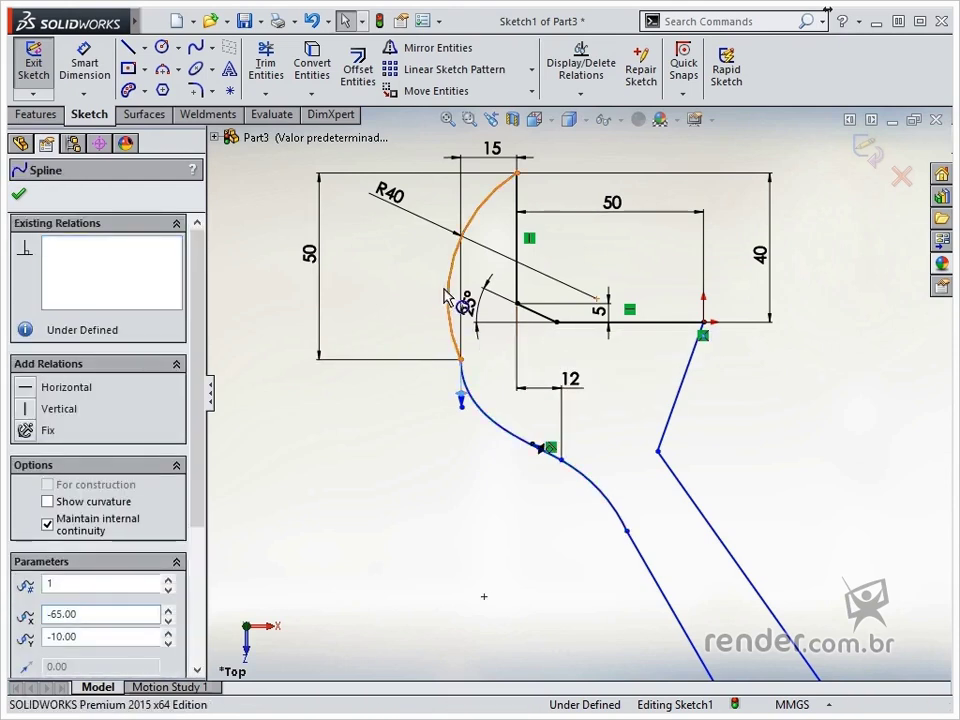
click(447, 298)
ctrl+click(497, 420)
click(561, 358)
click(455, 493)
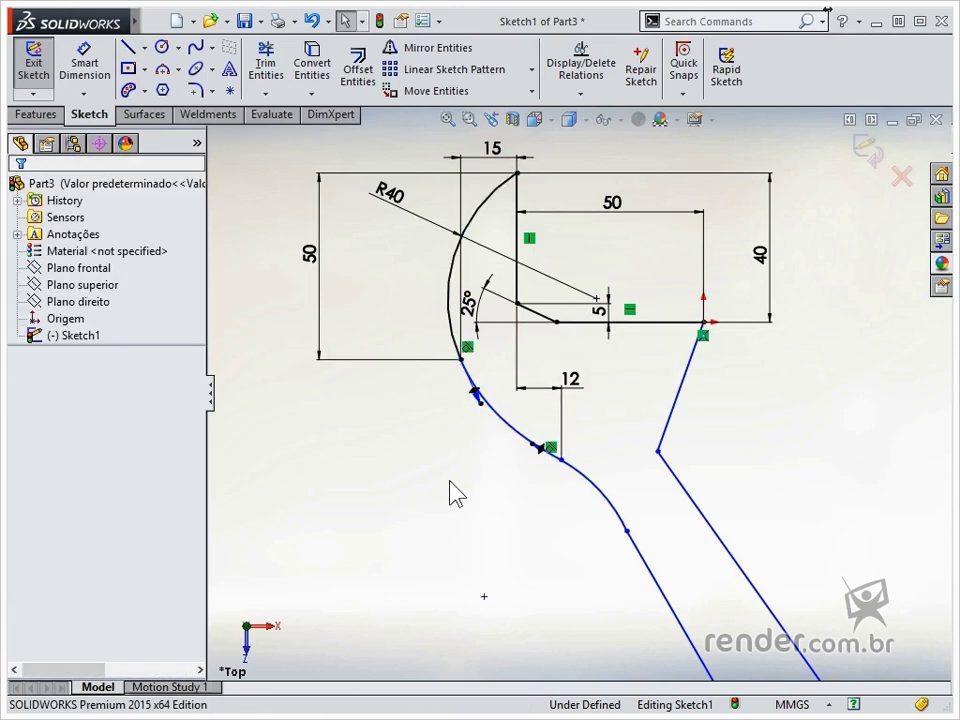
Step: Dimension the angle between the horizontal line and the slanted line below the origin as 85°
right_drag(449, 480, 452, 428)
click(677, 396)
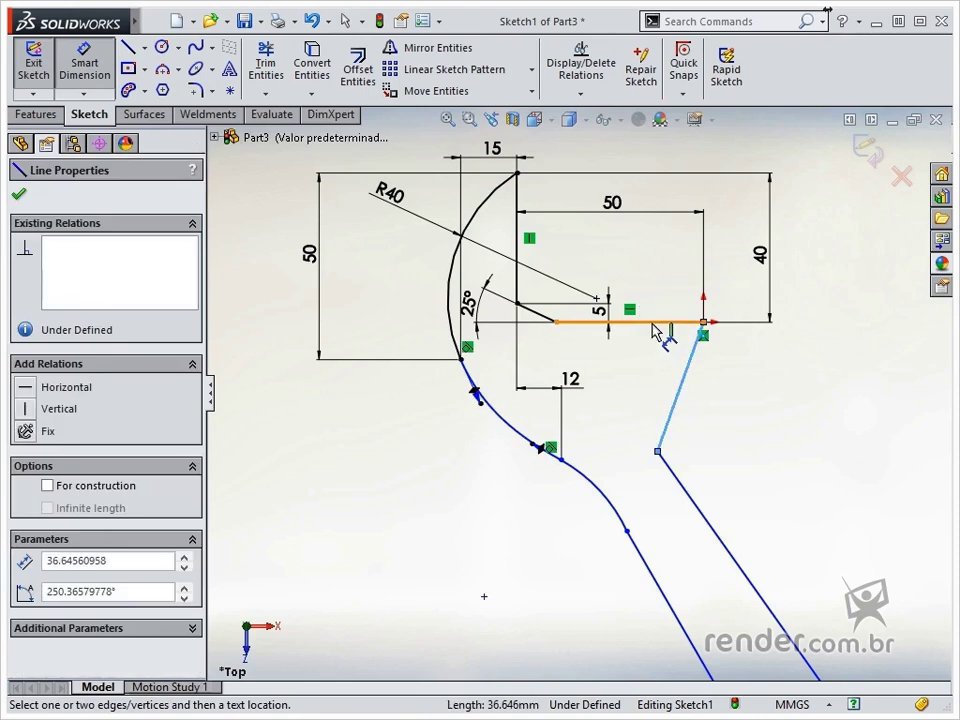
click(656, 322)
click(646, 372)
text(85)
key(Return)
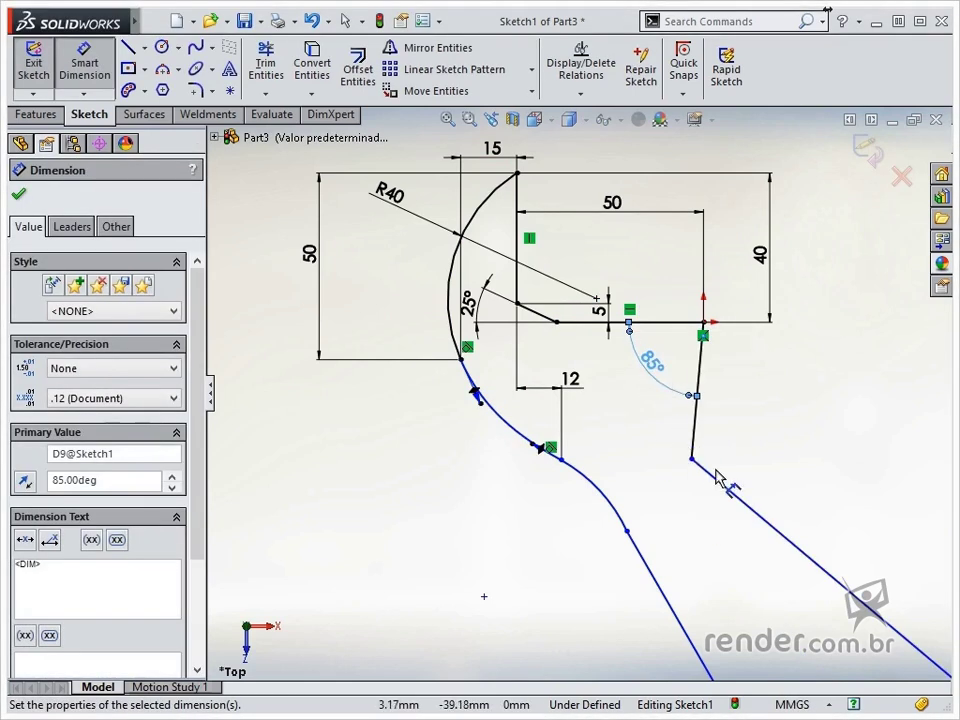
key(Escape)
Step: Apply a 28.75 mm sketch fillet to the corner between the 85° line and the long right diagonal
scroll(578, 396, up, 3)
click(193, 91)
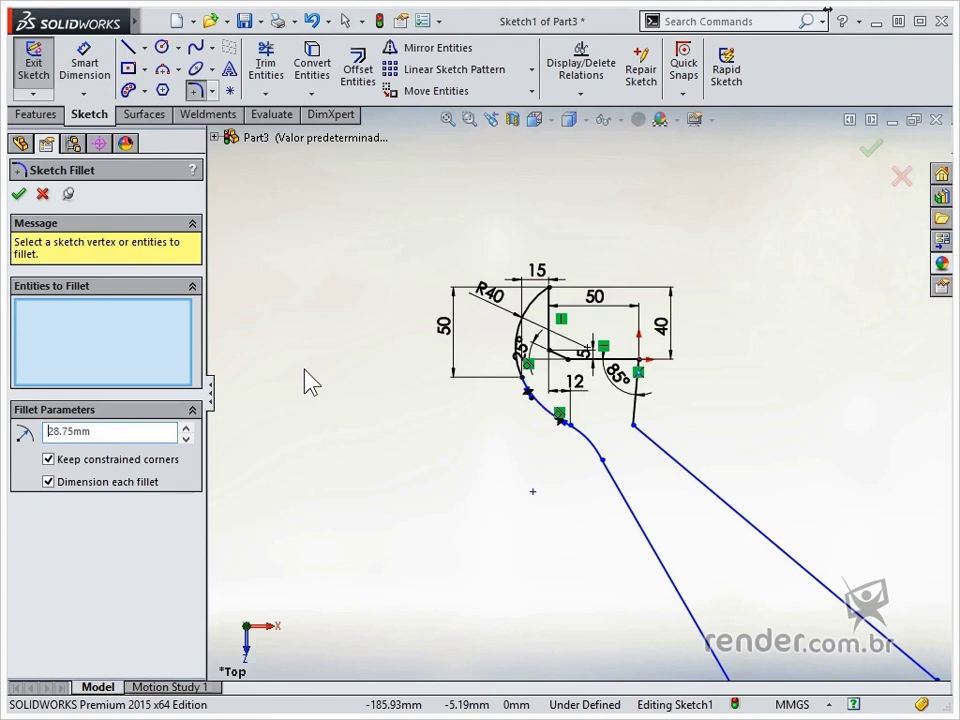
click(630, 425)
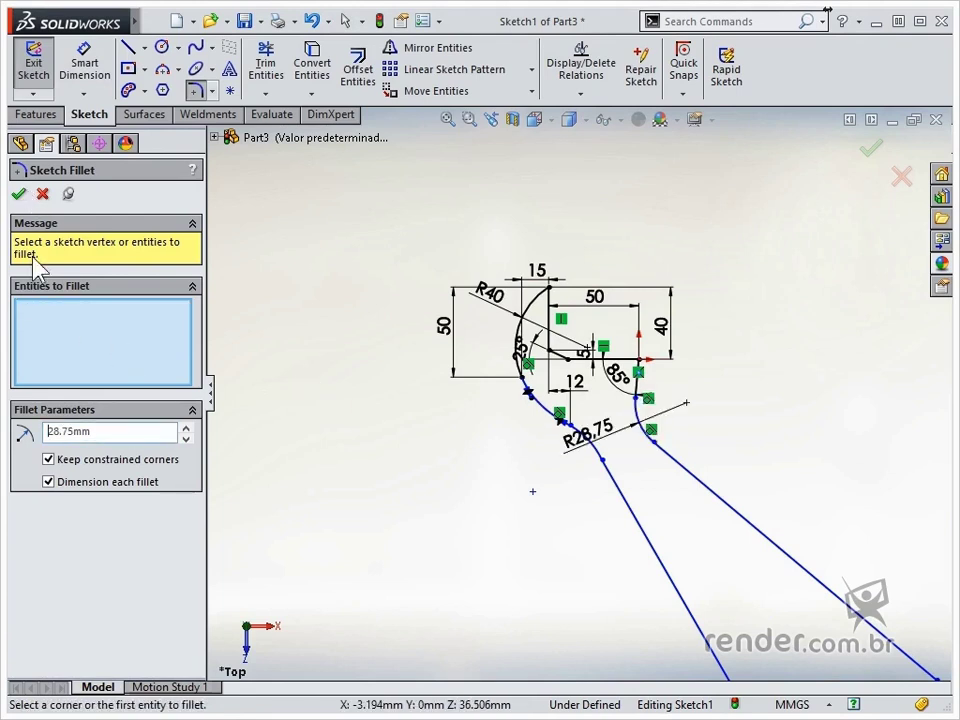
click(18, 194)
Step: Reposition the long right line's lower endpoint and make the end arc tangent to both long lines
scroll(724, 561, up, 2)
scroll(746, 568, down, 1)
drag(752, 500, 680, 535)
click(726, 523)
ctrl+click(664, 508)
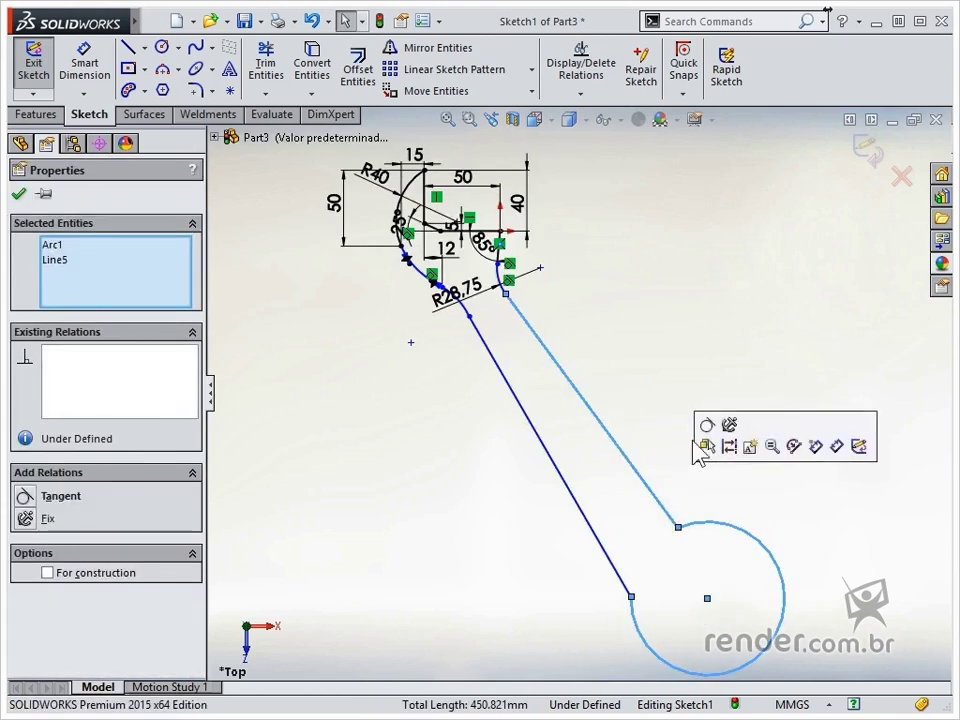
click(707, 424)
click(625, 589)
ctrl+click(620, 628)
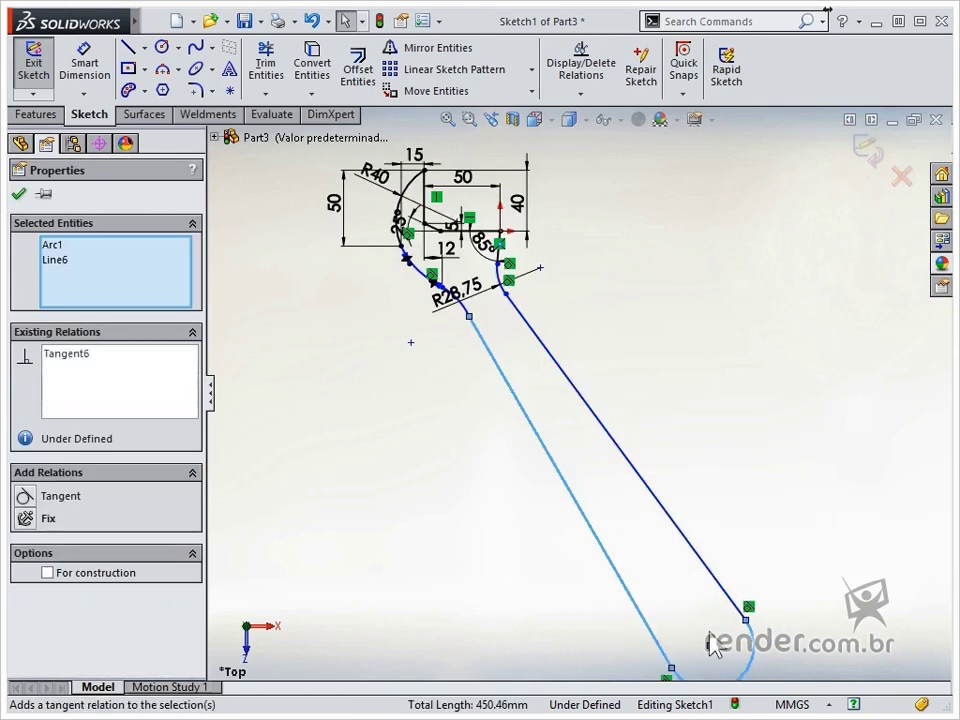
click(517, 577)
Step: Set the left long line's length to 200 mm
right_drag(502, 547, 505, 490)
click(554, 465)
click(508, 499)
text(200)
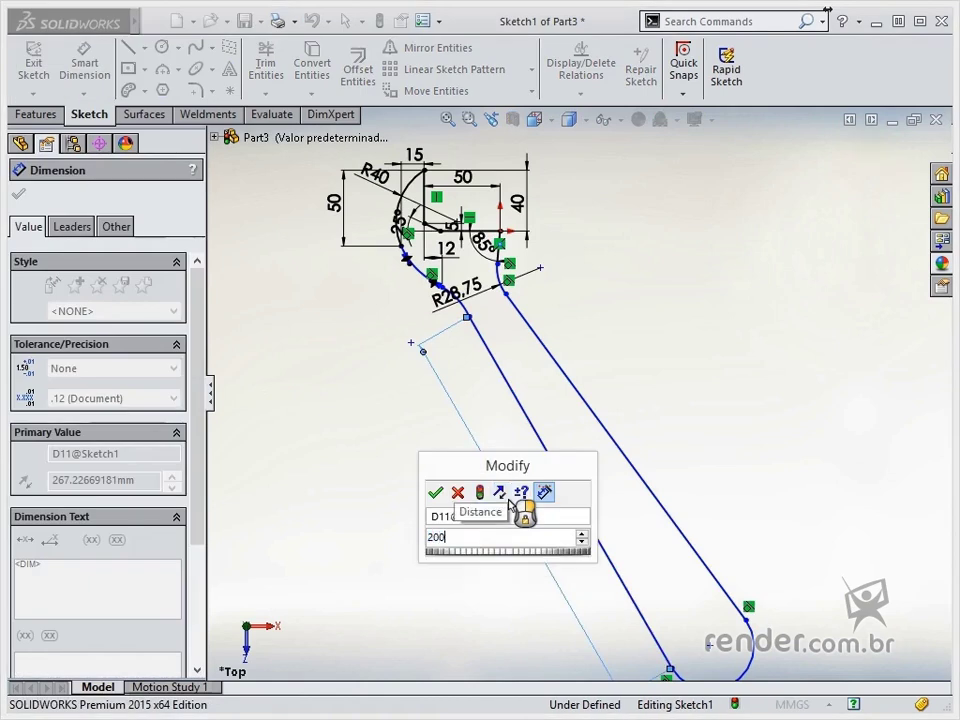
key(Return)
key(Escape)
Step: Draw a vertical construction line at the lower end of the long right line
key(s)
click(686, 398)
click(705, 441)
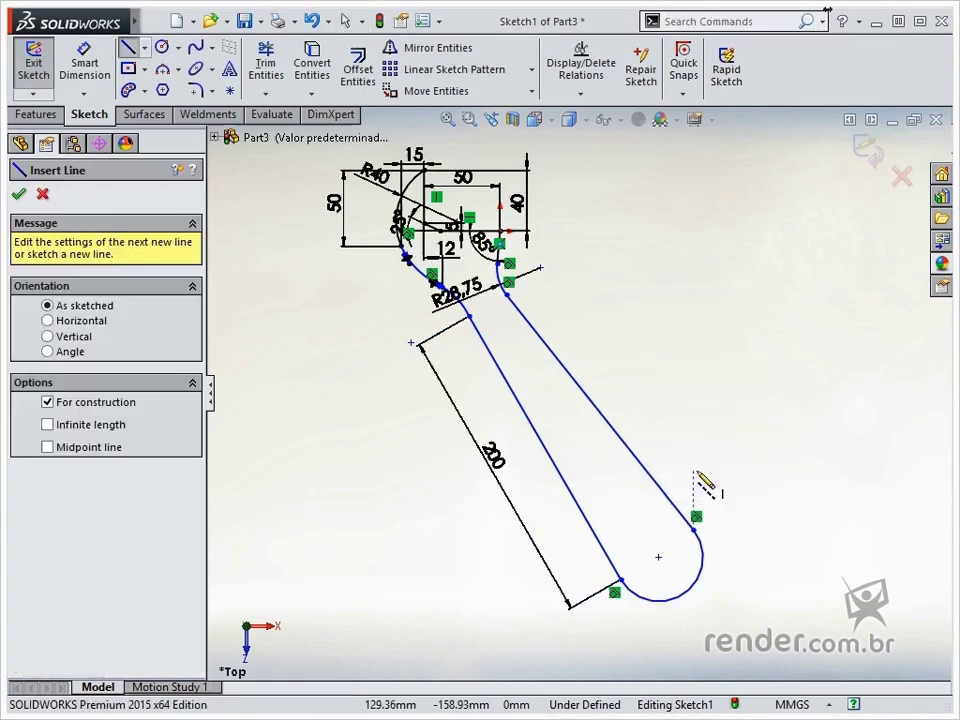
click(716, 551)
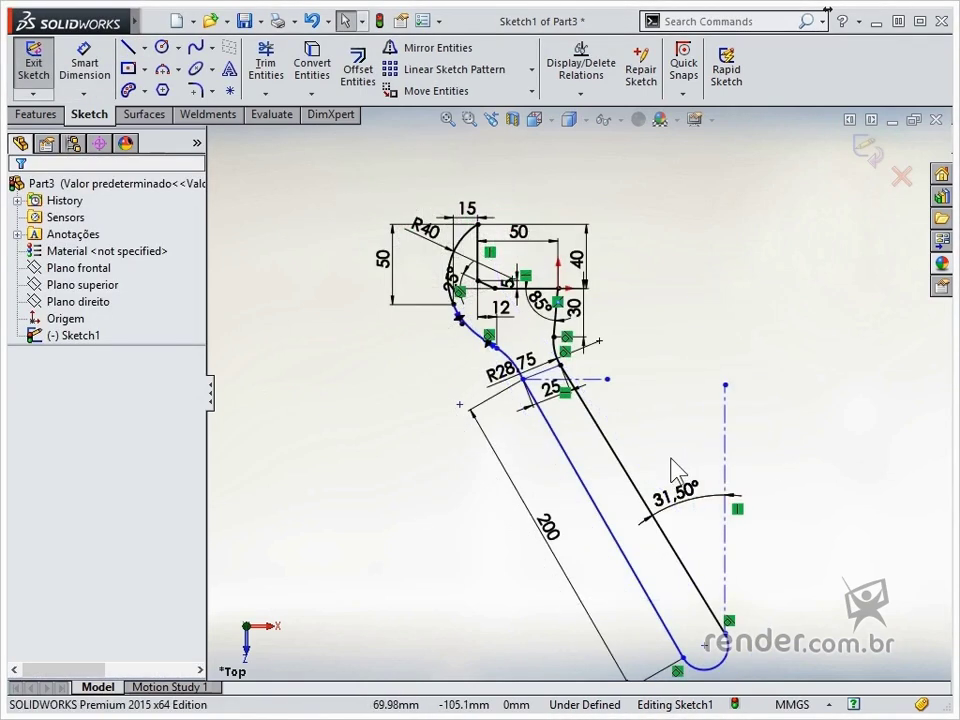
Step: Reposition the R28.75 dimension text into the open space beside its fillet
scroll(551, 398, down, 3)
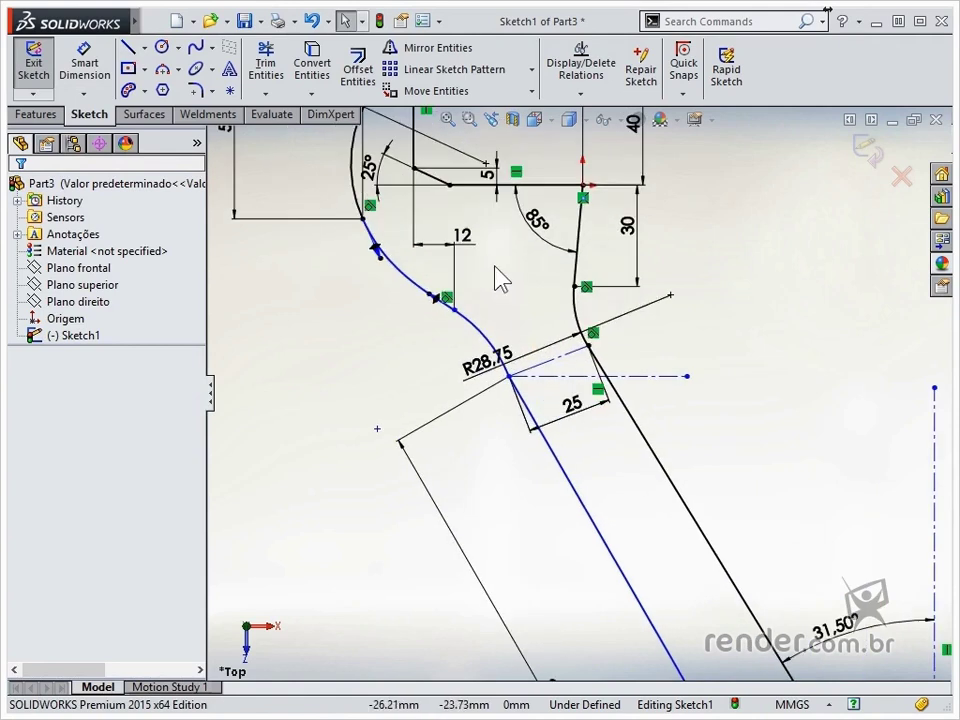
scroll(500, 280, down, 1)
drag(475, 396, 530, 340)
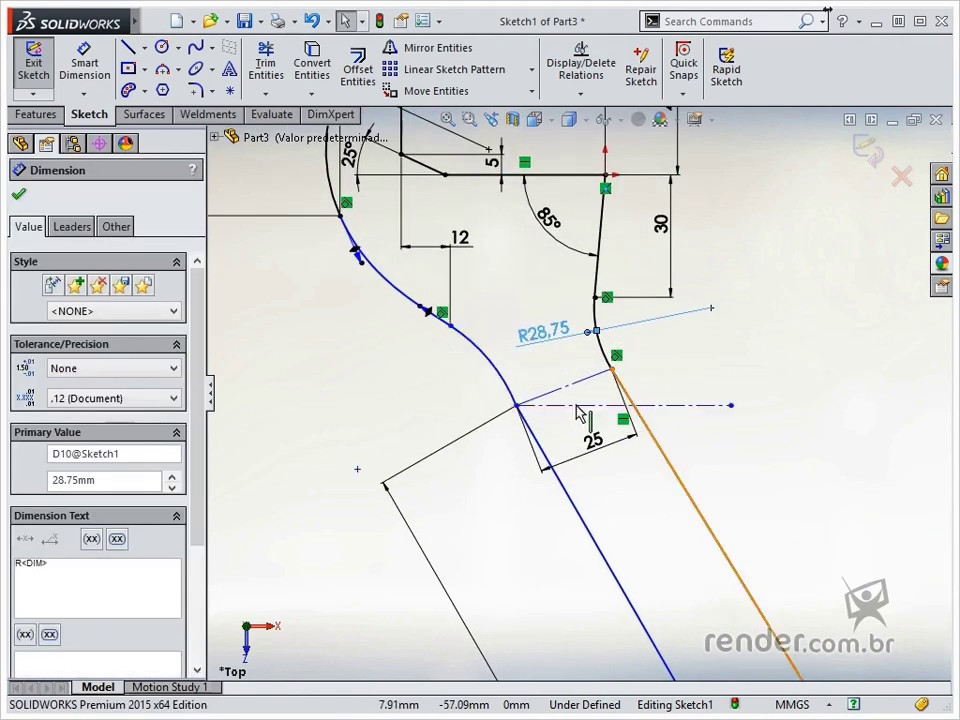
Step: Lower the horizontal construction line together with the arc's joint, and make the lower left arc tangent to the left long line
mouse_move(733, 407)
mouse_down()
mouse_move(733, 455)
mouse_move(735, 422)
mouse_move(752, 446)
mouse_up()
click(800, 500)
click(558, 464)
ctrl+click(528, 402)
click(575, 329)
click(394, 443)
Step: Set the lower left arc's radius to 165 mm
right_drag(394, 442, 394, 393)
click(495, 363)
click(433, 416)
text(165)
key(Return)
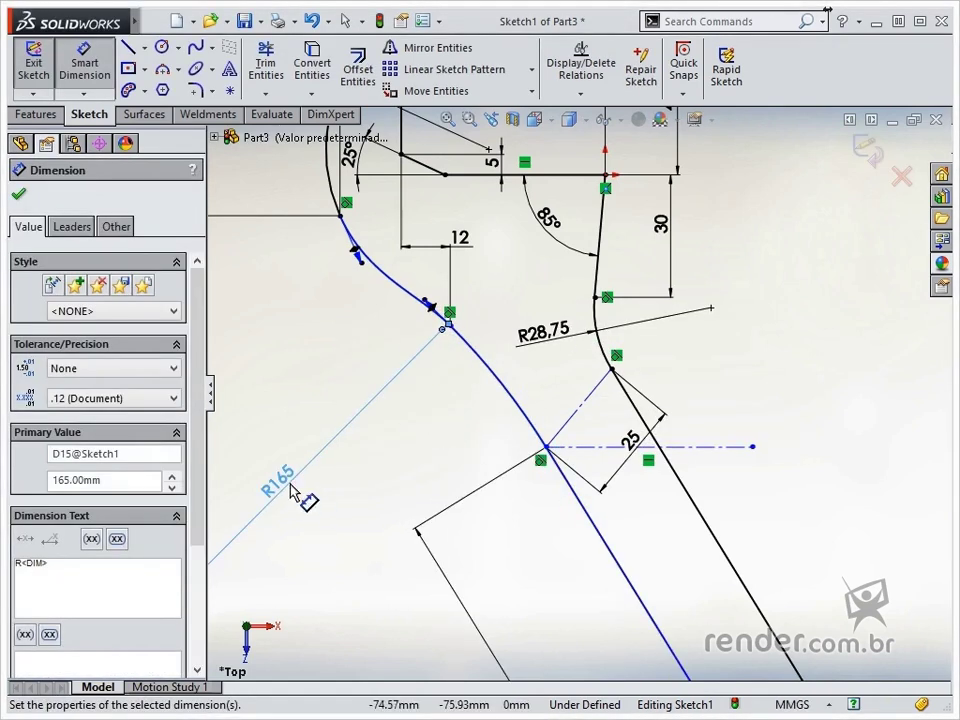
Step: Reposition the R165 dimension nearer its arc, and set the angle between the slanted and horizontal construction lines to 30°
drag(284, 484, 404, 460)
click(502, 572)
click(580, 406)
click(702, 448)
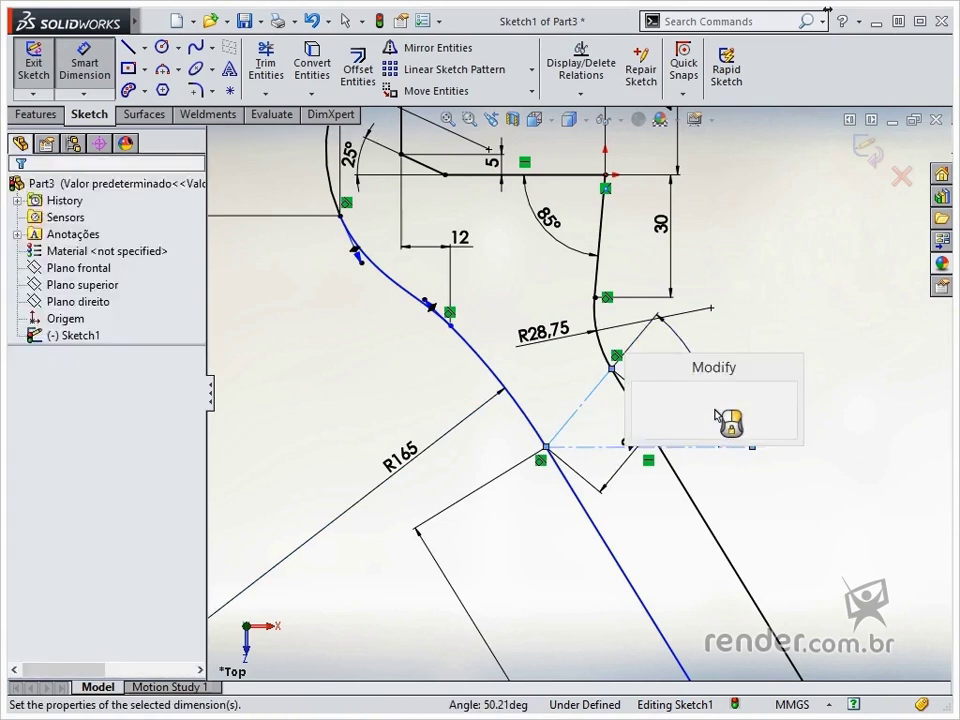
click(726, 422)
text(31,)
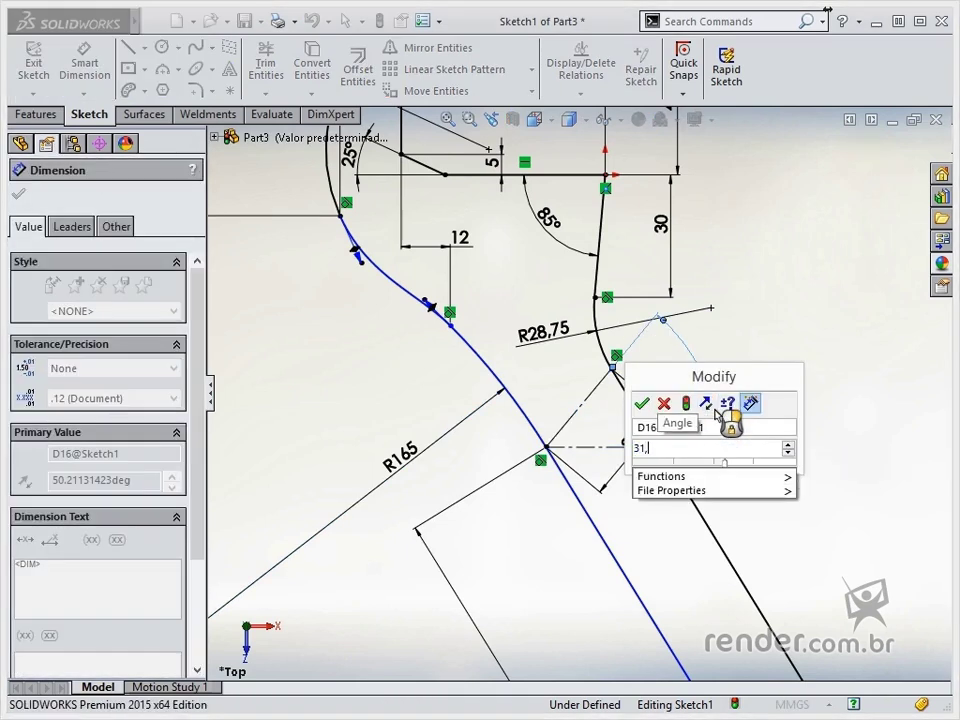
key(BackSpace)
key(BackSpace)
text(0)
key(Return)
key(Escape)
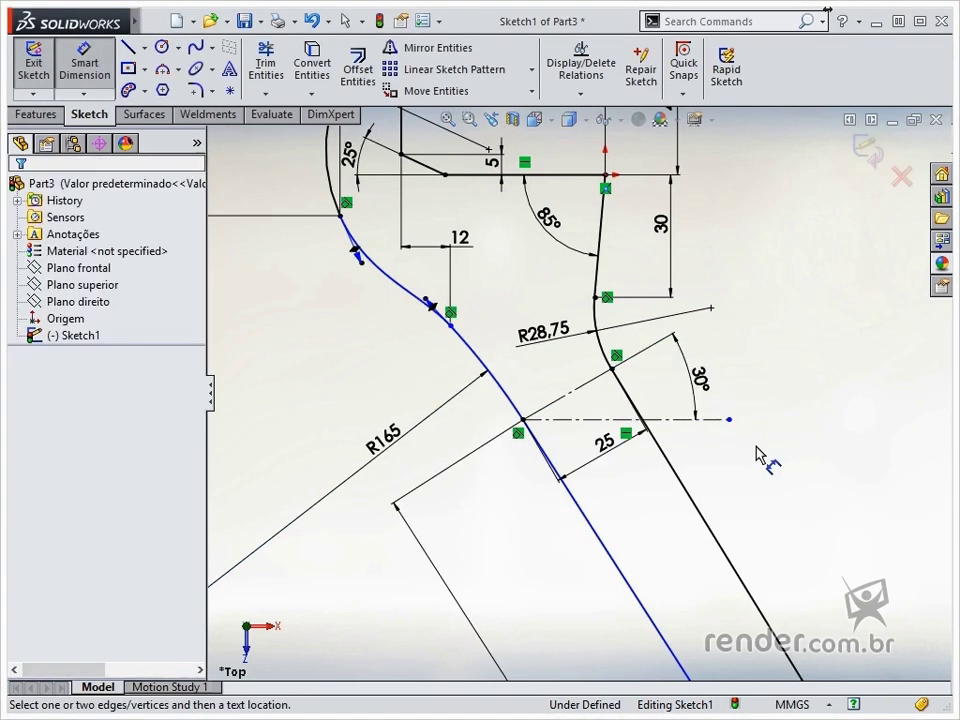
Step: Set the radius of the arc closing the handle's lower end to 15 mm
scroll(754, 455, up, 6)
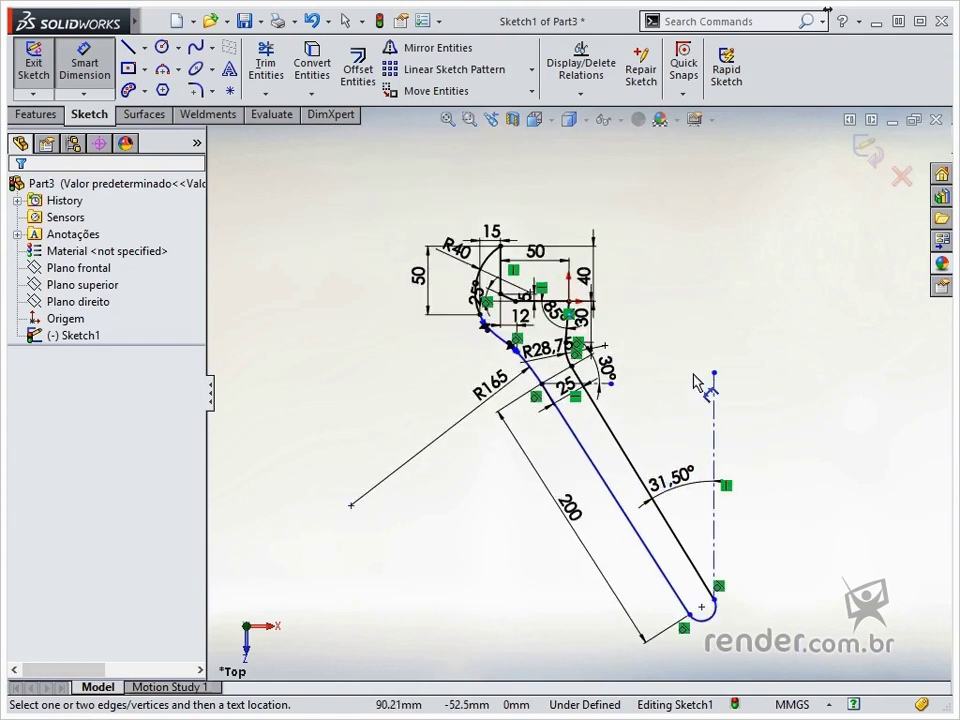
click(720, 616)
click(740, 632)
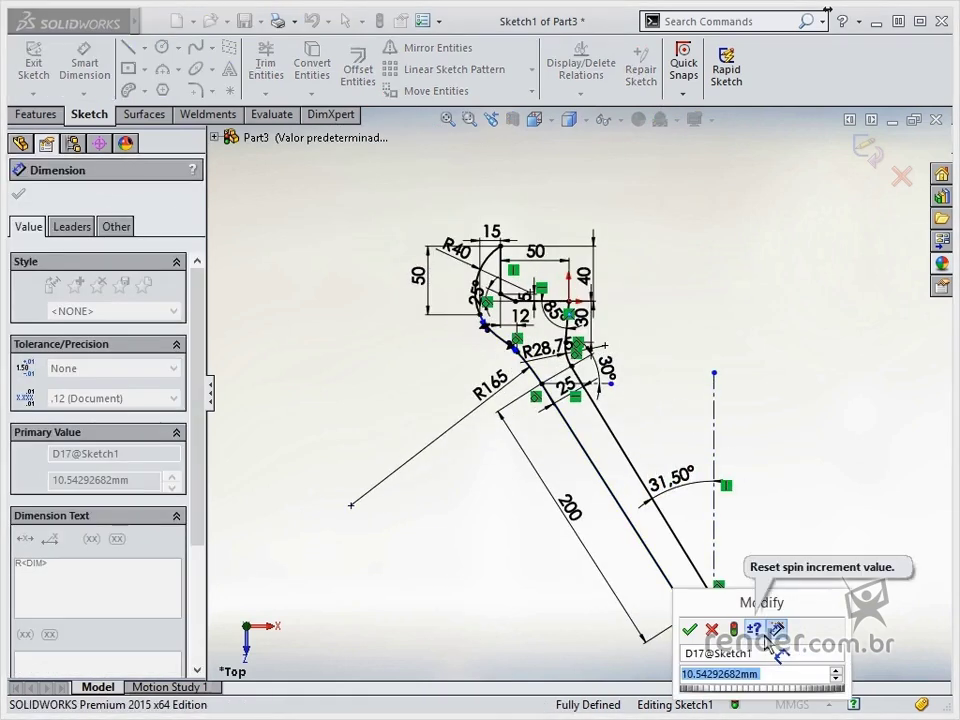
text(15)
key(Return)
key(Escape)
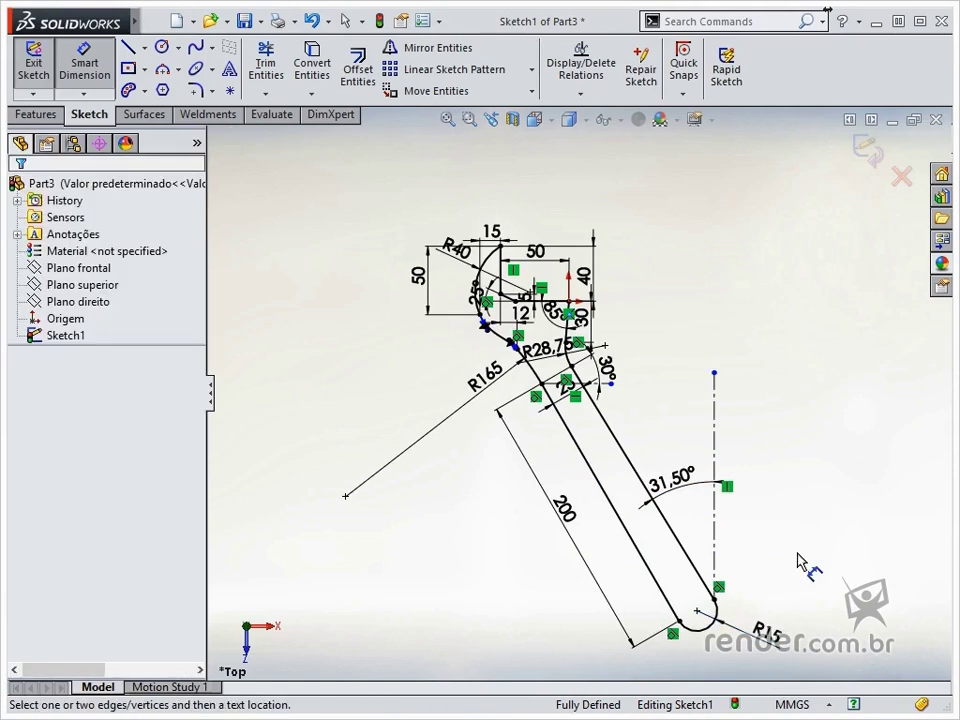
Step: Draw a circle concentric with the handle's end arc and set its diameter to 17.5 mm
scroll(758, 589, down, 4)
key(s)
click(765, 415)
click(597, 545)
click(596, 583)
right_drag(737, 548, 729, 455)
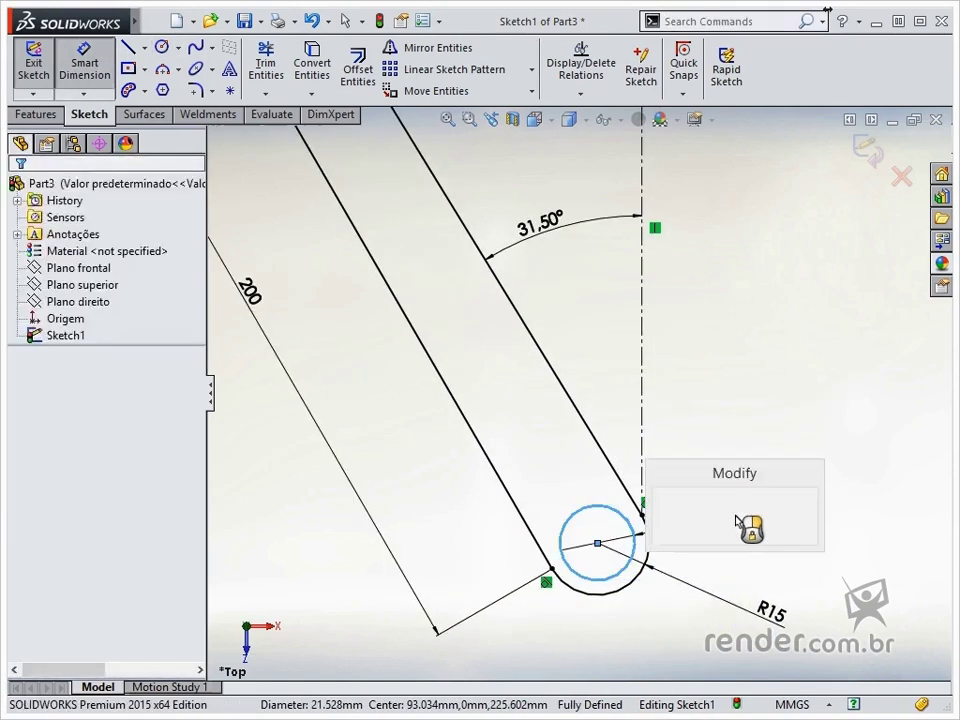
click(725, 530)
text(17.5)
key(Return)
key(Escape)
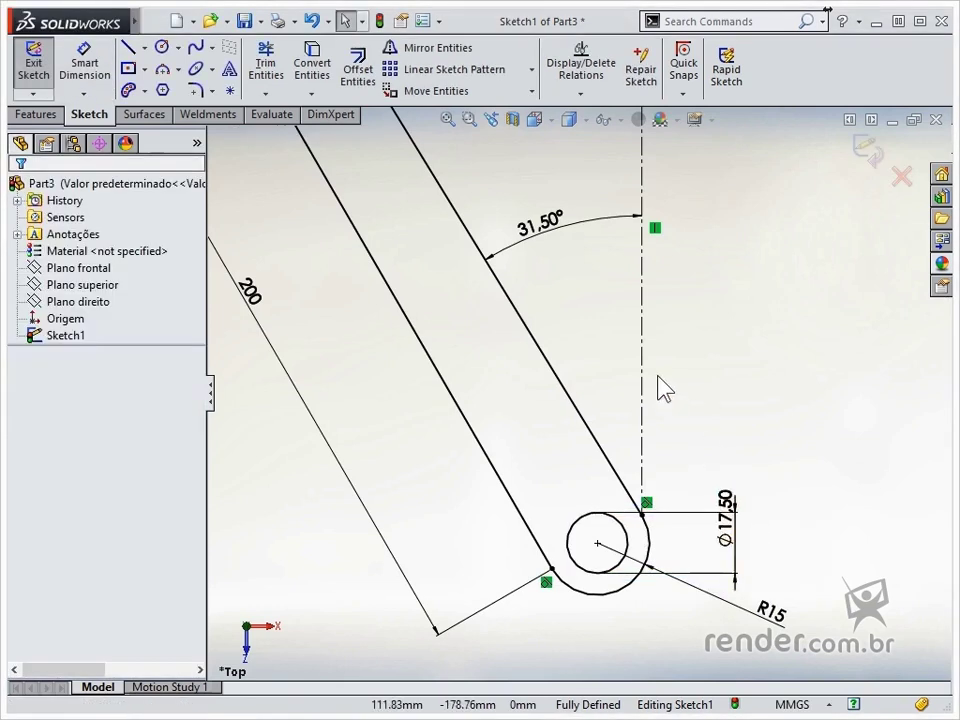
Step: Smooth the spline between the head arc and the R165 arc by adjusting both tangency handles, and finish the sketch
scroll(575, 283, up, 3)
mouse_move(575, 282)
ctrl+middle_down()
mouse_move(542, 289)
mouse_move(585, 381)
mouse_move(635, 435)
ctrl+middle_up()
scroll(503, 244, down, 3)
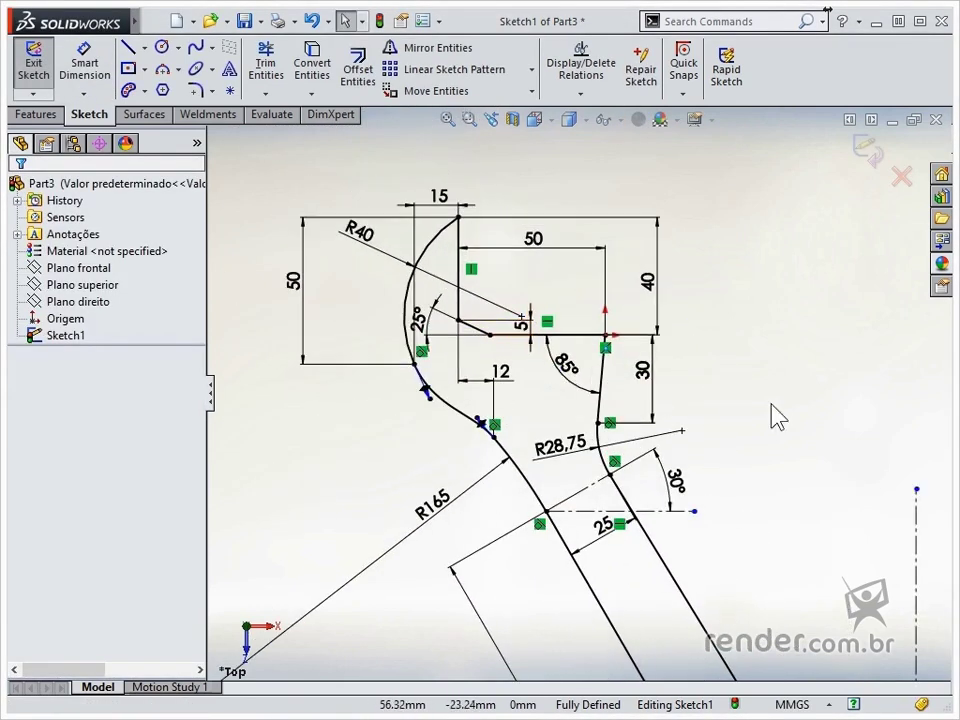
scroll(475, 409, down, 3)
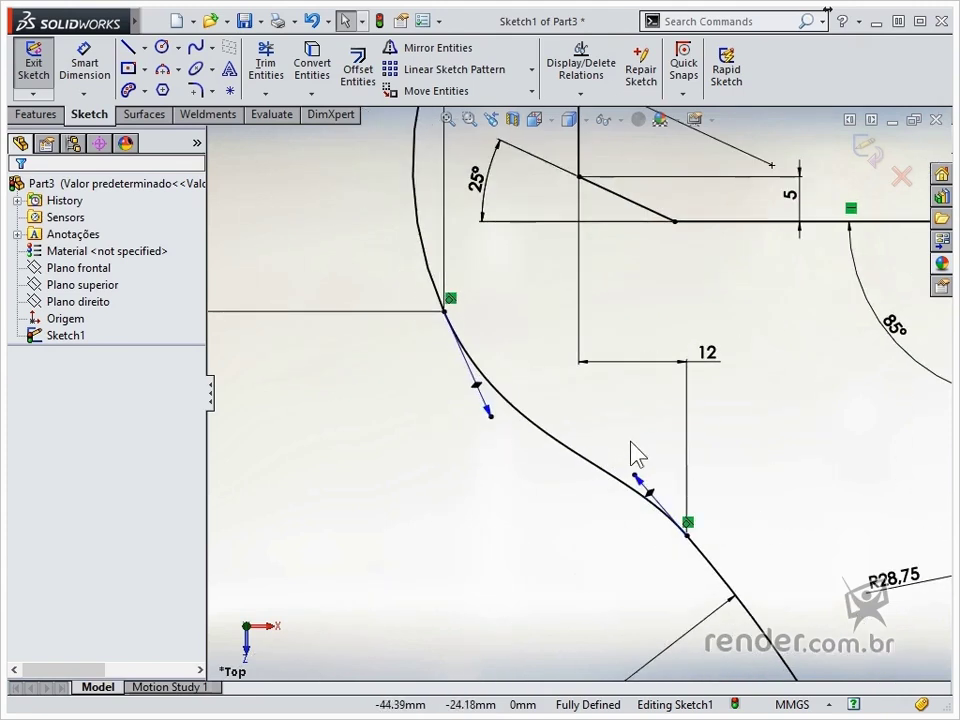
drag(633, 479, 606, 467)
drag(491, 418, 484, 395)
click(620, 458)
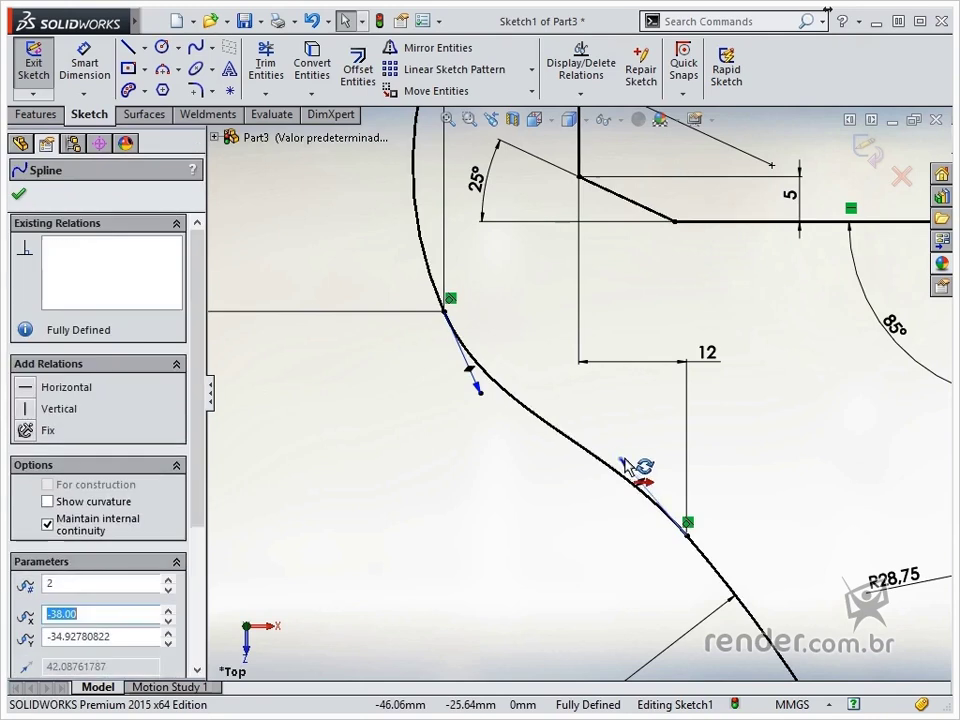
drag(625, 462, 617, 457)
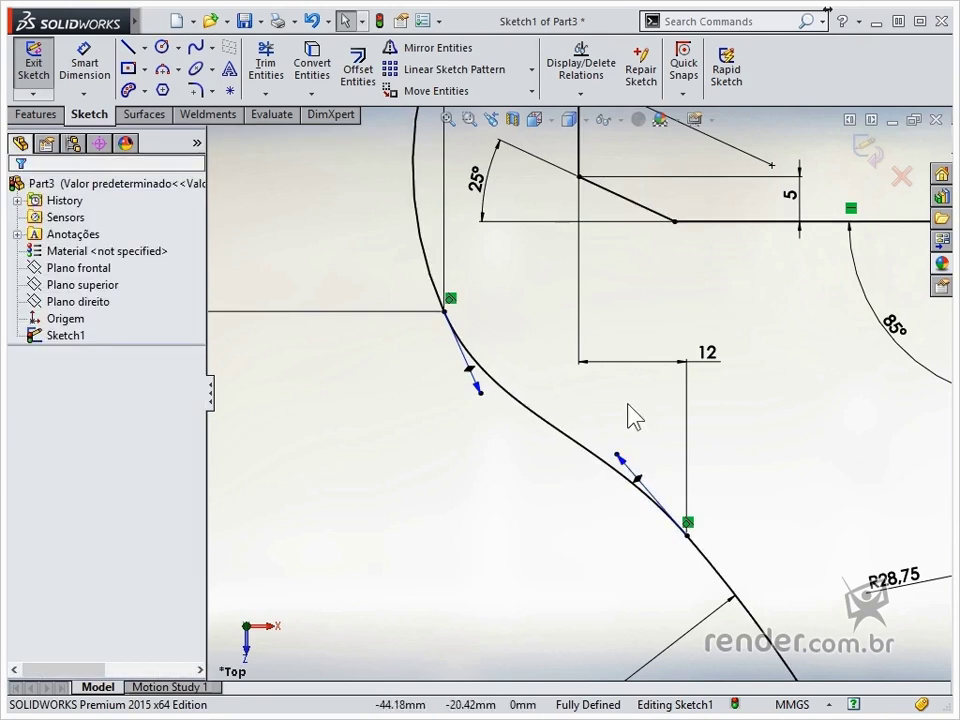
scroll(643, 435, up, 10)
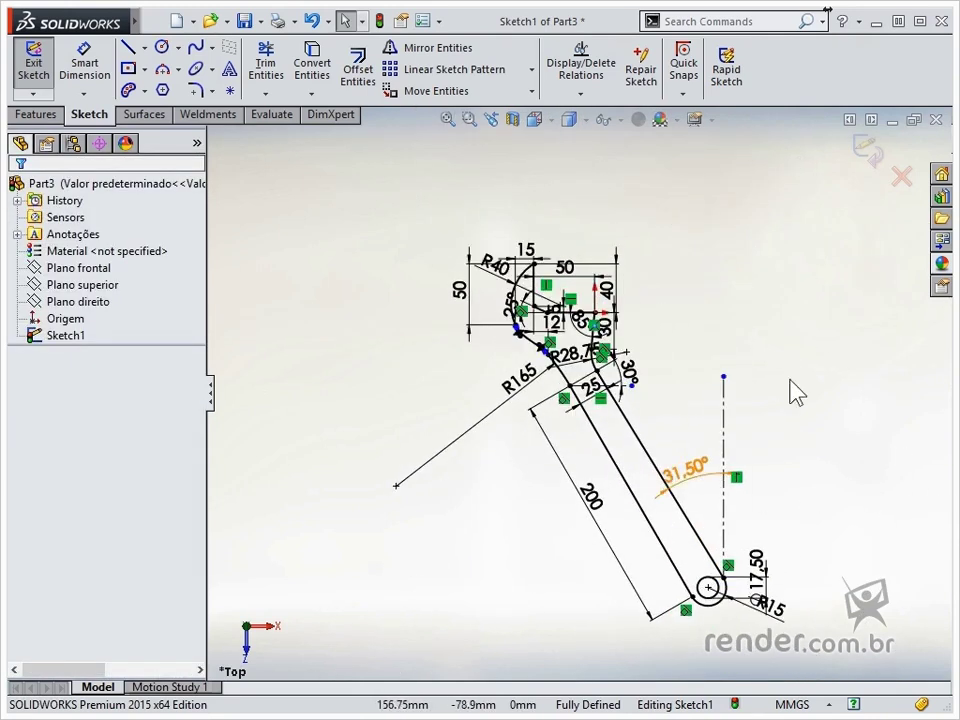
click(864, 152)
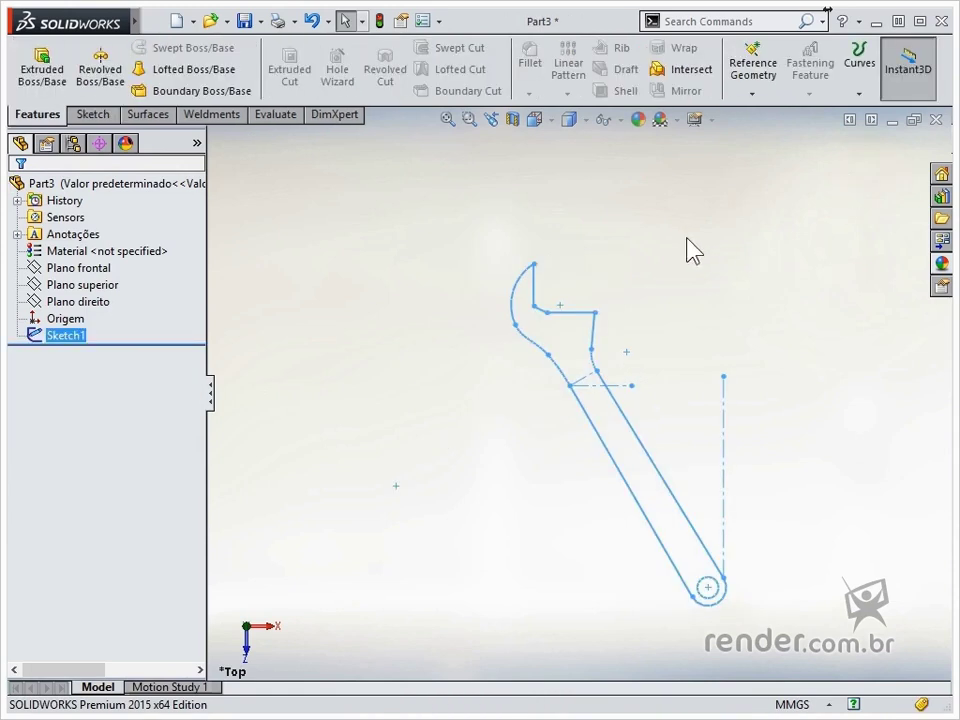
Step: Extrude the wrench profile 15 mm with the Mid Plane end condition
key(s)
click(739, 257)
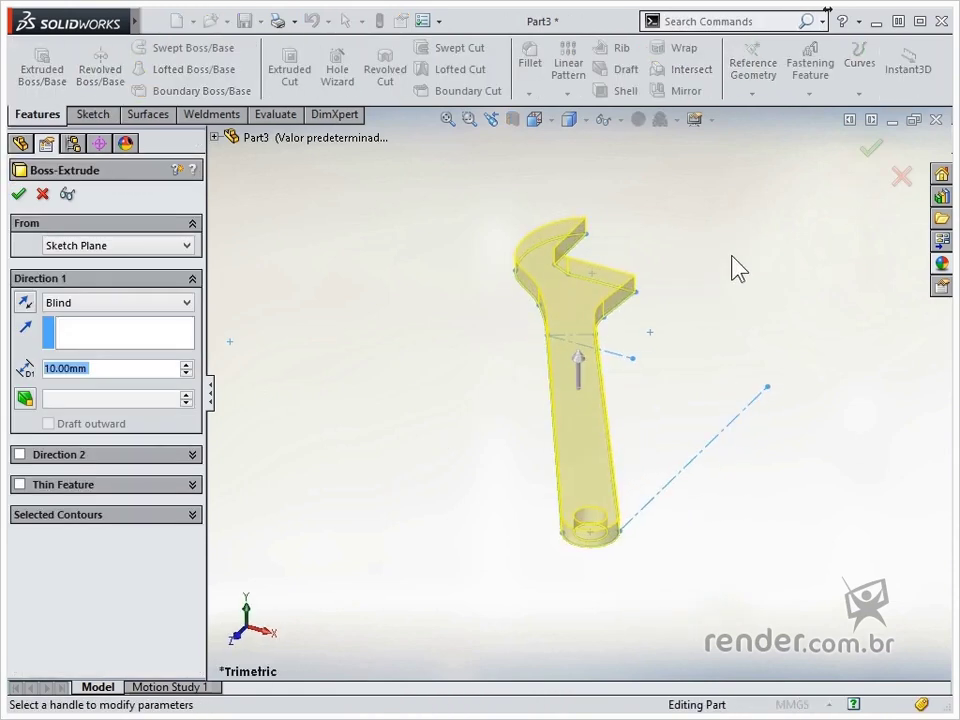
click(84, 304)
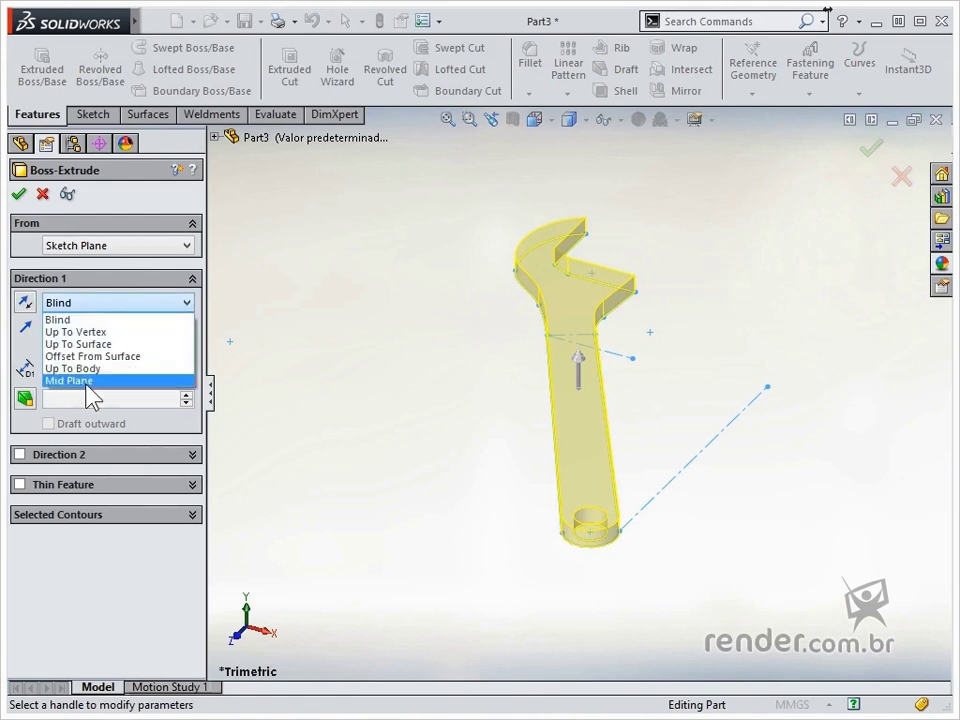
click(88, 382)
text(15)
key(Return)
key(Return)
click(276, 382)
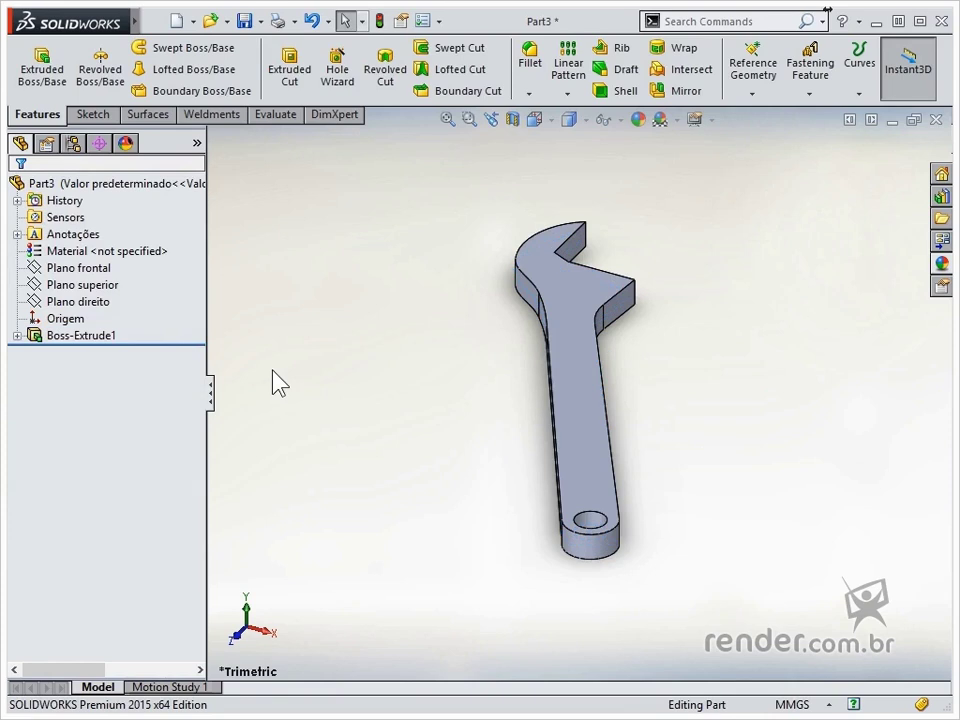
Step: Sketch a center rectangle about 30 mm high on the jaw's flat inner face, centred on the origin and extending past both ends of the part
mouse_move(594, 388)
middle_down()
mouse_move(519, 300)
mouse_move(409, 317)
mouse_move(386, 375)
middle_up()
click(713, 458)
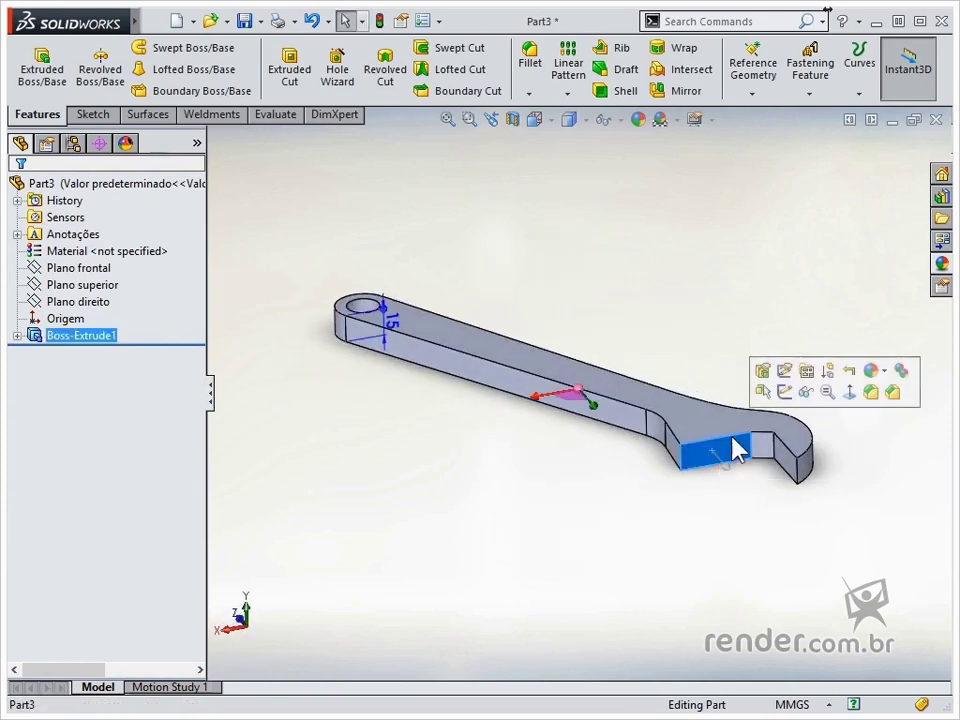
click(786, 404)
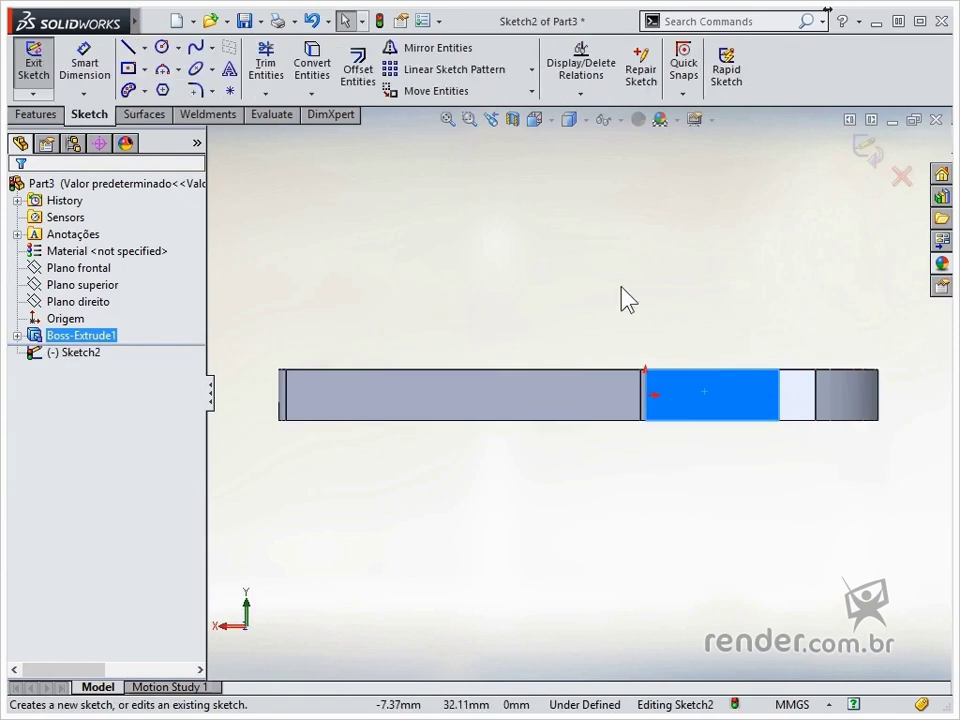
click(128, 69)
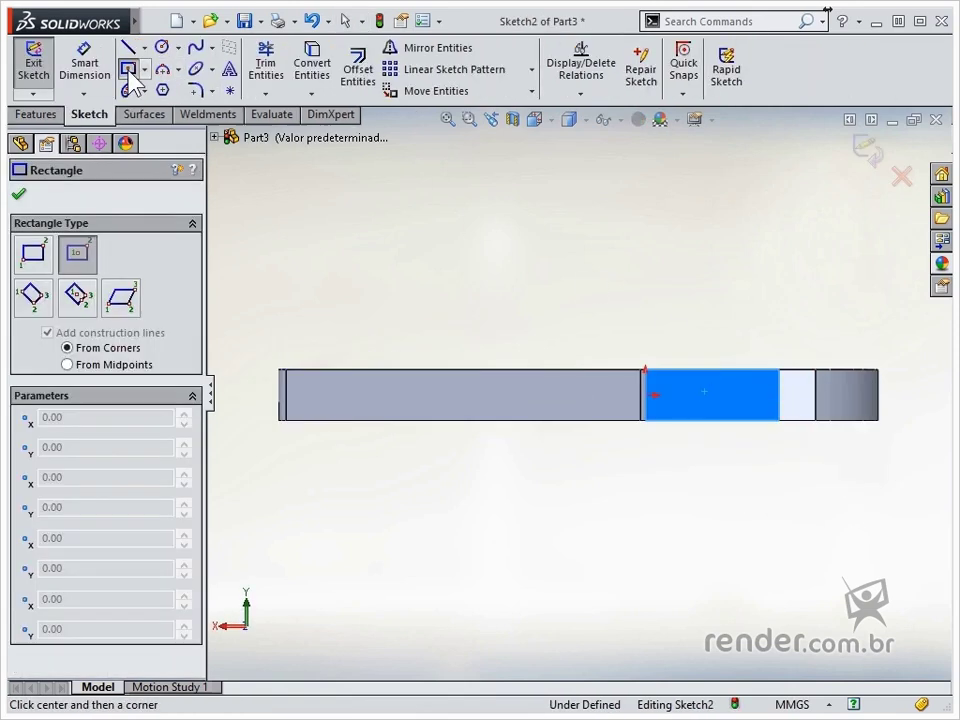
click(642, 396)
scroll(578, 396, up, 2)
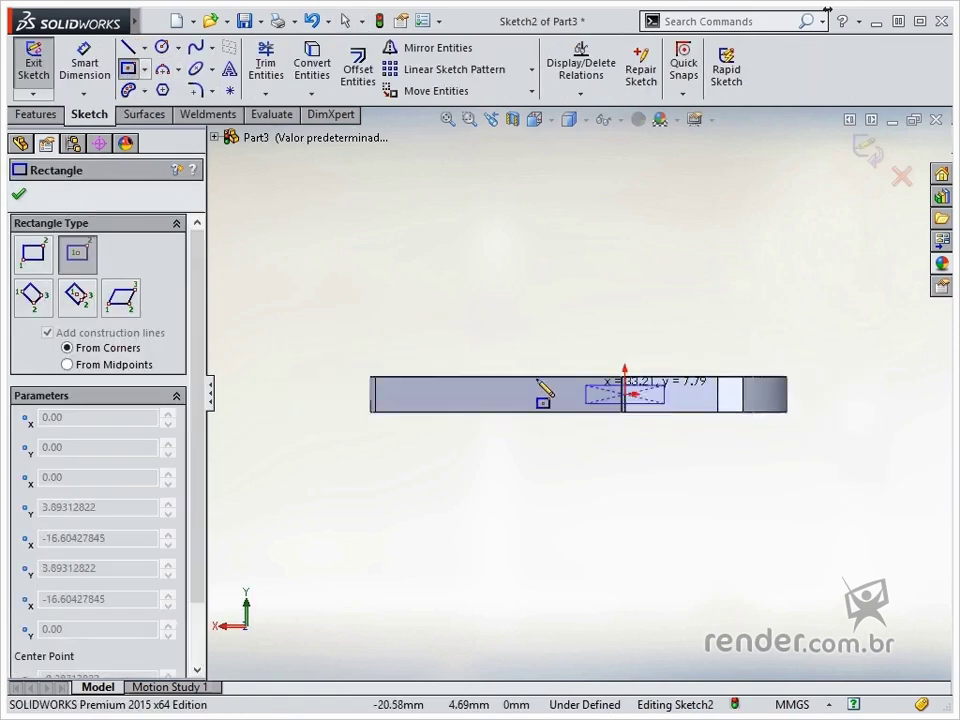
click(313, 360)
Step: Set the rectangle's width to 250 mm and height to 7.5 mm, and finish the sketch
right_drag(288, 372, 287, 326)
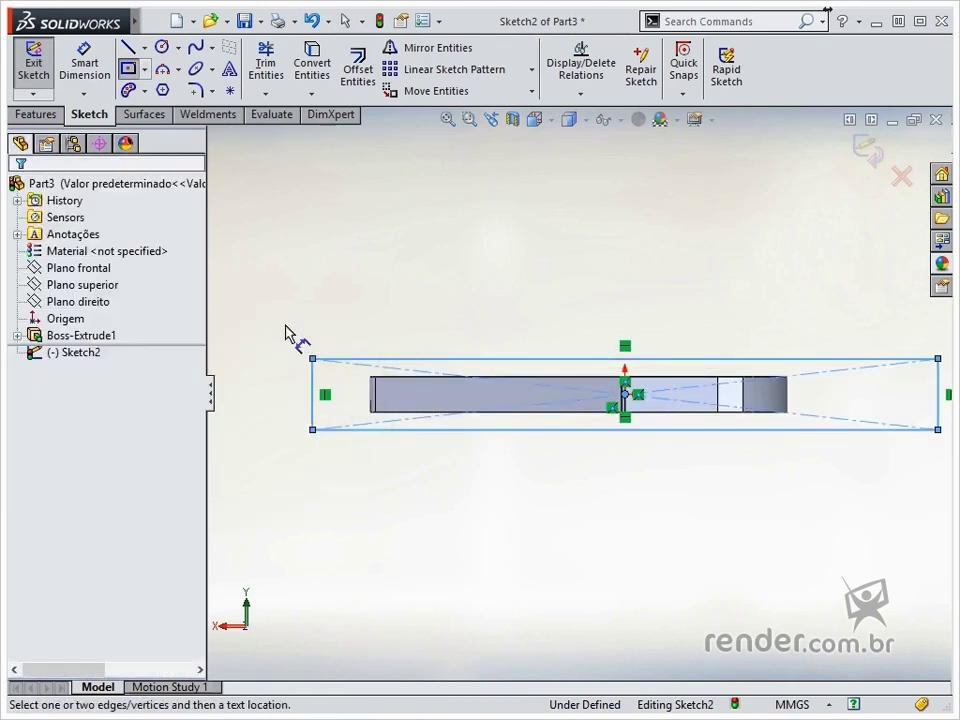
click(366, 359)
click(415, 330)
text(26)
key(Return)
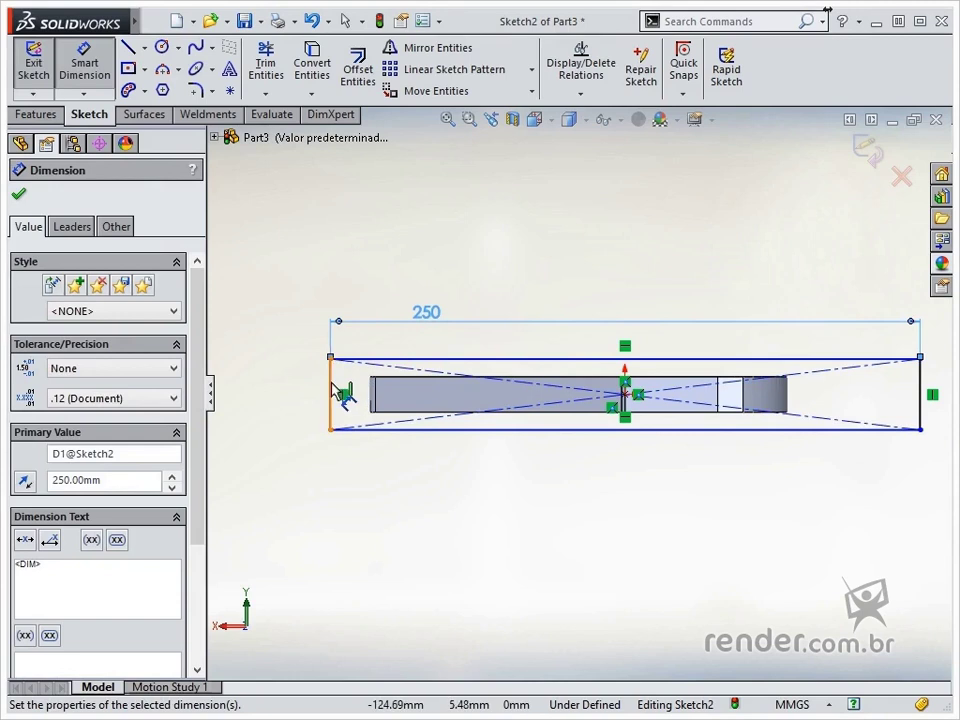
click(337, 390)
click(305, 398)
text(7)
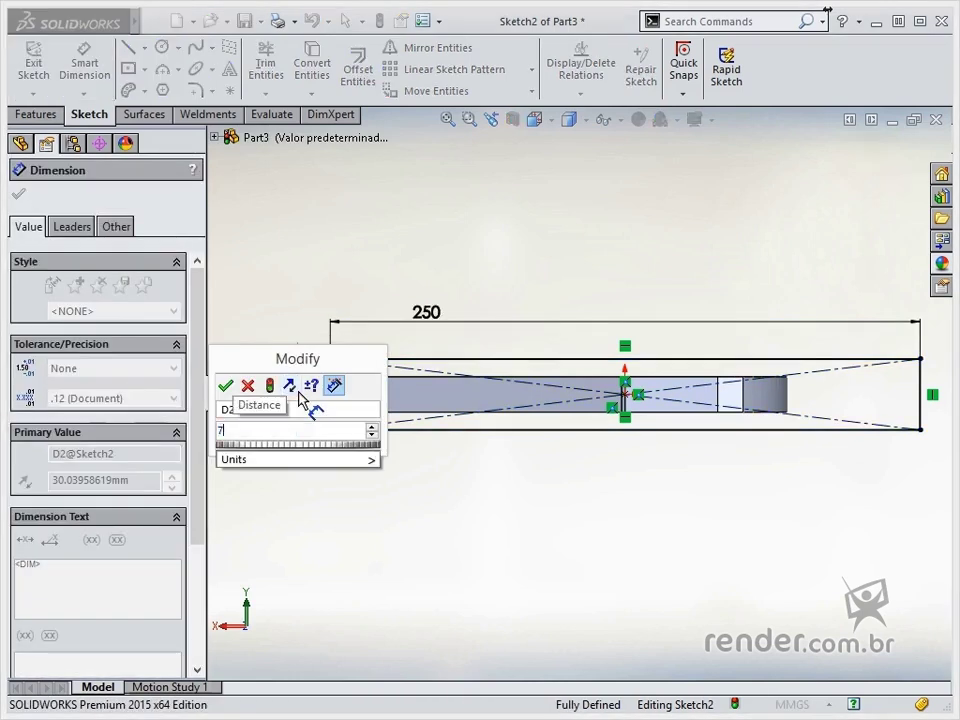
text(.5)
key(Return)
click(392, 499)
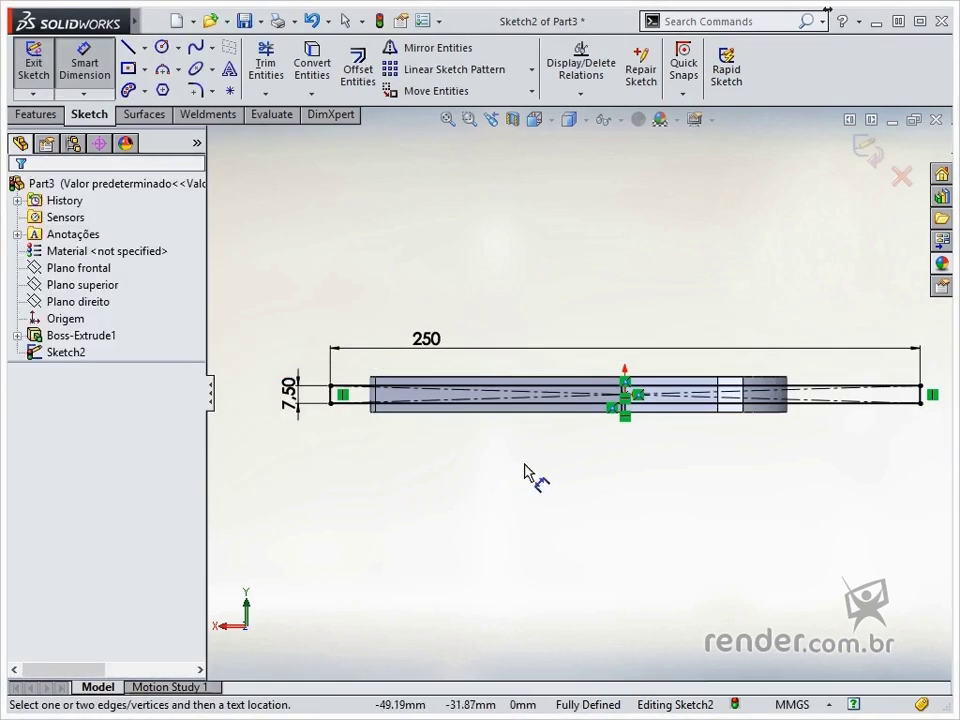
click(864, 150)
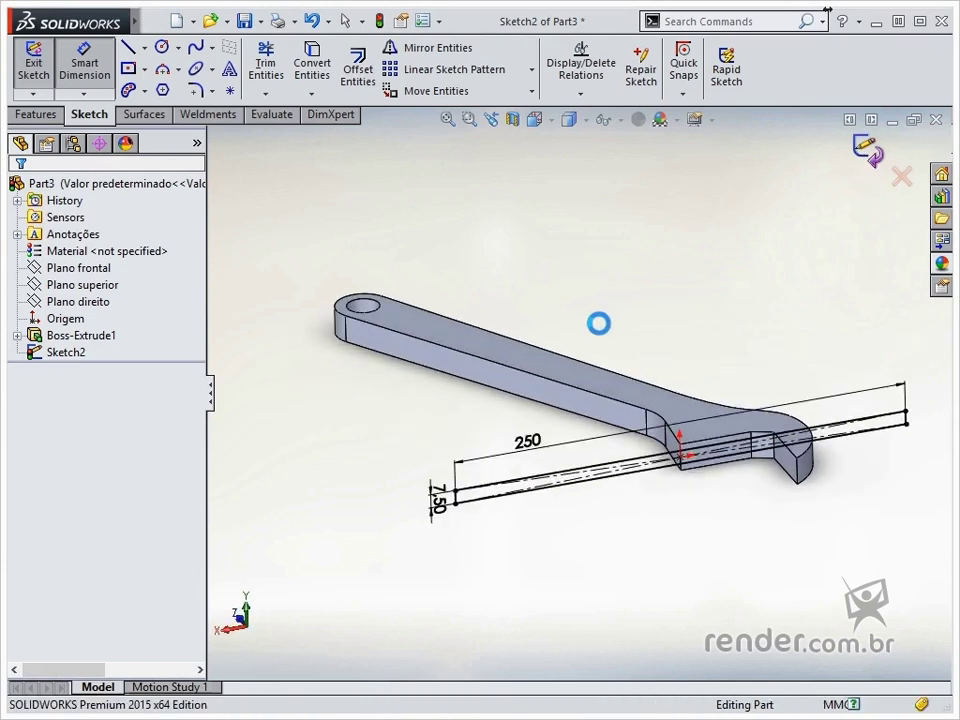
Step: Start an extruded cut from the rectangle with a 35 mm start offset, reversed toward the handle
click(290, 72)
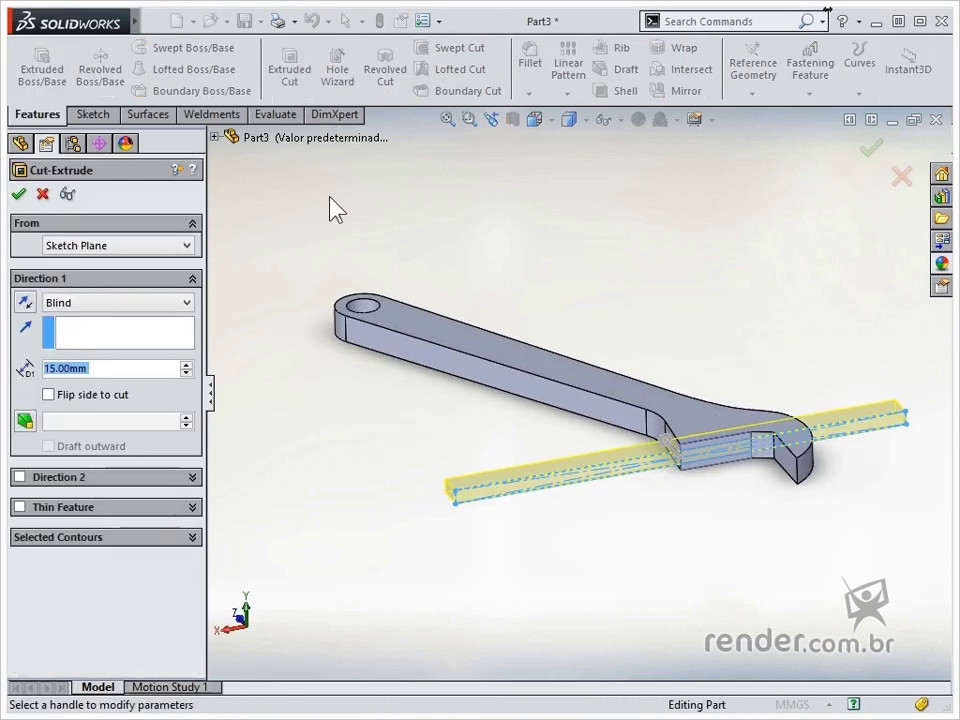
click(110, 246)
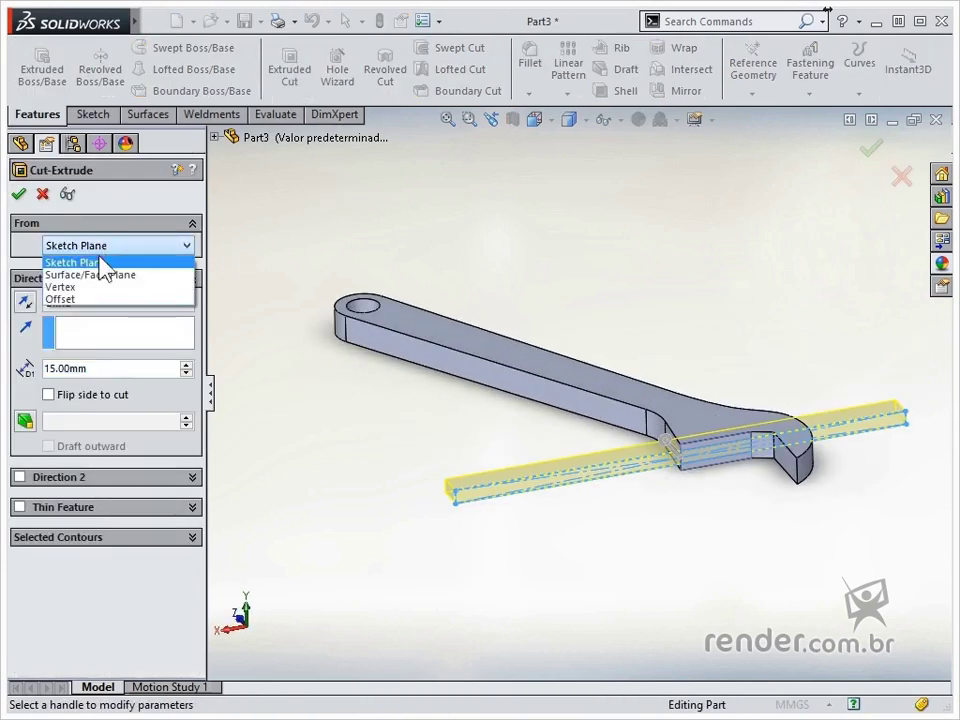
click(95, 299)
double_click(103, 281)
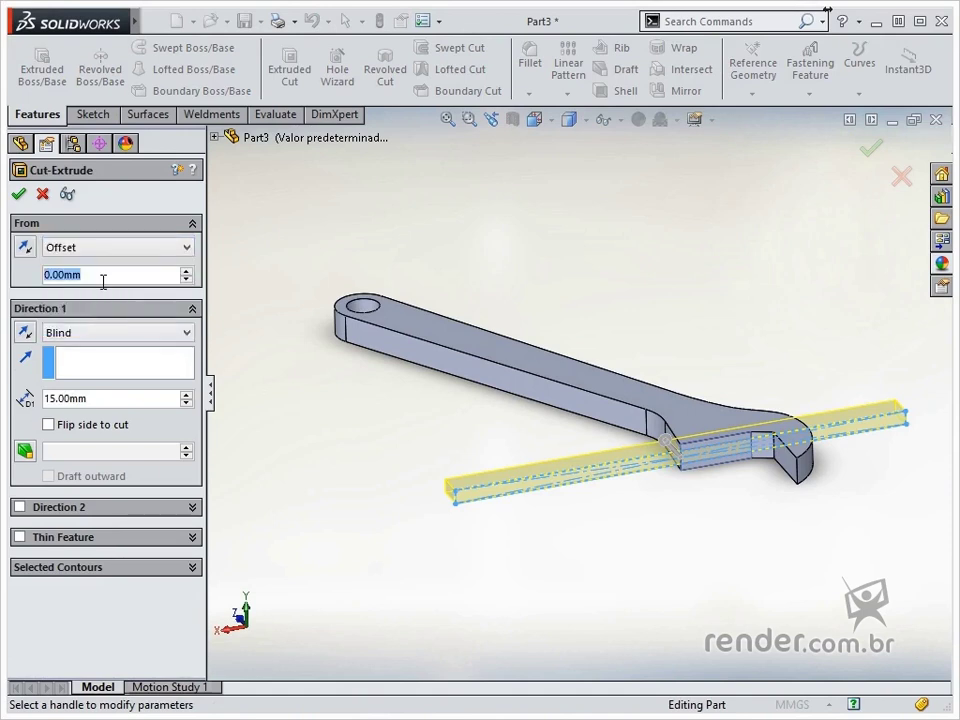
text(35)
key(Return)
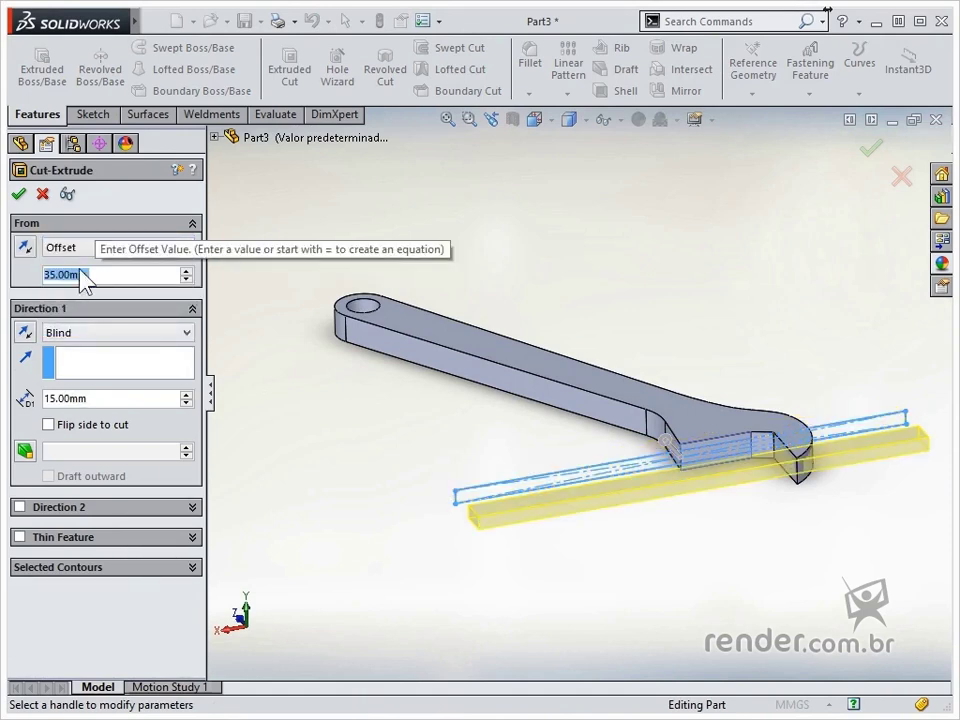
click(26, 249)
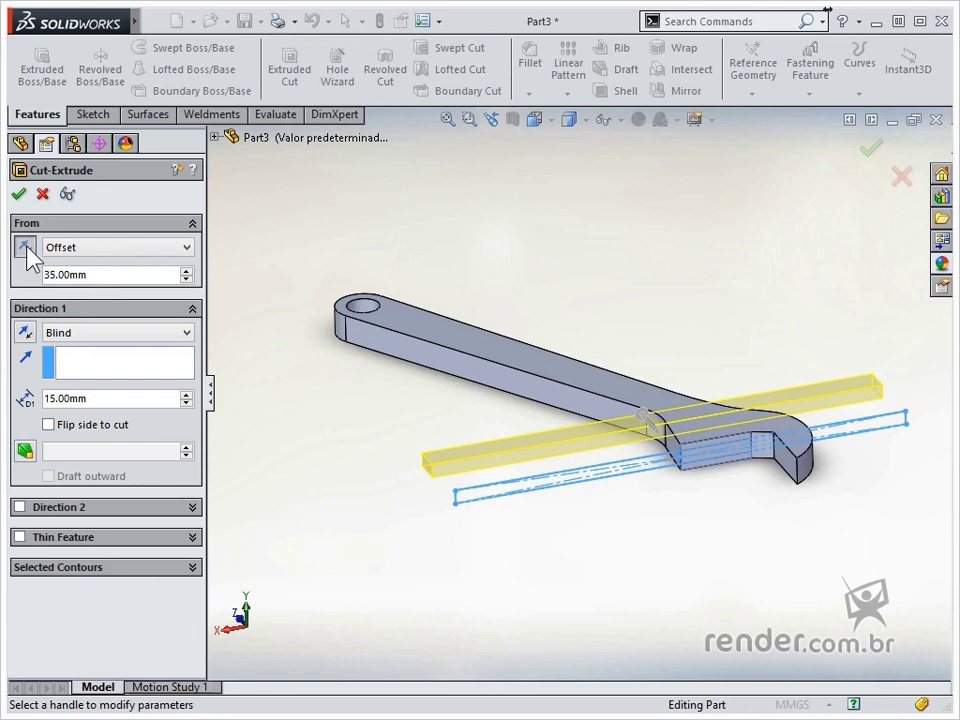
Step: Set the cut to Through All, flip the side to cut so material outside the rectangle is removed, and apply it
click(121, 340)
click(121, 362)
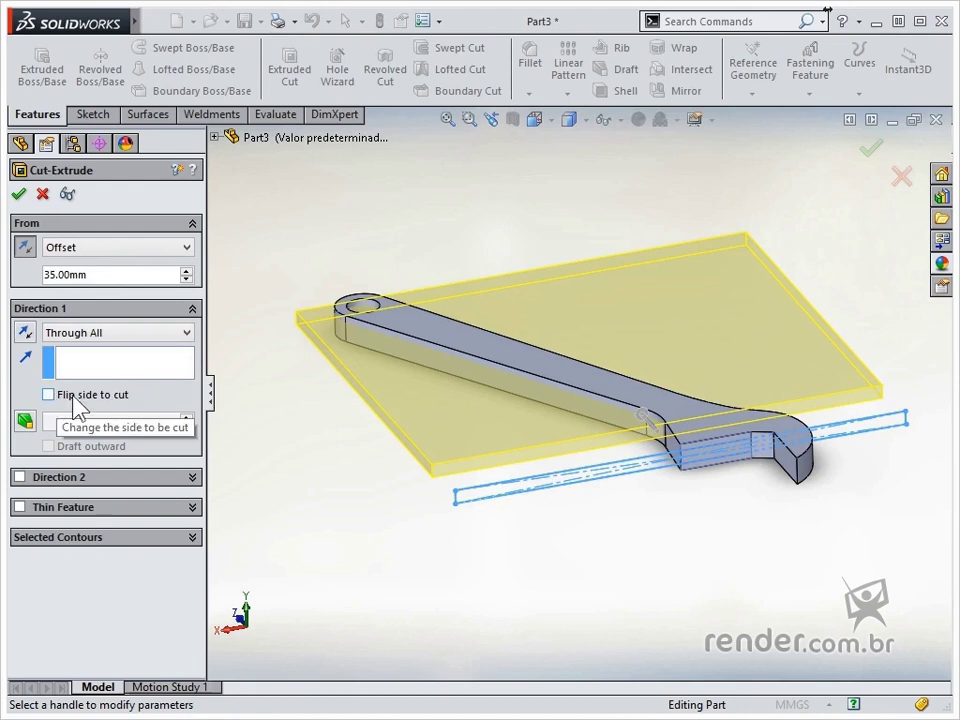
click(104, 404)
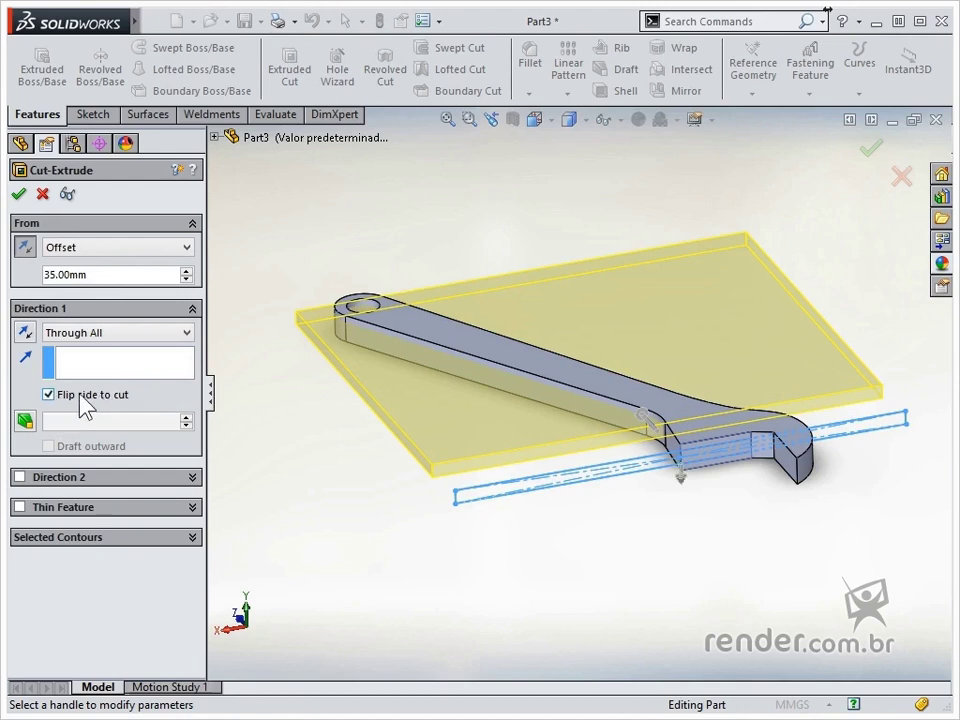
click(18, 194)
click(367, 238)
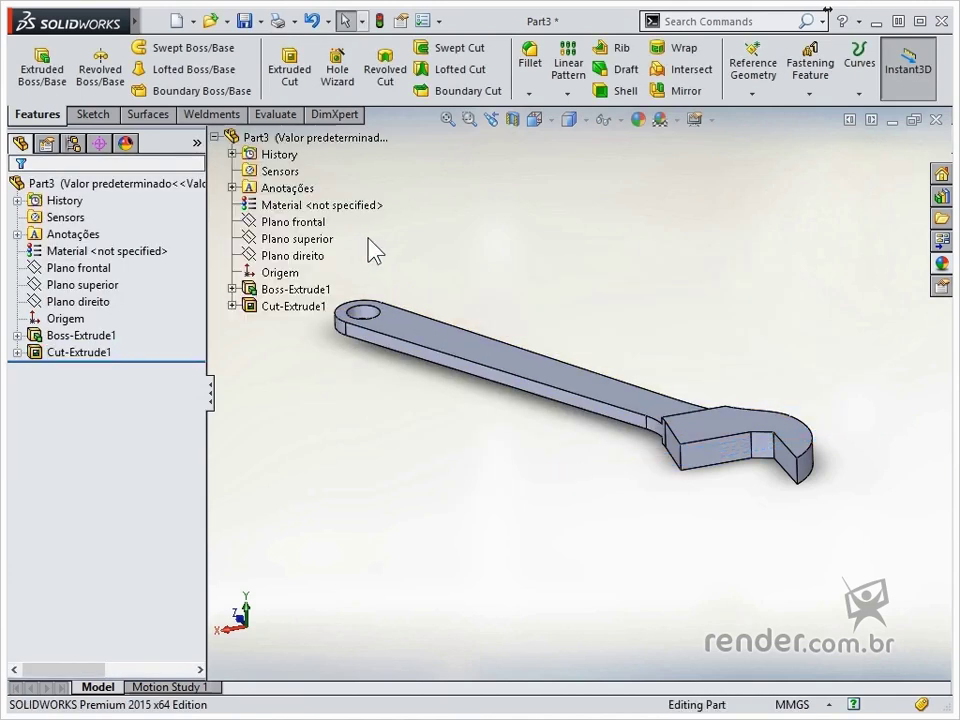
middle_drag(651, 392, 803, 440)
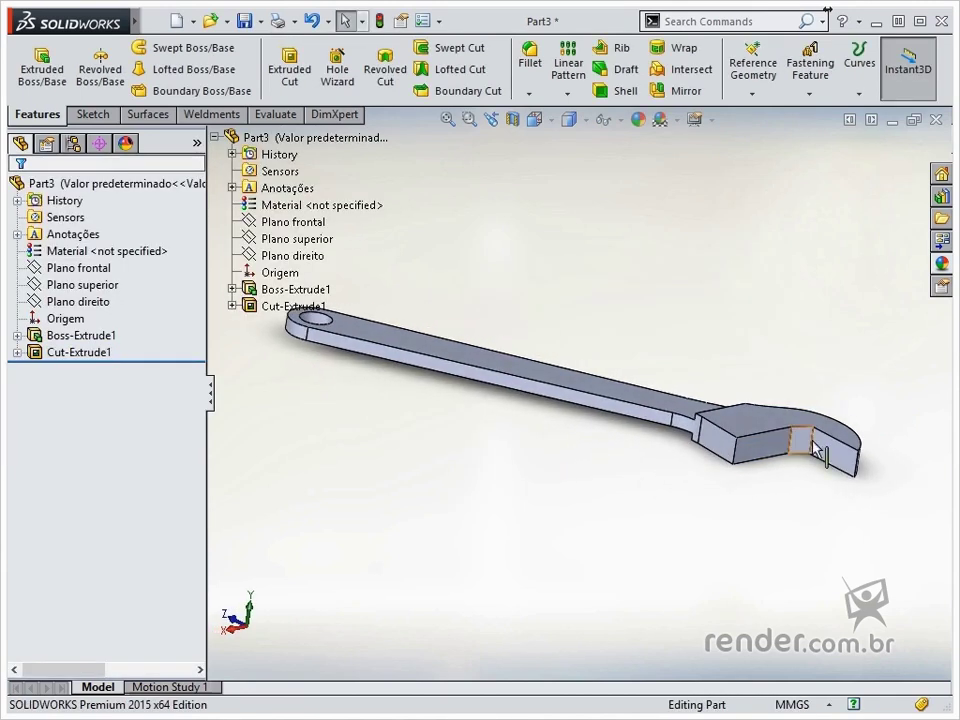
Step: Start a sketch on the fixed jaw's flat inner face and convert the two short step edges at the handle junction
click(840, 462)
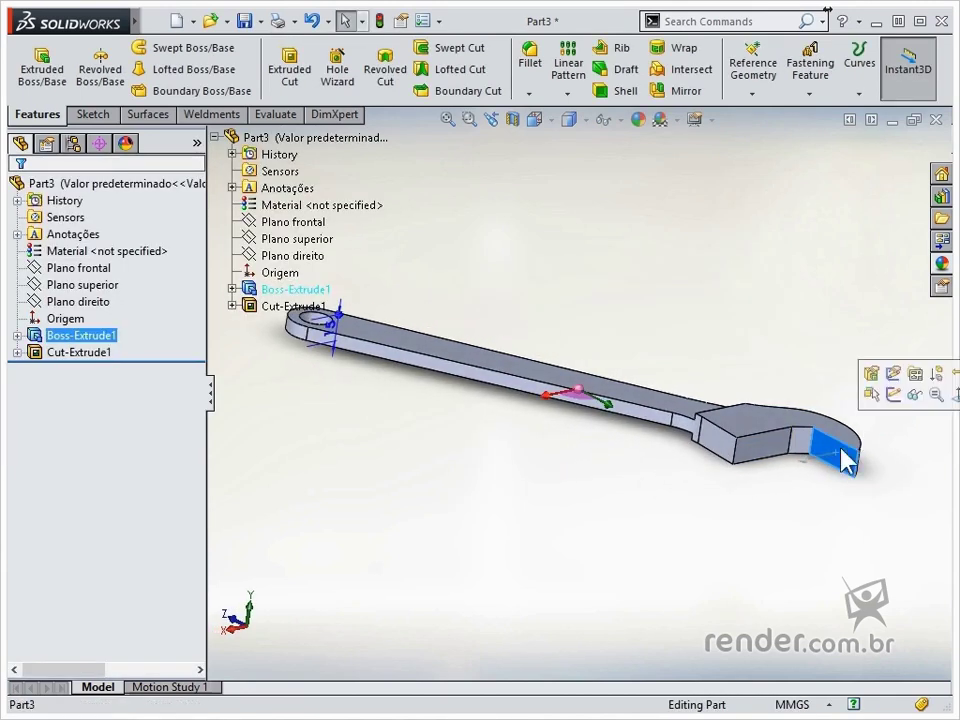
click(893, 396)
scroll(790, 405, down, 6)
scroll(757, 405, down, 2)
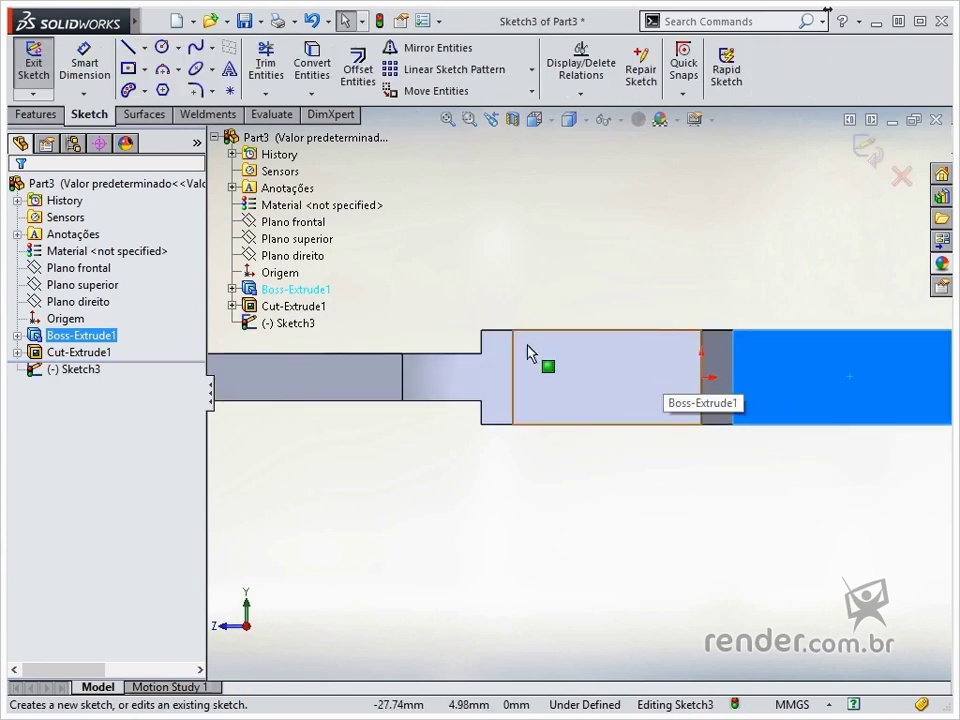
click(482, 342)
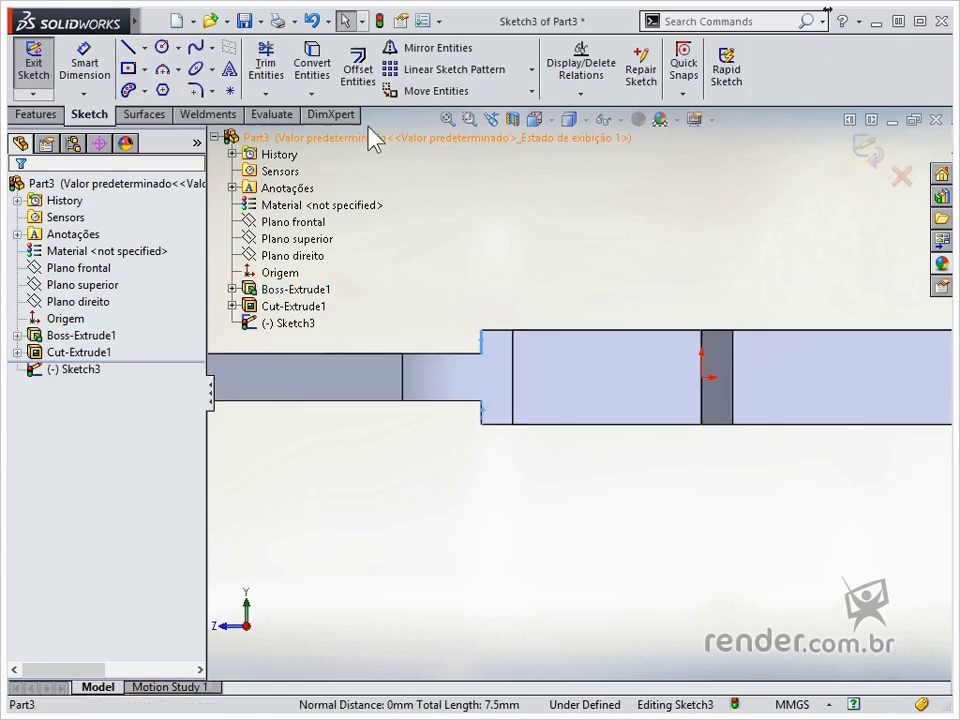
click(313, 66)
Step: Draw two horizontal lines about 20 mm long from the outer corners of the step edges along the head's two outer edges
scroll(614, 313, down, 1)
key(l)
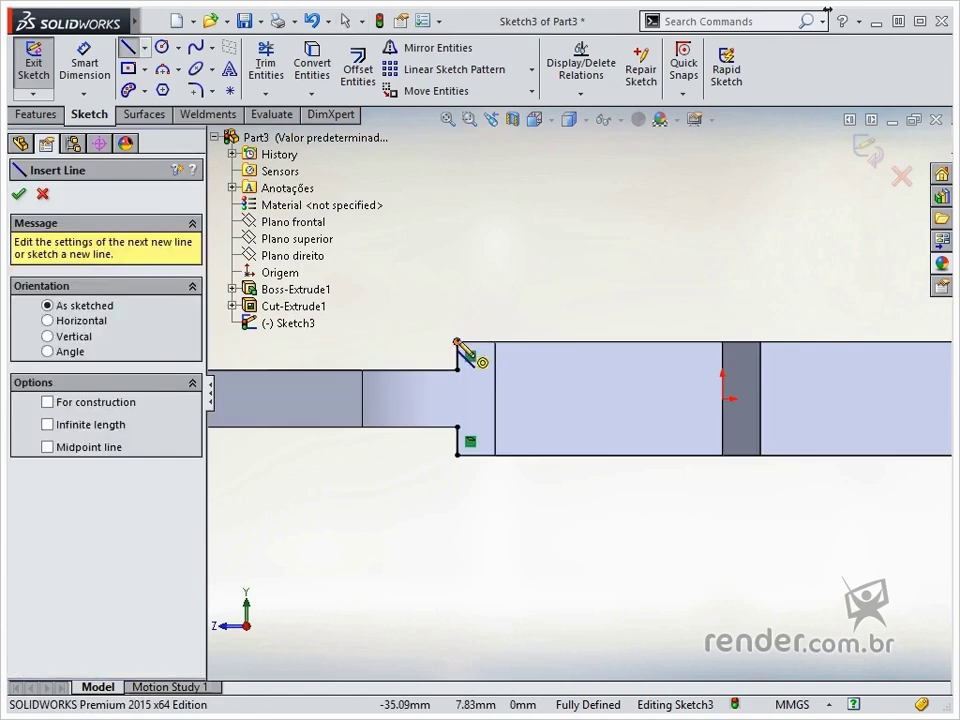
click(457, 342)
key(Escape)
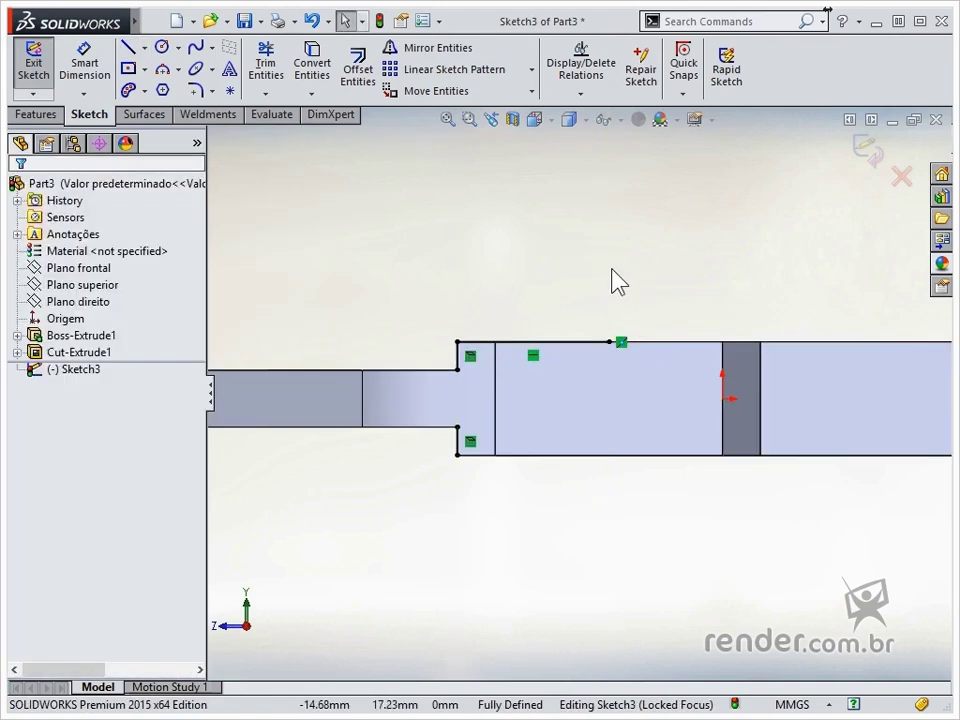
click(457, 455)
click(621, 455)
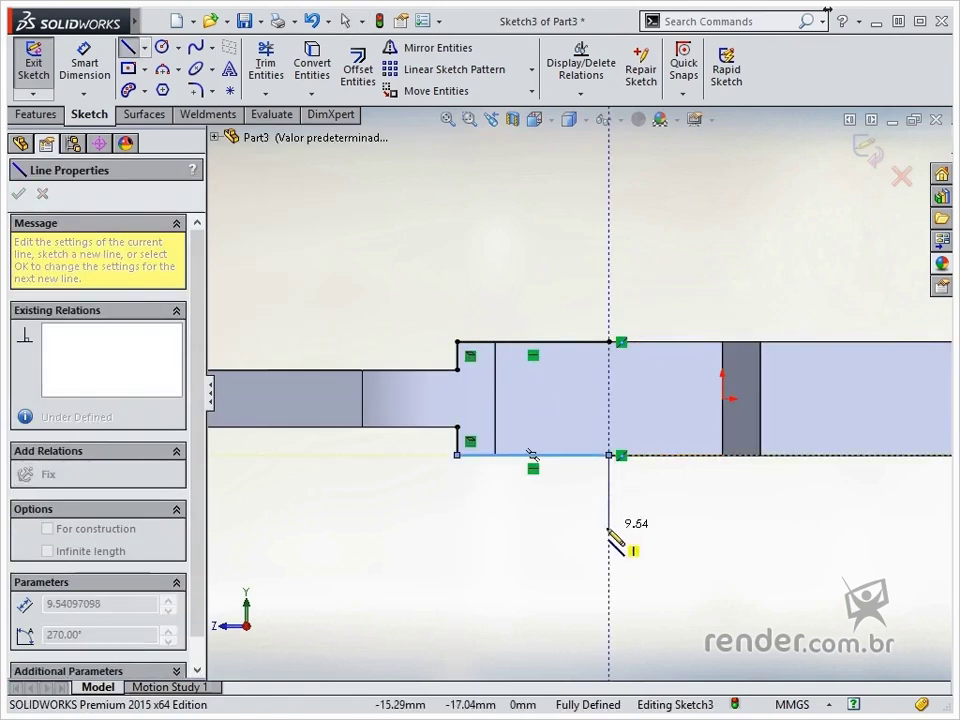
key(Escape)
scroll(549, 392, down, 3)
Step: Draw two three-point arcs joining the free end of each horizontal line to the handle-side corner of its step edge
click(161, 68)
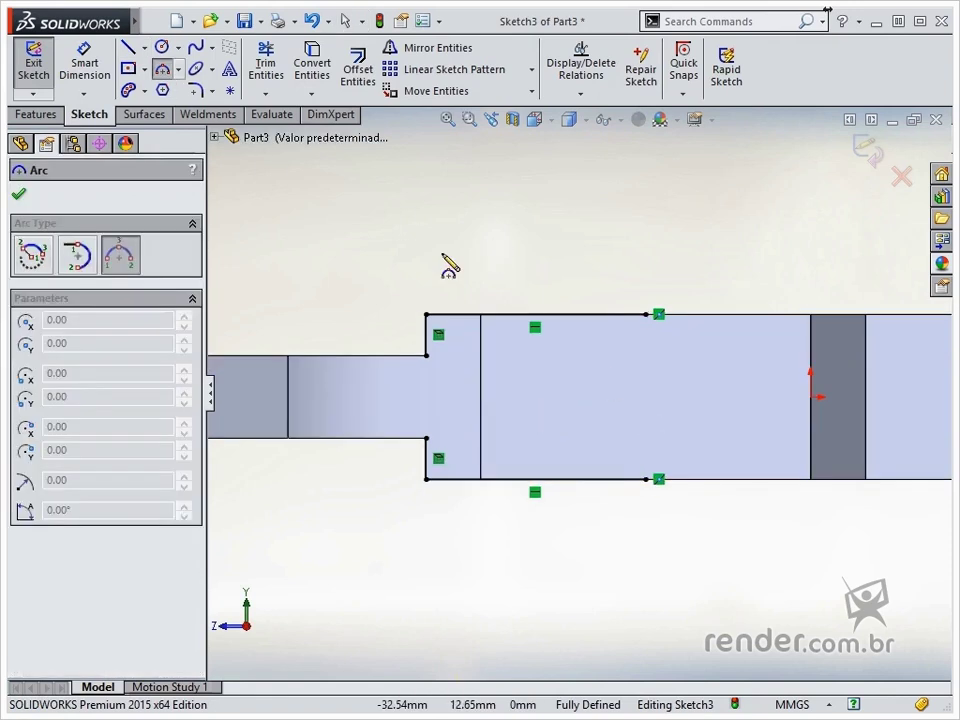
click(647, 316)
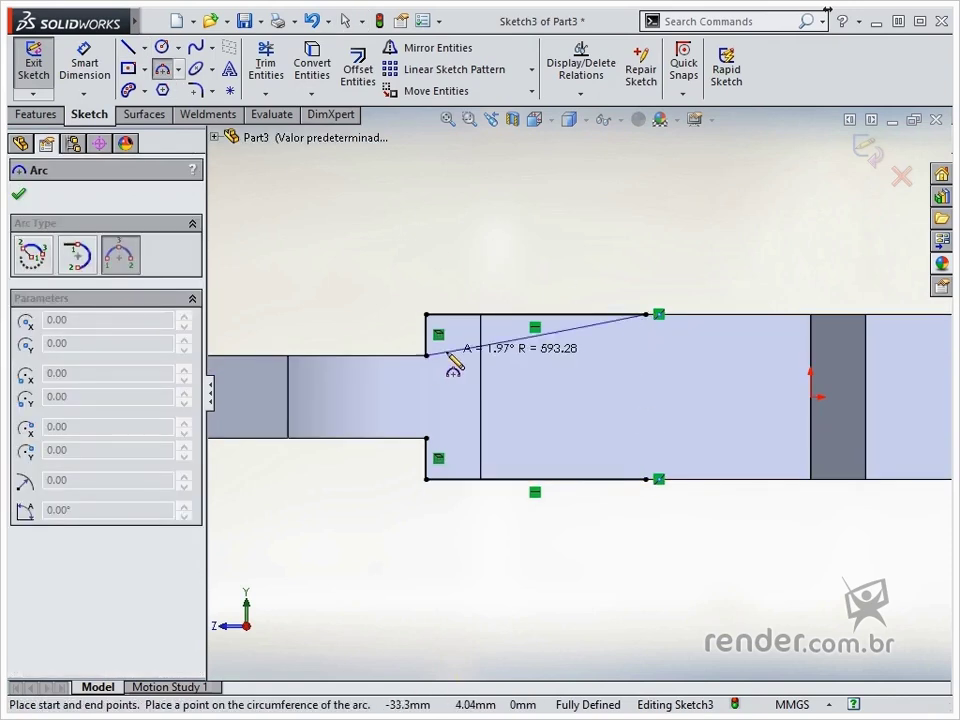
click(531, 355)
click(647, 479)
click(427, 438)
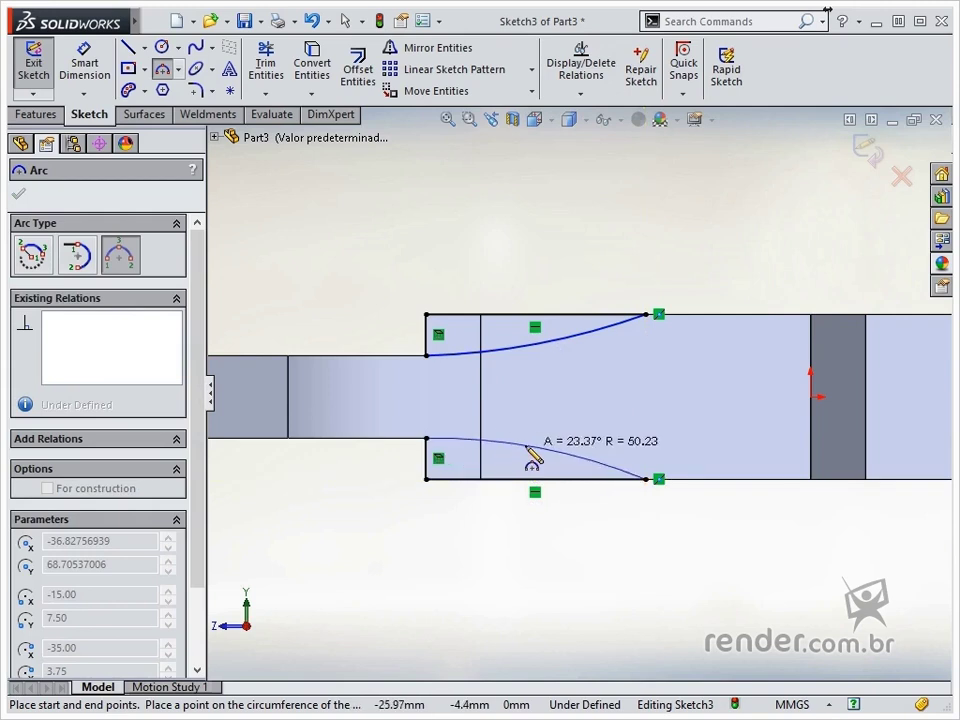
click(534, 458)
key(Escape)
Step: Make both arcs tangent to the adjoining straight edges of the handle
click(430, 354)
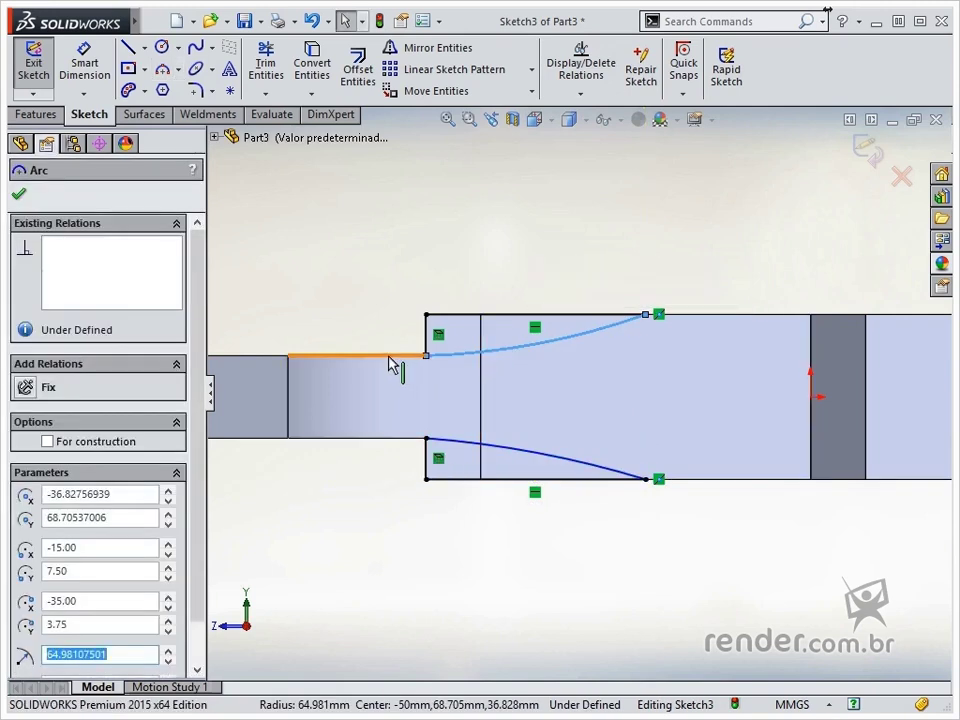
ctrl+click(390, 358)
click(437, 274)
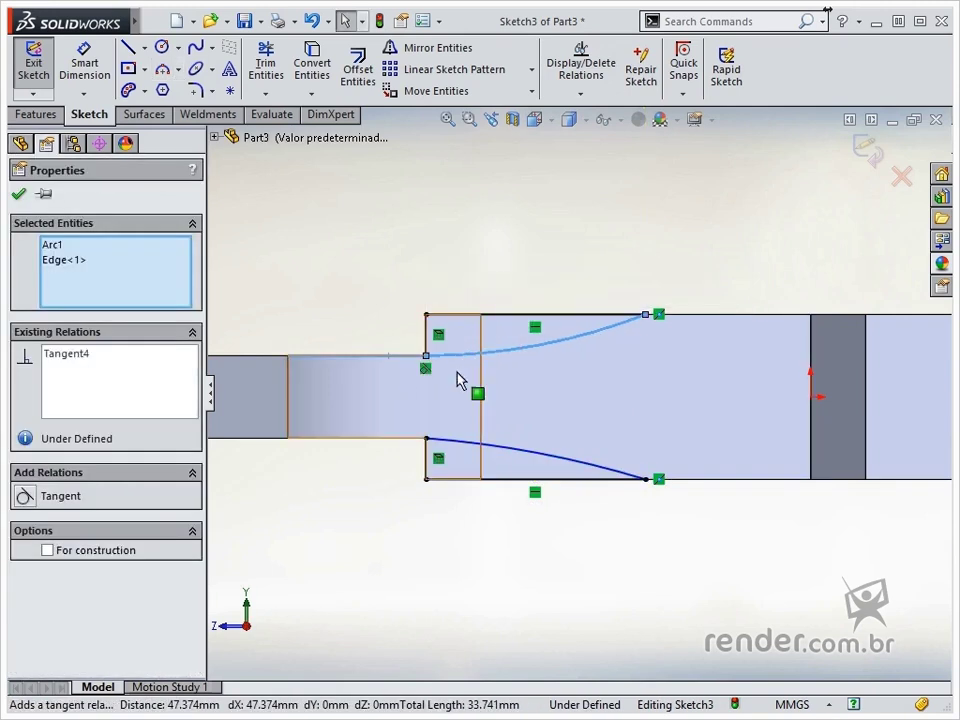
click(467, 450)
ctrl+click(410, 438)
click(452, 366)
click(366, 279)
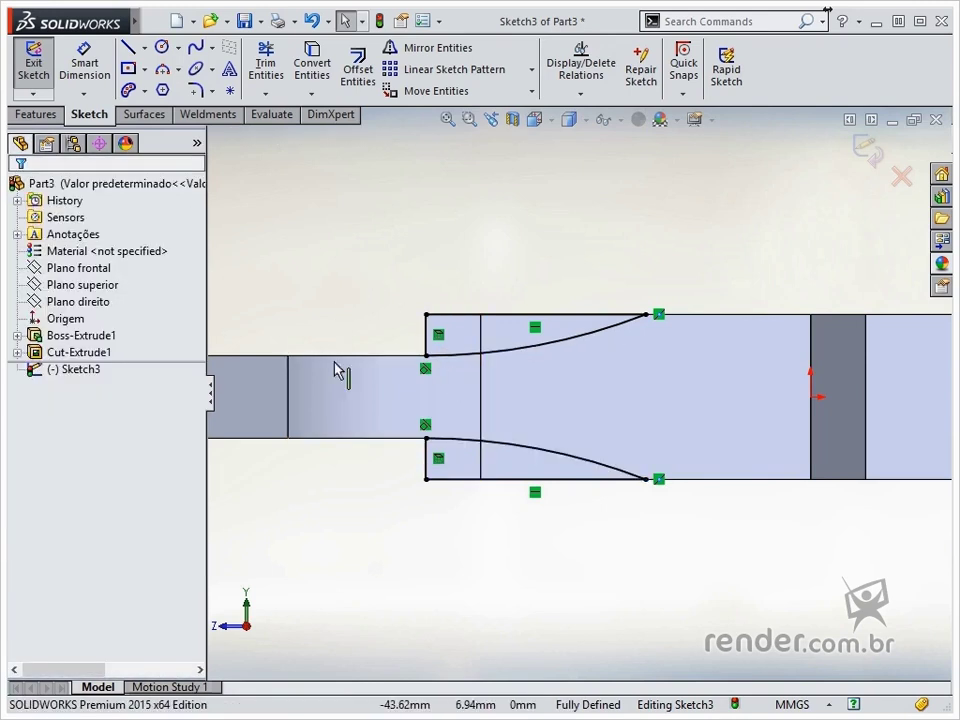
Step: Draw a vertical midpoint line about 8.5 mm long centred on the origin
scroll(585, 340, up, 2)
scroll(640, 398, down, 4)
click(145, 47)
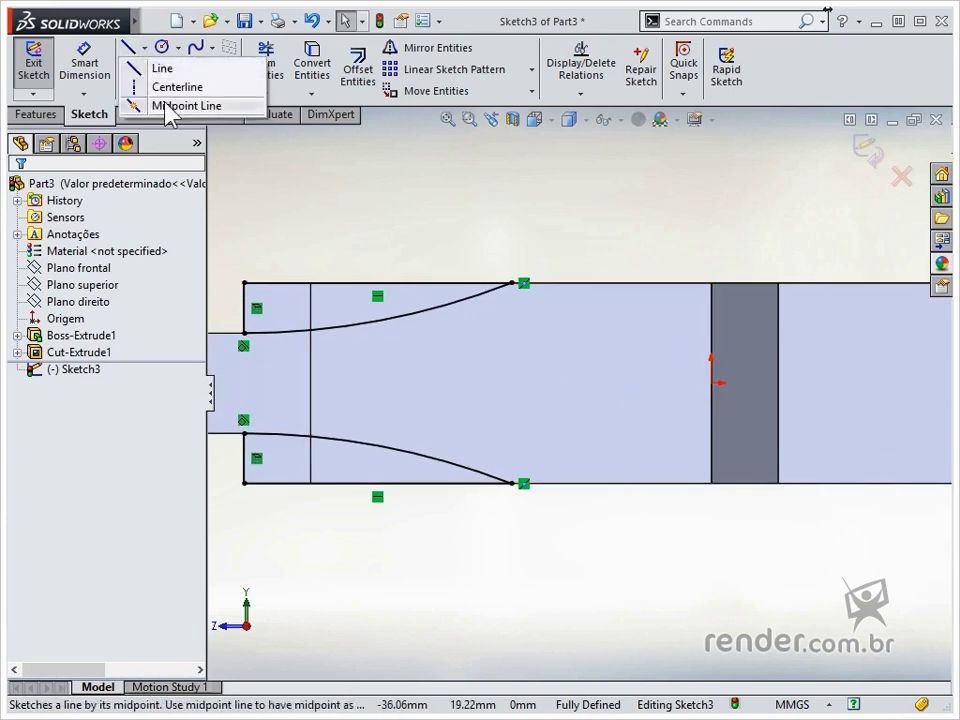
click(172, 104)
click(711, 383)
click(711, 325)
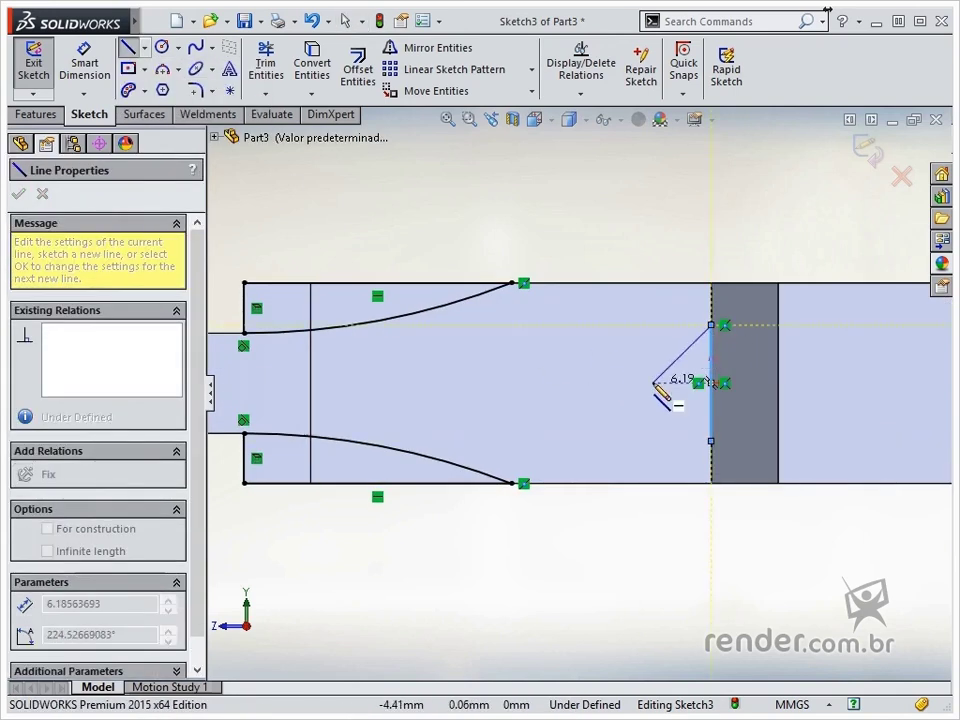
key(Escape)
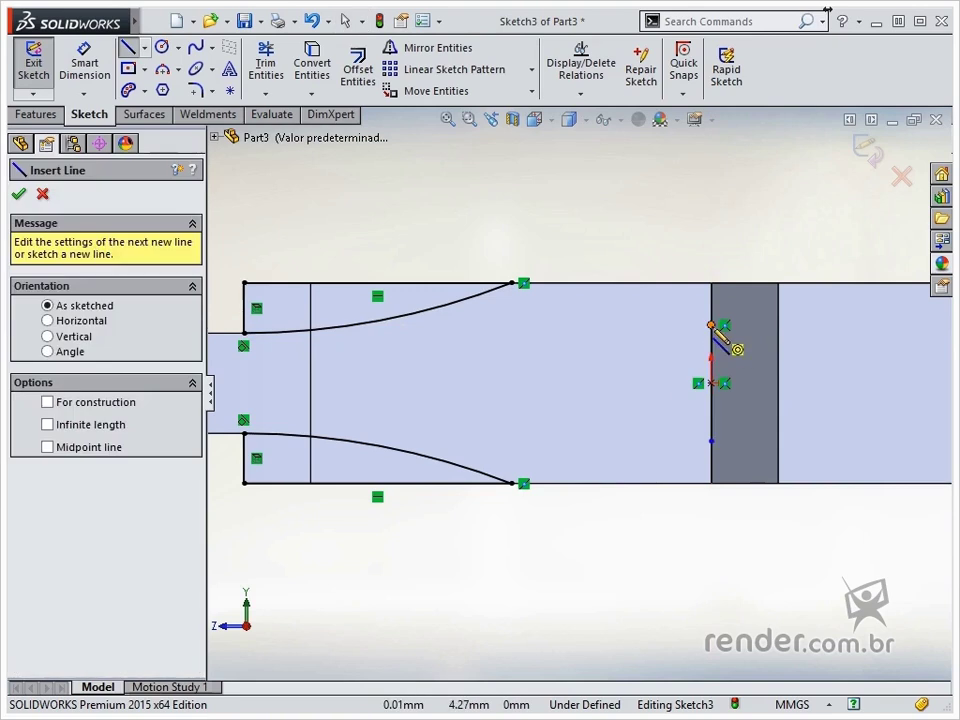
Step: Draw two parallel horizontal lines of equal length from the ends of the midpoint line toward the handle
click(711, 325)
click(576, 325)
key(Escape)
key(Return)
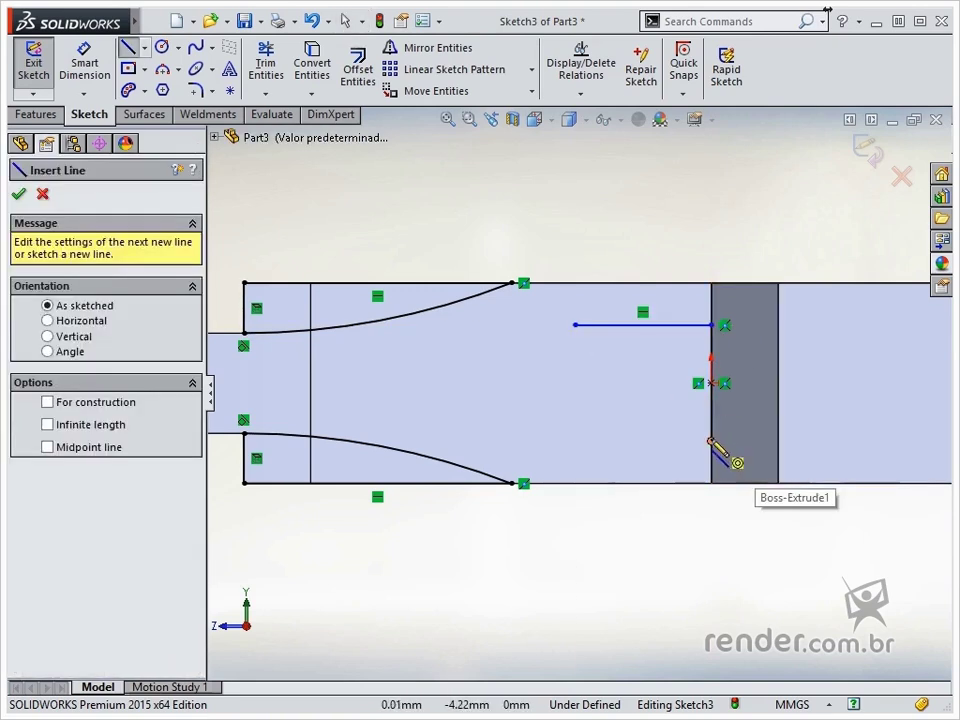
click(711, 441)
click(575, 441)
key(Escape)
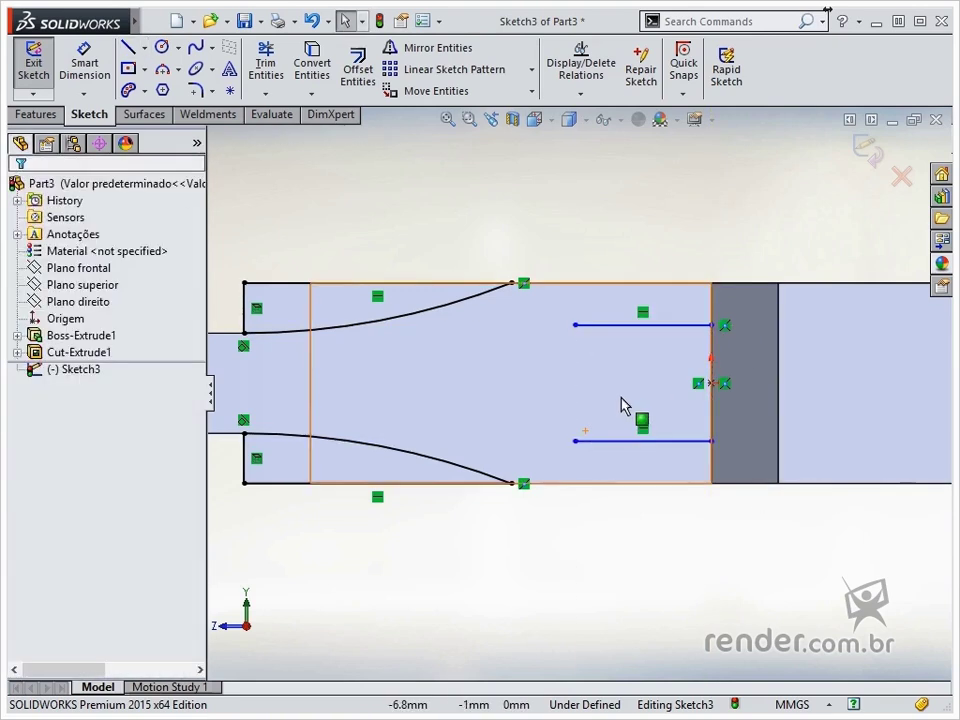
Step: Close the keyhole profile with a three-point arc of about 5.8 mm radius between the free ends of the parallel lines
click(162, 68)
click(575, 325)
click(575, 441)
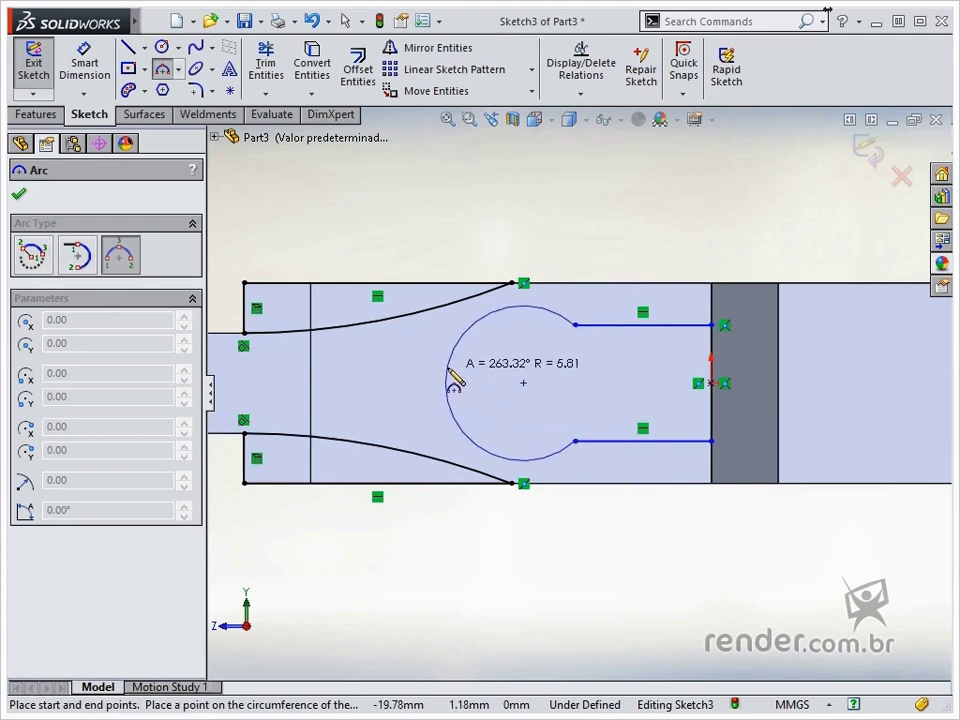
click(448, 378)
key(Escape)
Step: Dimension the keyhole's opening width as 5 mm and its lower horizontal line as 5 mm
right_drag(750, 440, 757, 360)
click(713, 423)
click(762, 392)
text(5)
key(Return)
click(652, 418)
click(643, 548)
text(5)
key(Return)
key(Escape)
Step: Align the arc's two endpoints with a vertical relation
click(645, 418)
ctrl+click(575, 349)
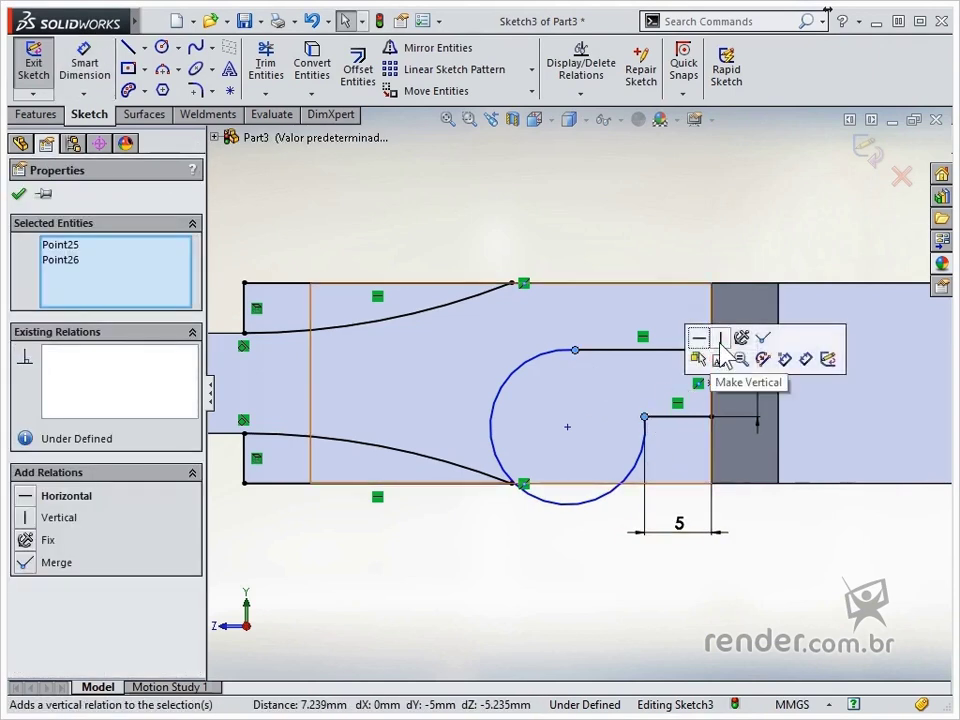
click(724, 360)
Step: Set the keyhole arc's radius to 5 mm and finish the sketch
right_drag(598, 557, 608, 485)
click(487, 423)
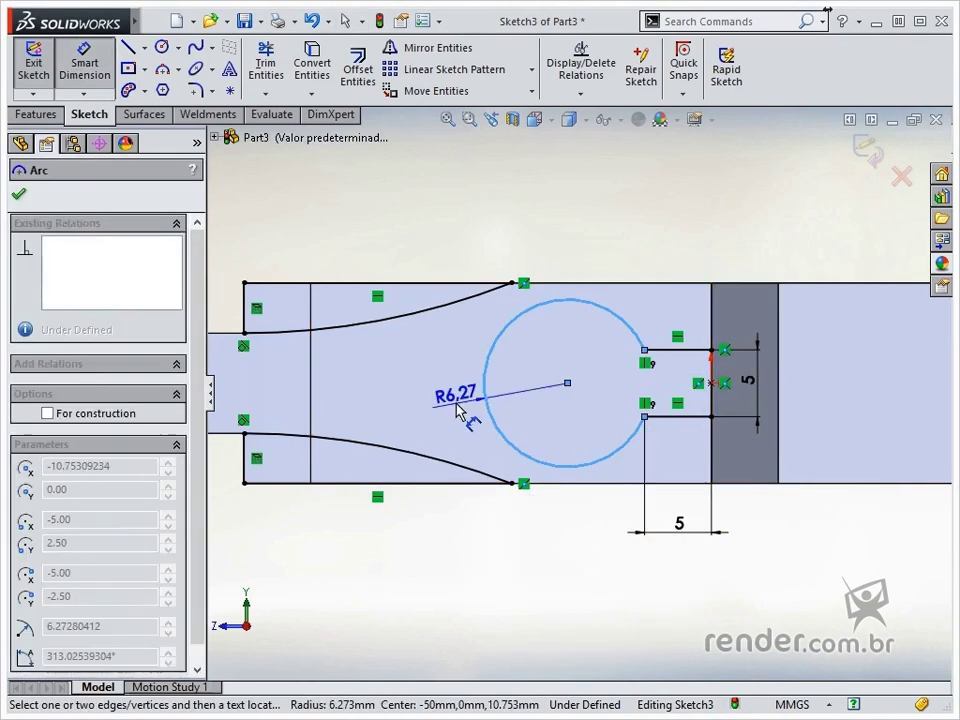
click(424, 396)
text(5)
key(Return)
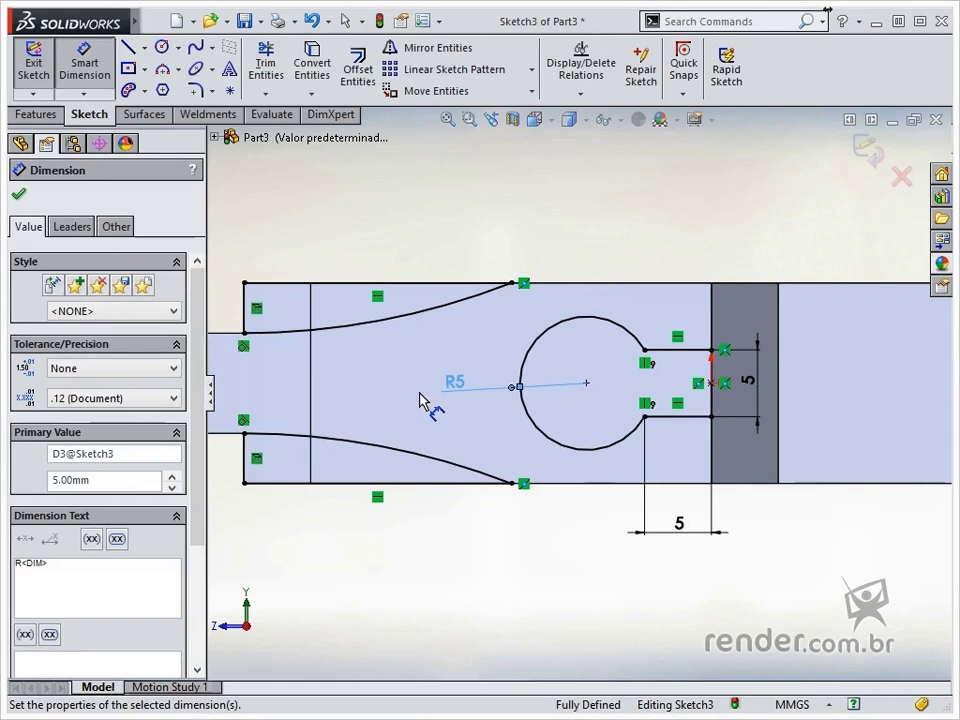
key(Escape)
click(866, 146)
Step: Cut the sketched profiles 11 mm deep in the first direction and Through All in the second direction
scroll(791, 435, down, 4)
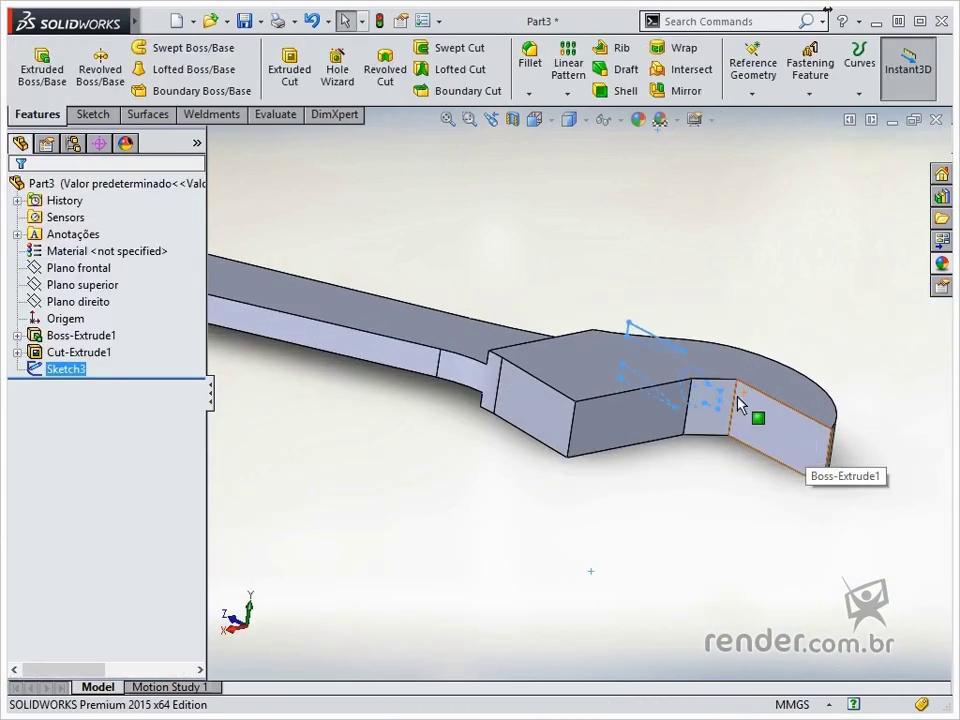
click(303, 86)
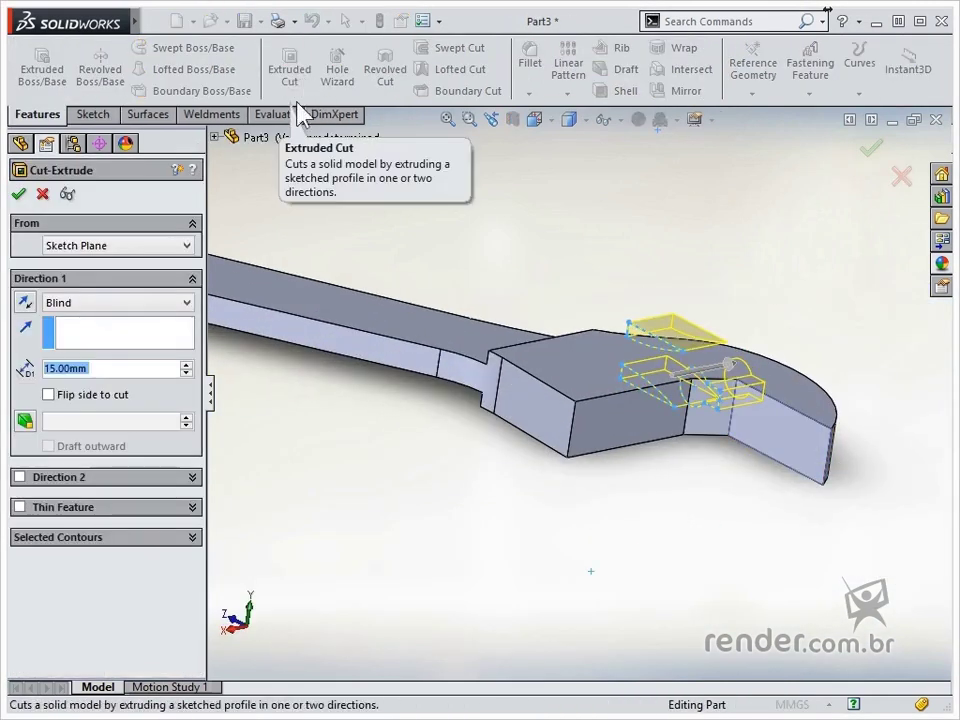
text(11)
key(Return)
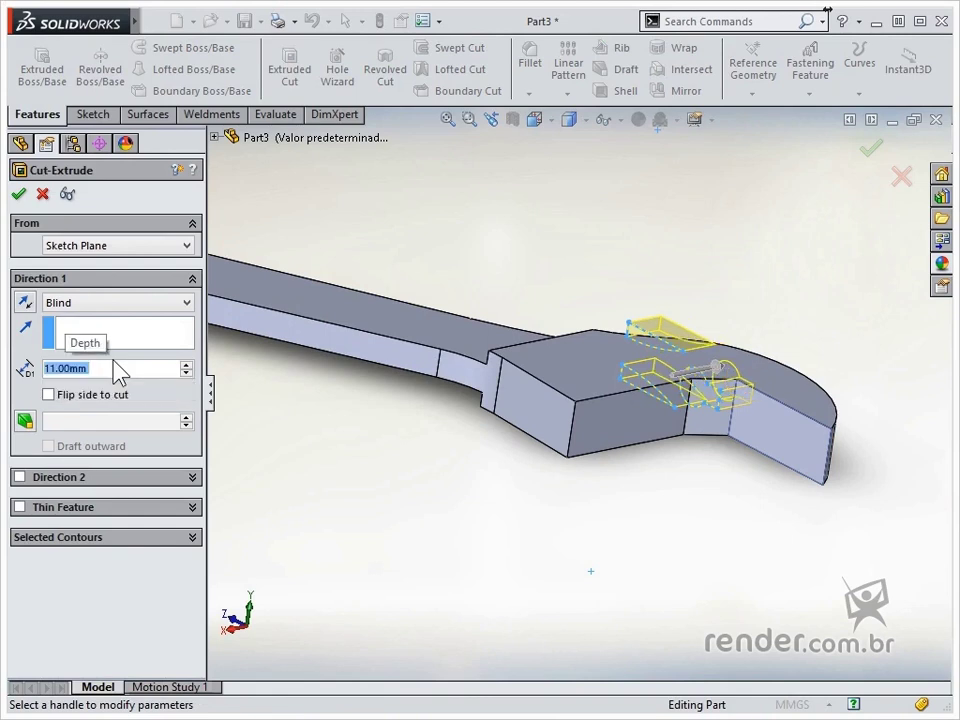
click(19, 478)
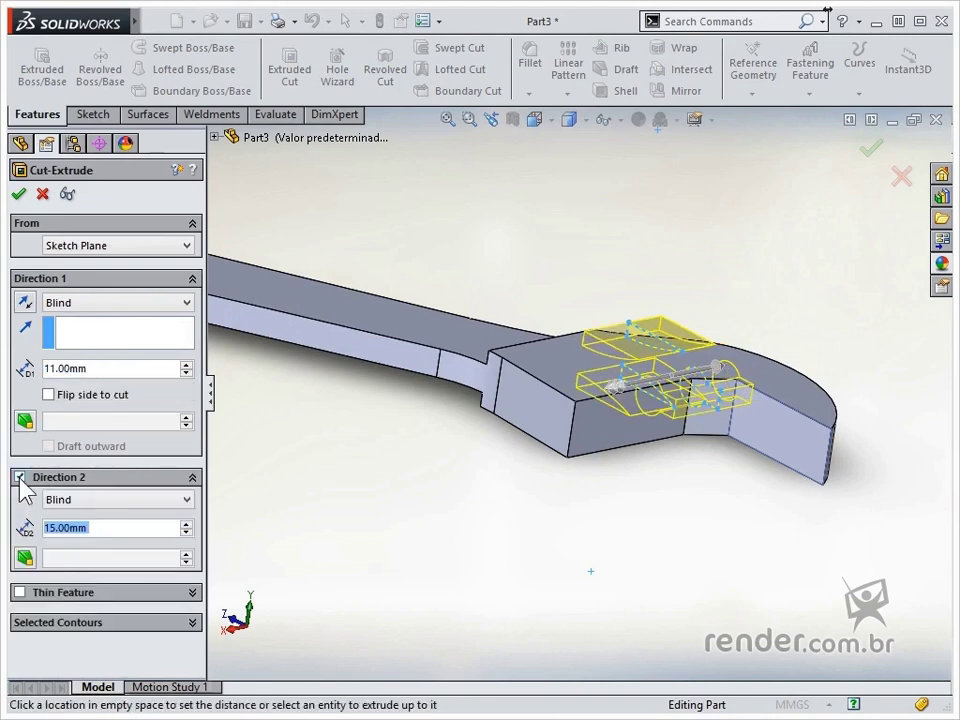
click(66, 502)
click(84, 528)
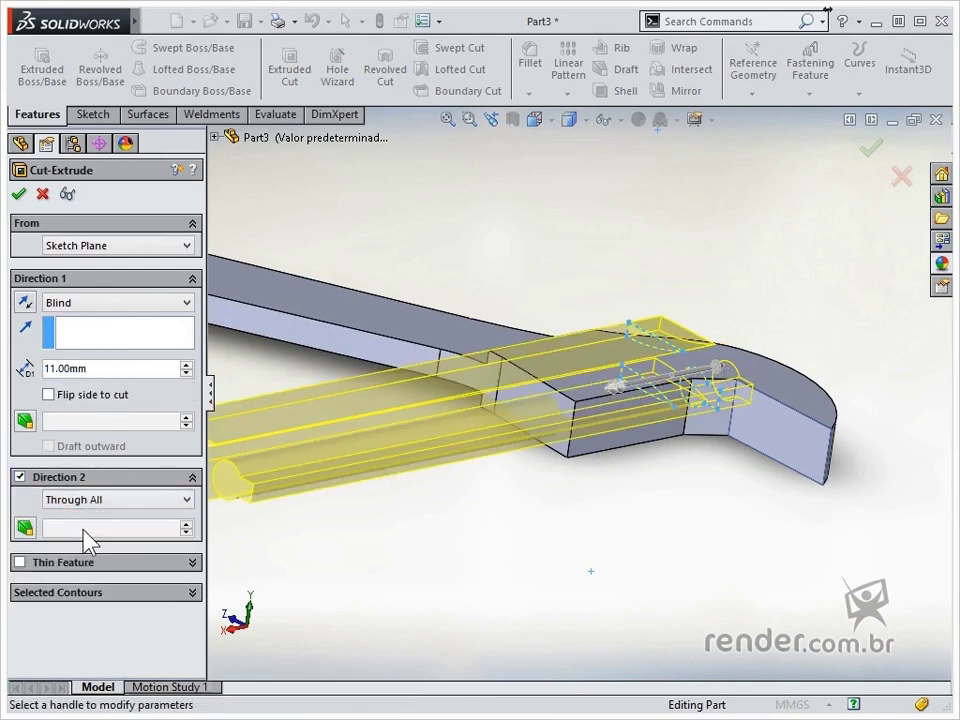
key(Return)
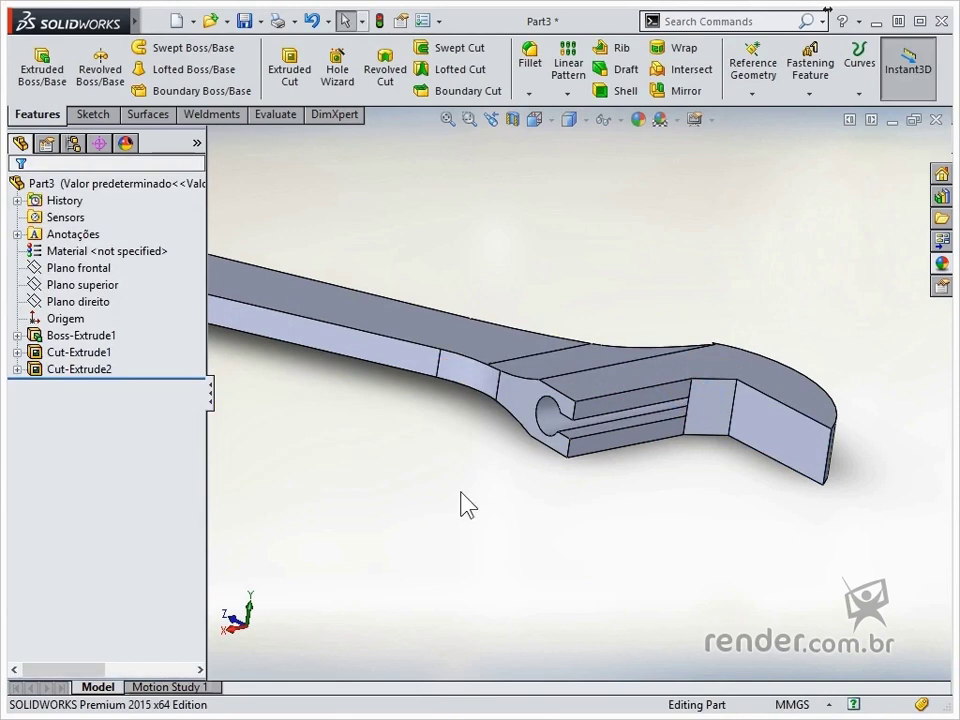
Step: Start a fillet with a 2 mm radius and select both broad faces of the handle
click(528, 66)
middle_drag(433, 446, 478, 466)
scroll(478, 466, up, 5)
scroll(349, 429, down, 2)
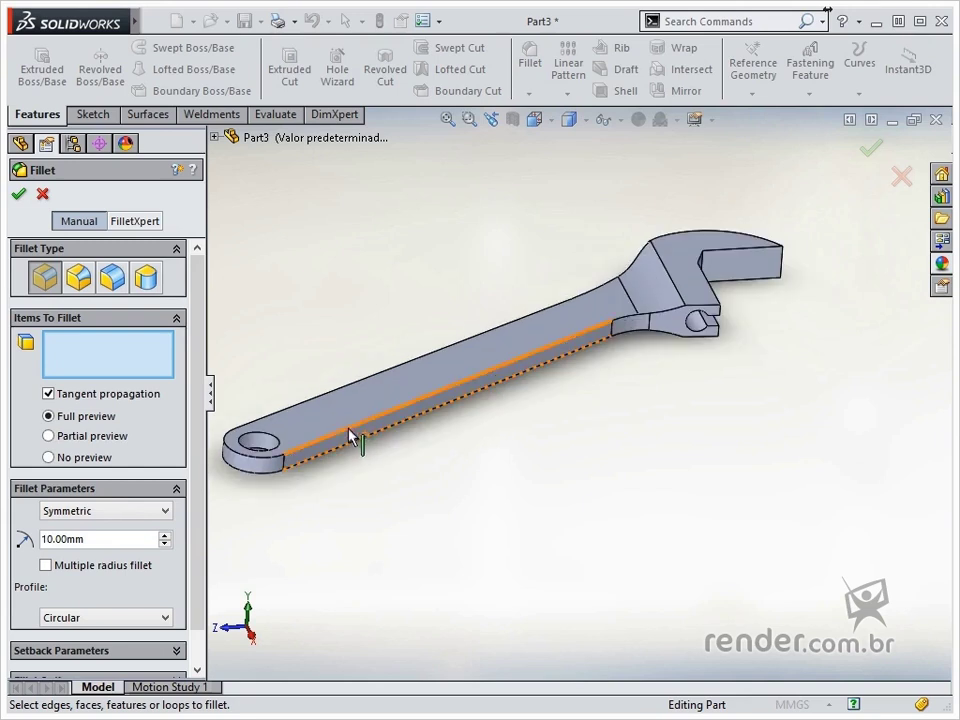
text(2)
key(Return)
click(364, 418)
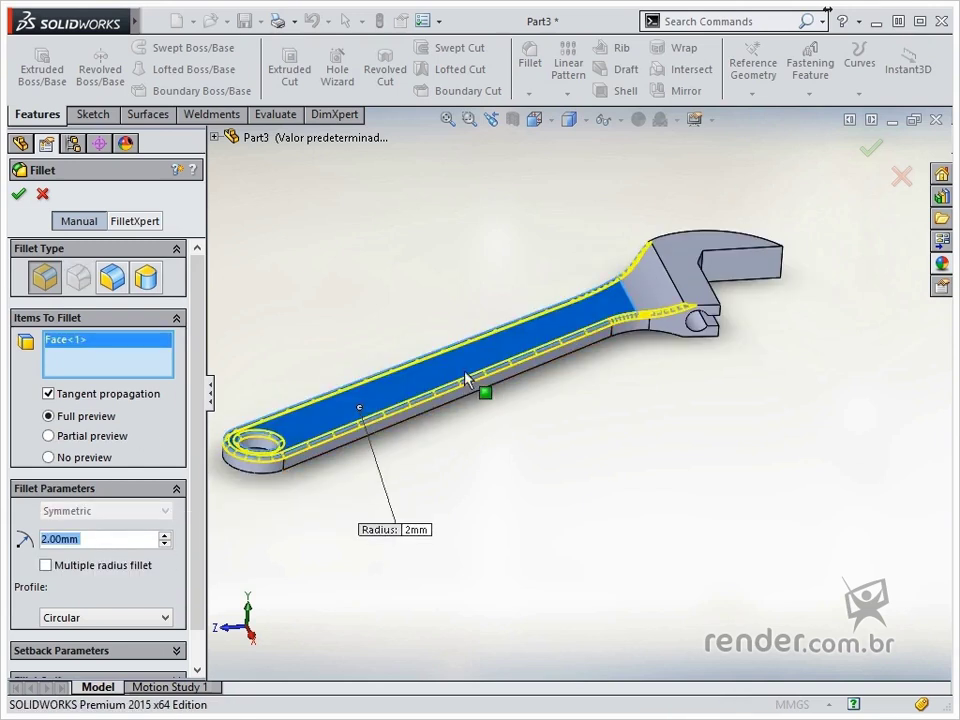
middle_drag(463, 388, 476, 206)
click(506, 354)
middle_drag(628, 394, 671, 527)
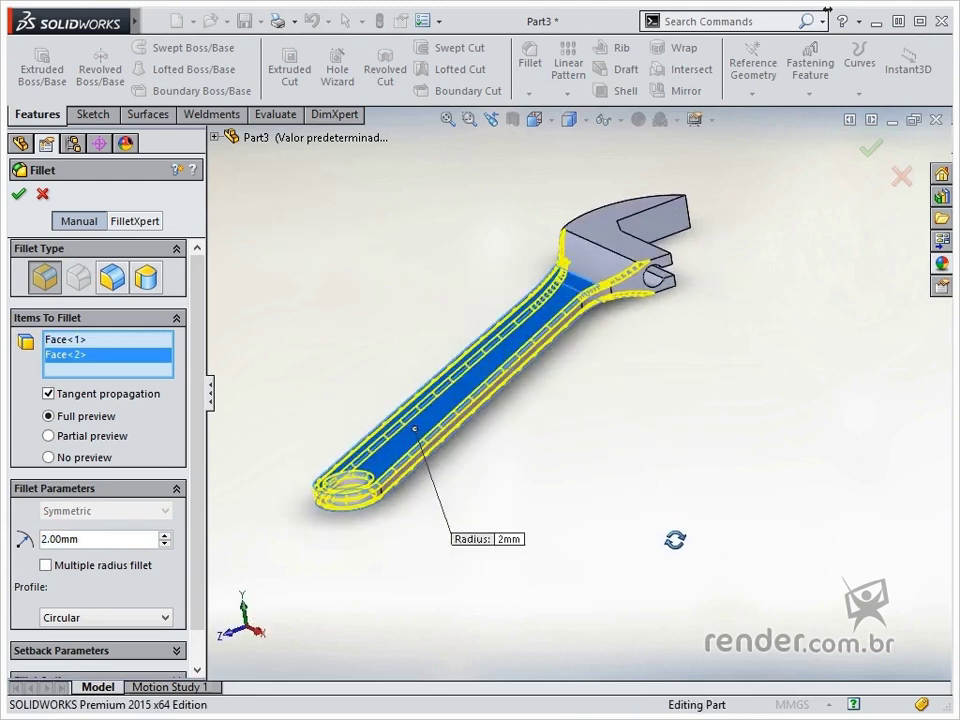
Step: Add the outer edges of the wrench head and jaw to the fillet and apply it
scroll(662, 216, down, 5)
click(557, 452)
click(594, 551)
click(330, 287)
middle_drag(328, 326, 347, 397)
click(566, 418)
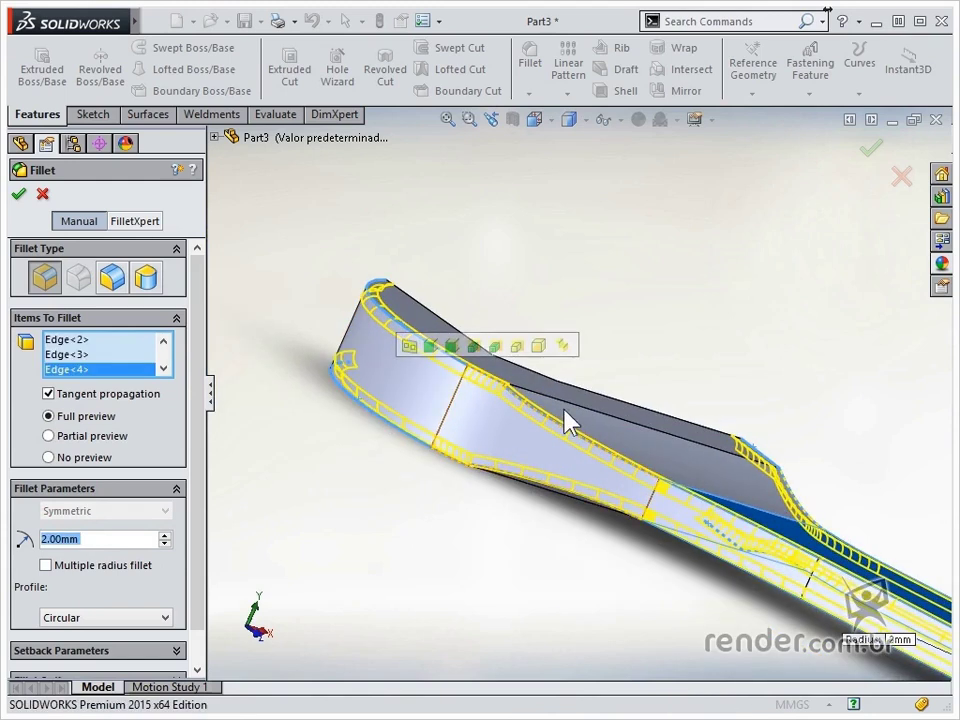
click(870, 149)
Step: Start a sketch on the end face of the keyhole cut and convert its circular edge
middle_drag(662, 462, 724, 478)
click(790, 515)
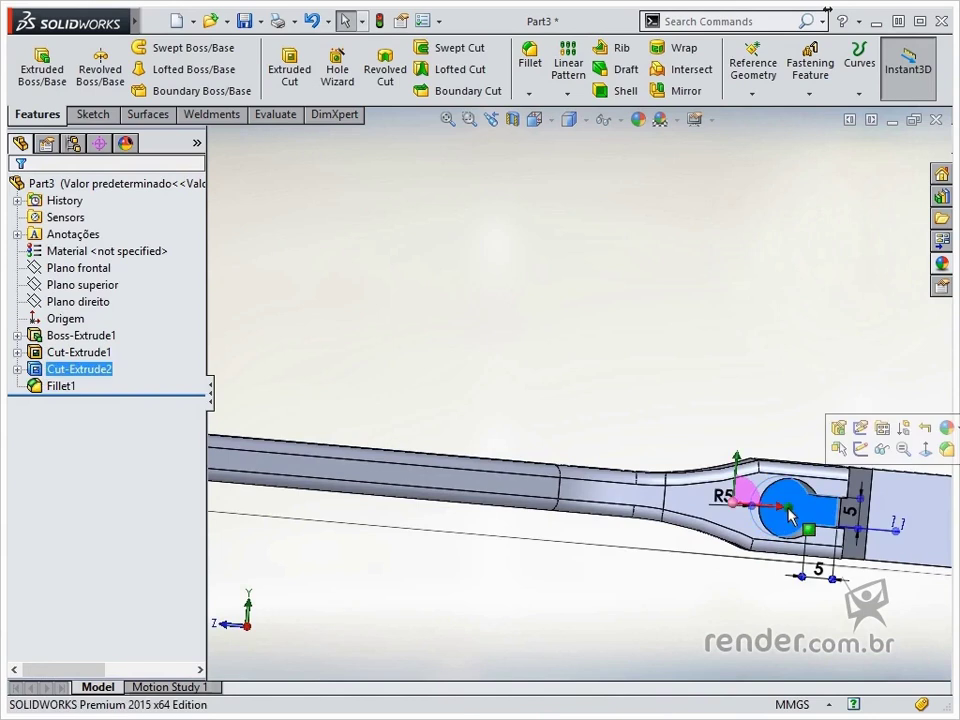
click(861, 452)
scroll(785, 400, down, 5)
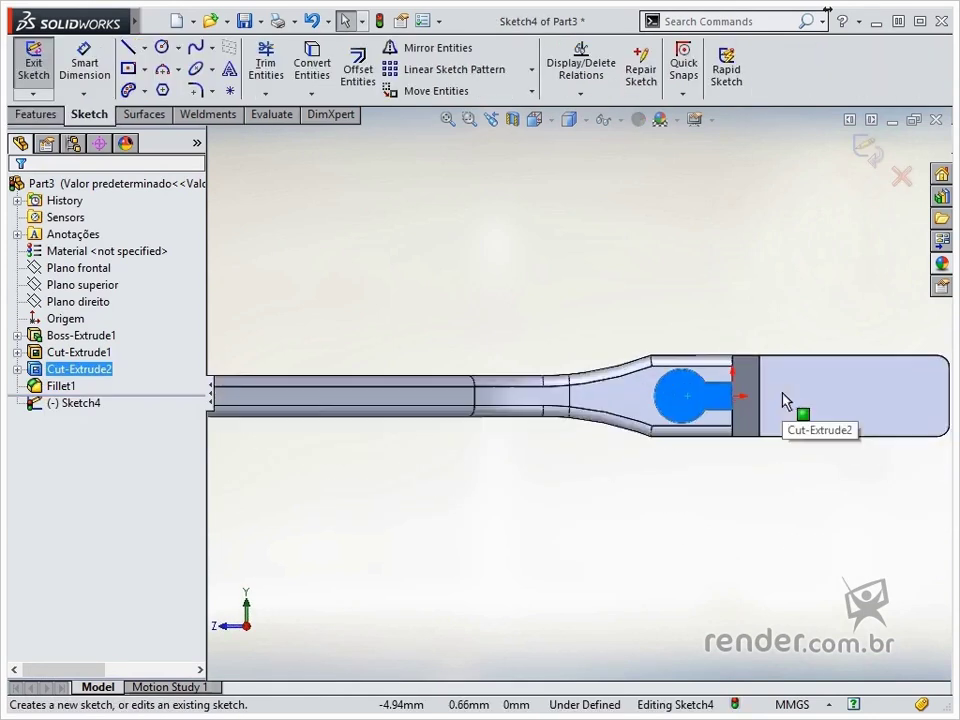
click(603, 348)
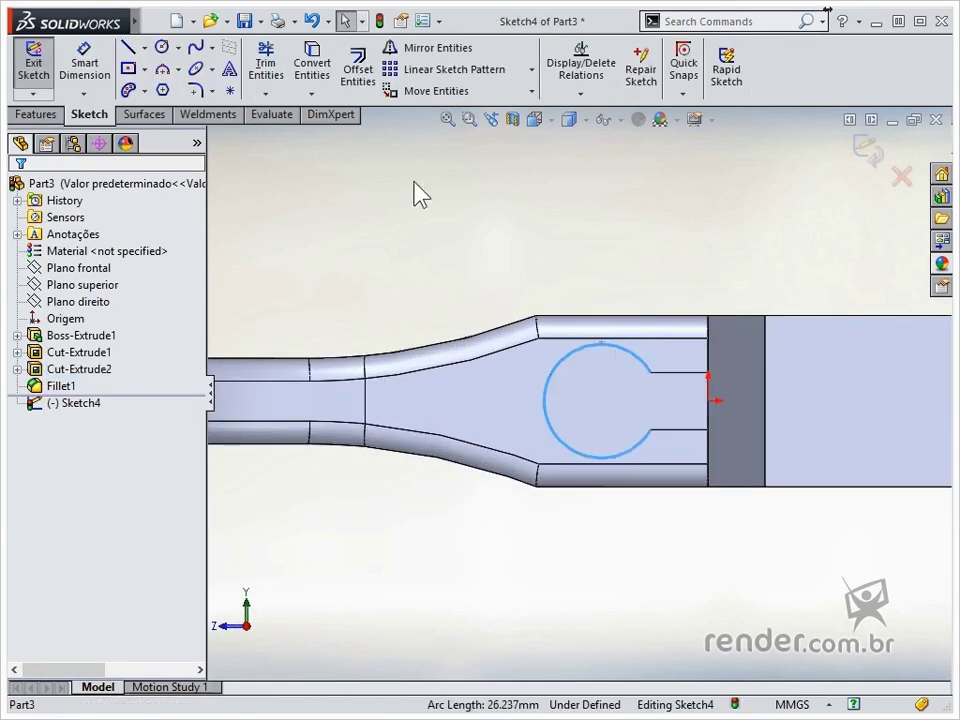
click(322, 68)
Step: Extend the converted arc into a full circle by joining its endpoints, and finish the sketch
drag(651, 429, 652, 373)
click(714, 254)
click(870, 158)
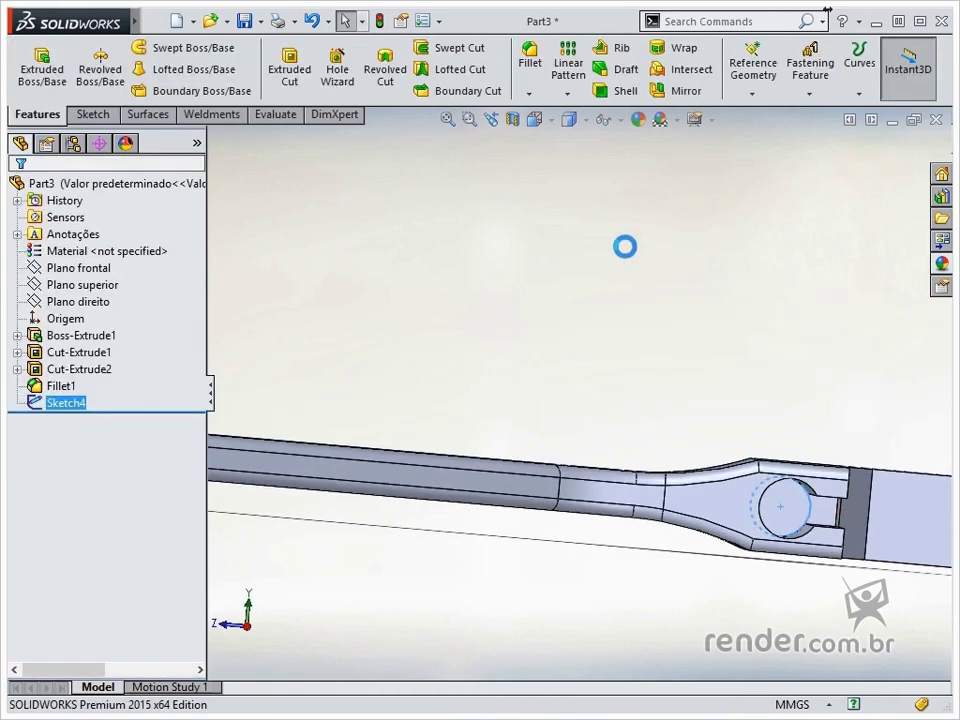
Step: Cut the circle sketched on the keyhole's end face through the whole head with an Extruded Cut set to Through All
click(289, 70)
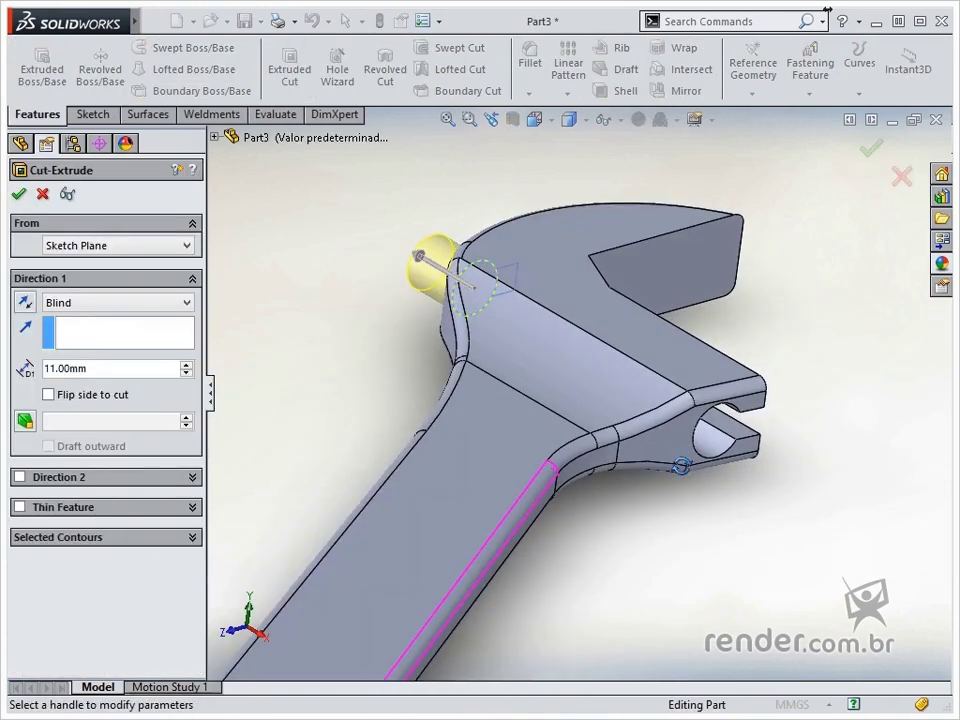
click(84, 303)
click(76, 329)
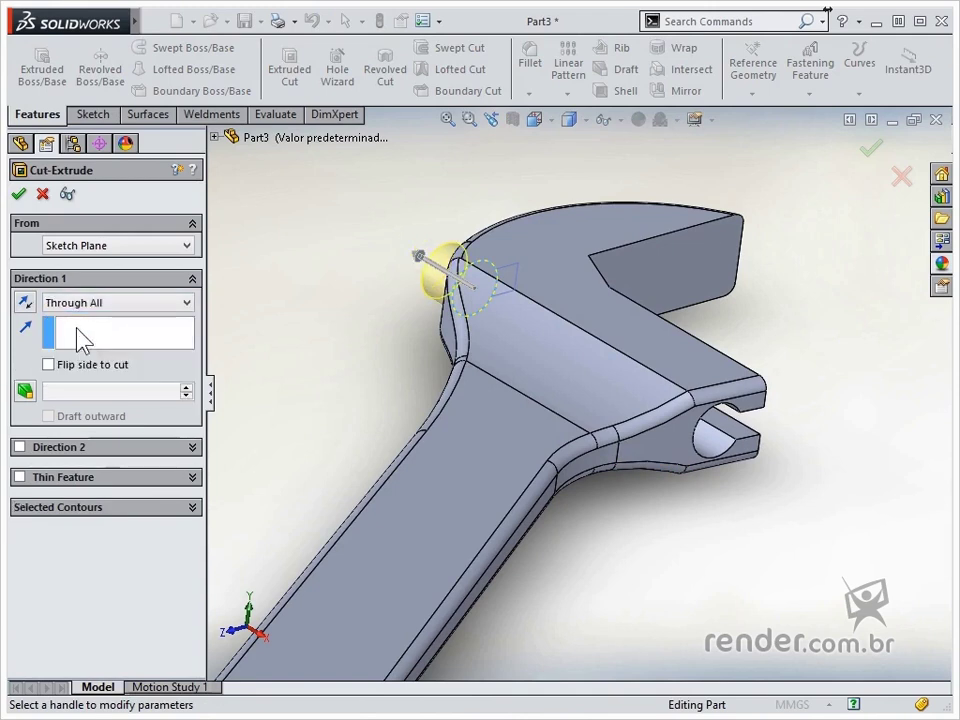
click(17, 195)
Step: Sketch a closed five-line profile on Plano superior at the fixed jaw's root, with a horizontal upper line about 31 mm long
click(118, 285)
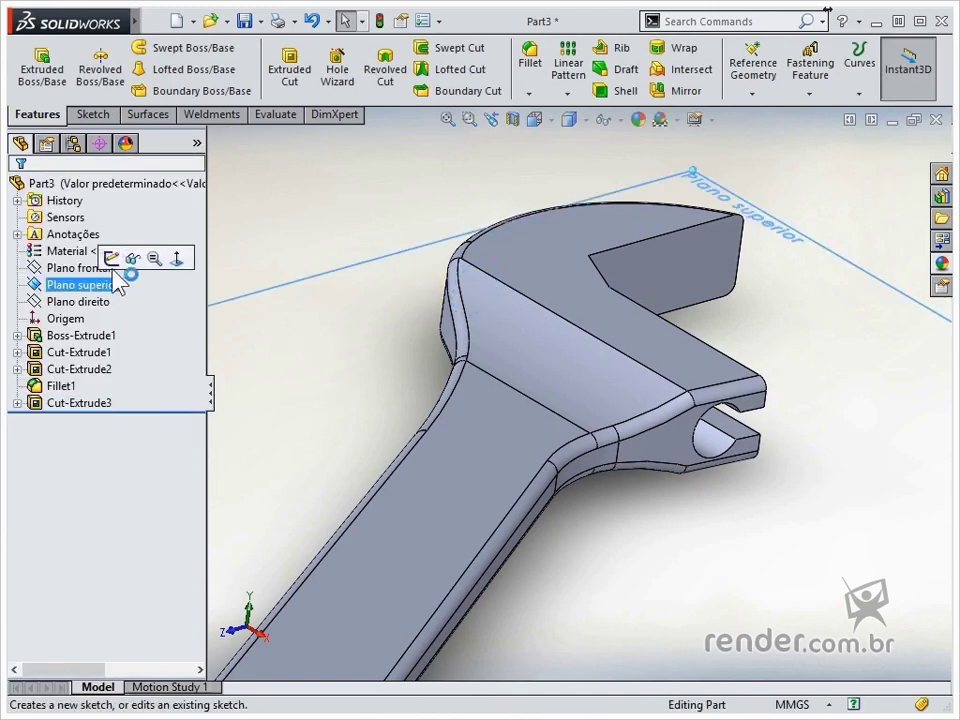
click(107, 256)
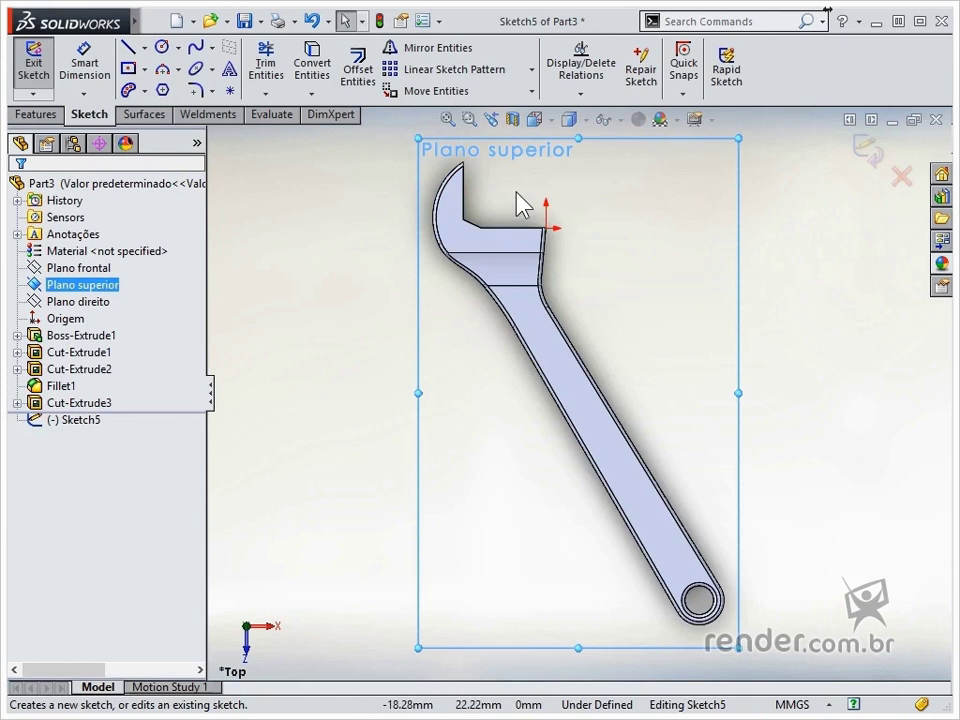
scroll(378, 226, down, 5)
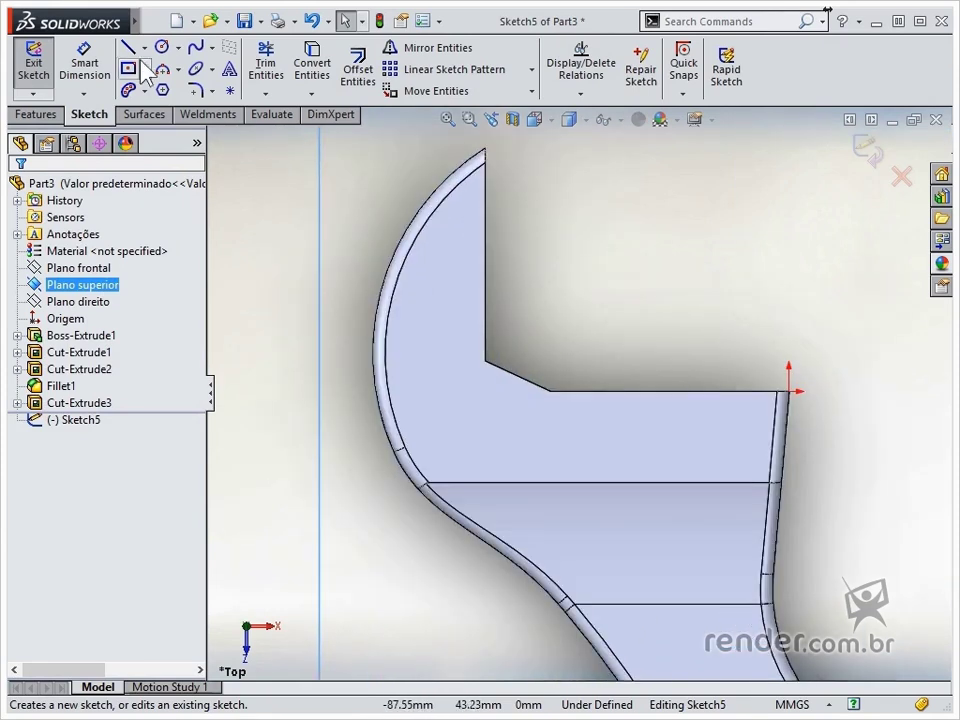
click(128, 47)
click(485, 340)
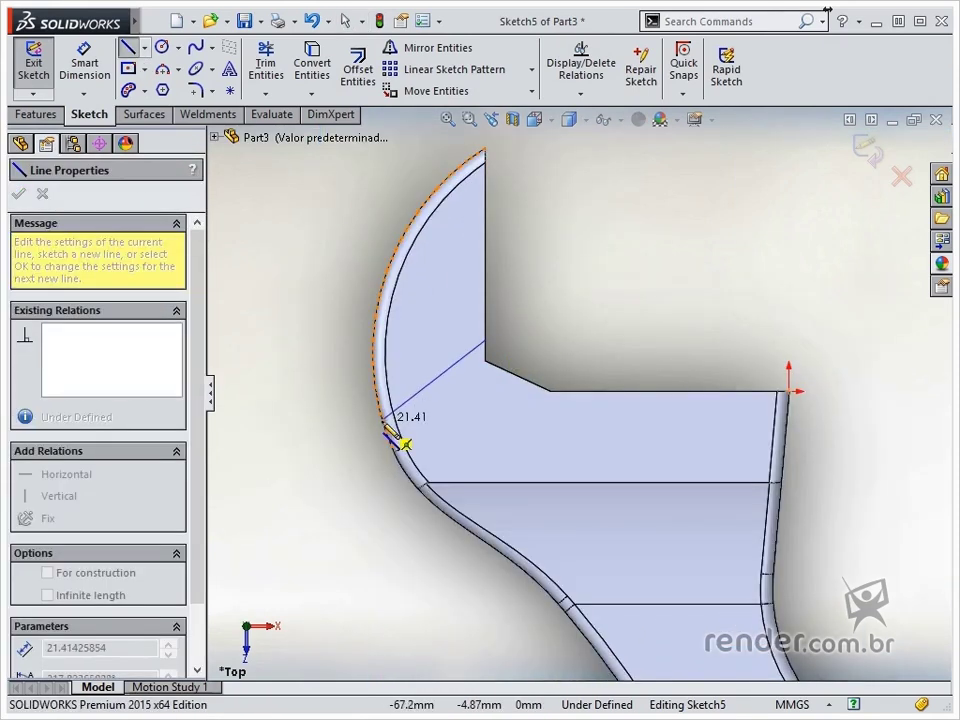
click(383, 530)
click(673, 530)
click(673, 340)
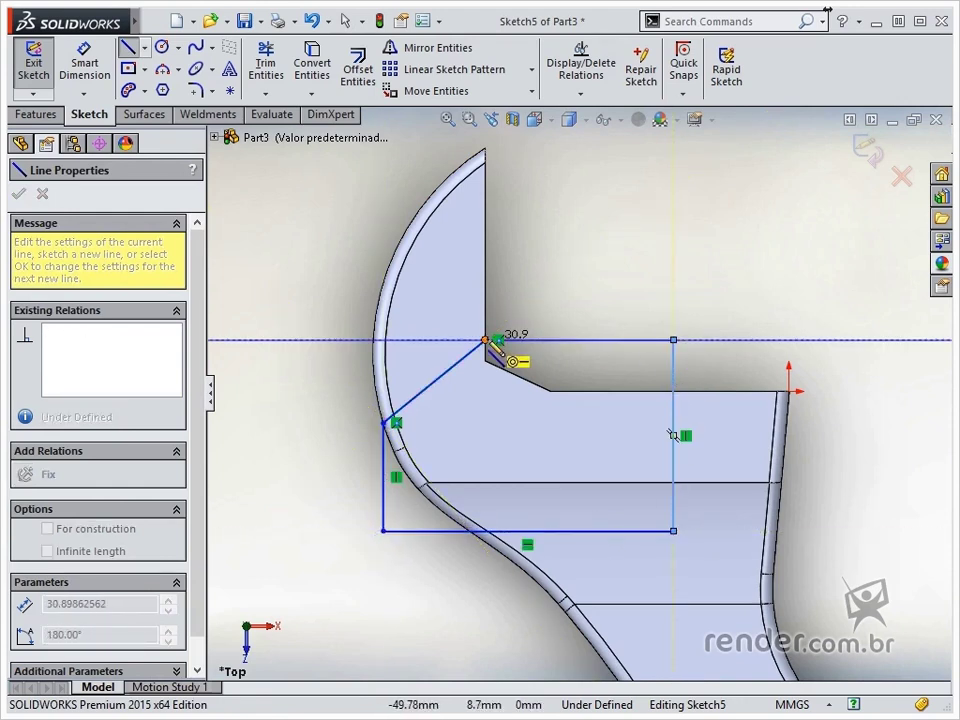
click(485, 340)
Step: Dimension the vertical distance between the profile's upper starting corner and the jaw's inner corner as 0.25 mm
right_drag(579, 240, 579, 208)
click(487, 341)
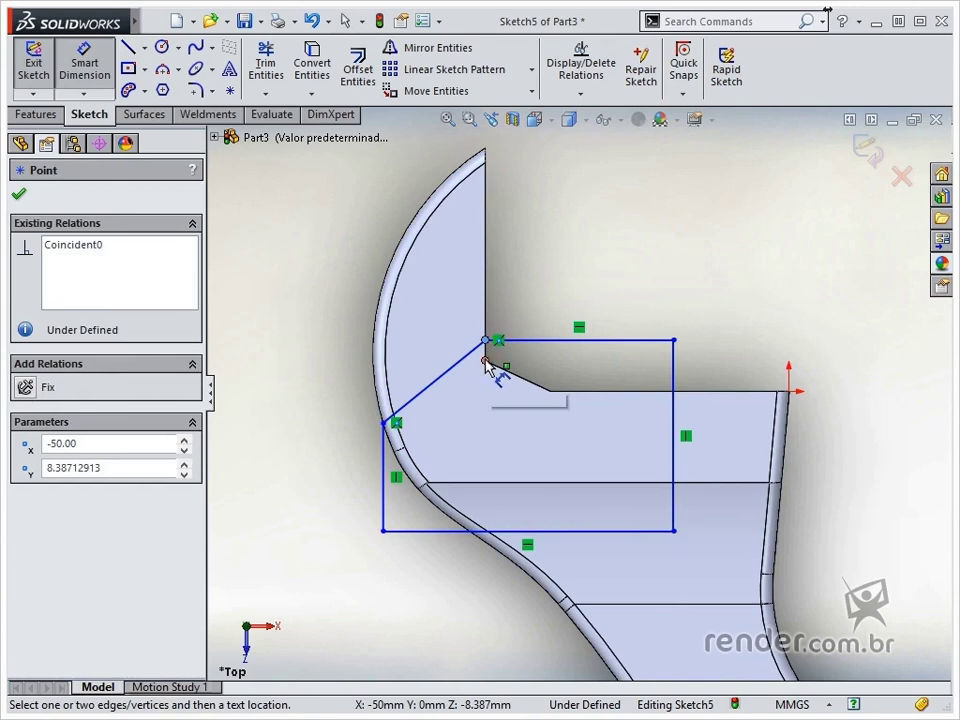
click(486, 361)
click(437, 302)
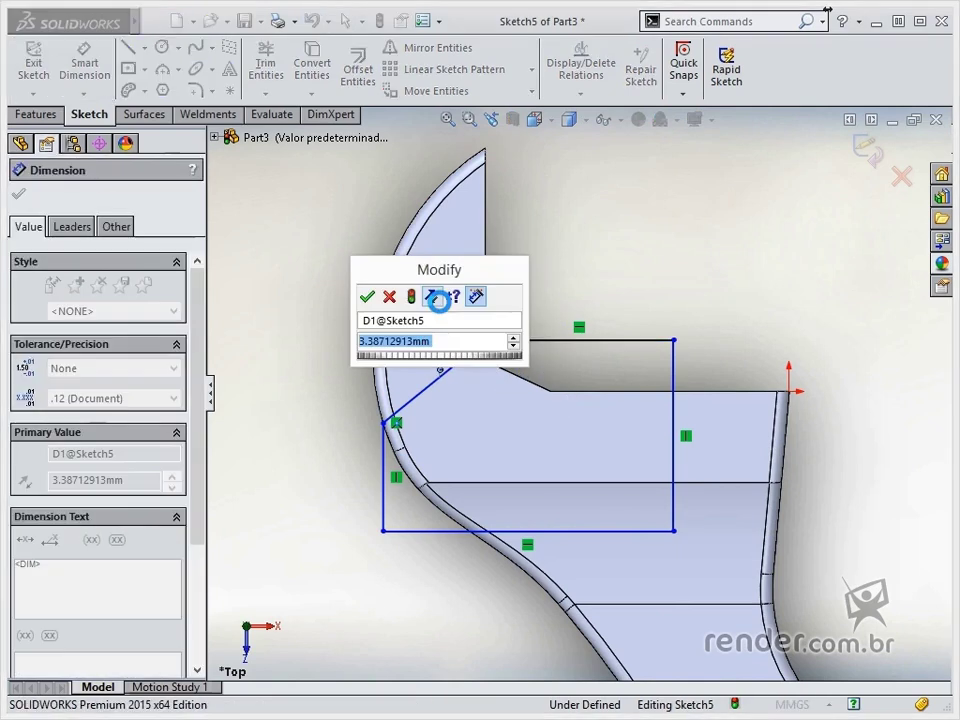
text(0.25)
key(Return)
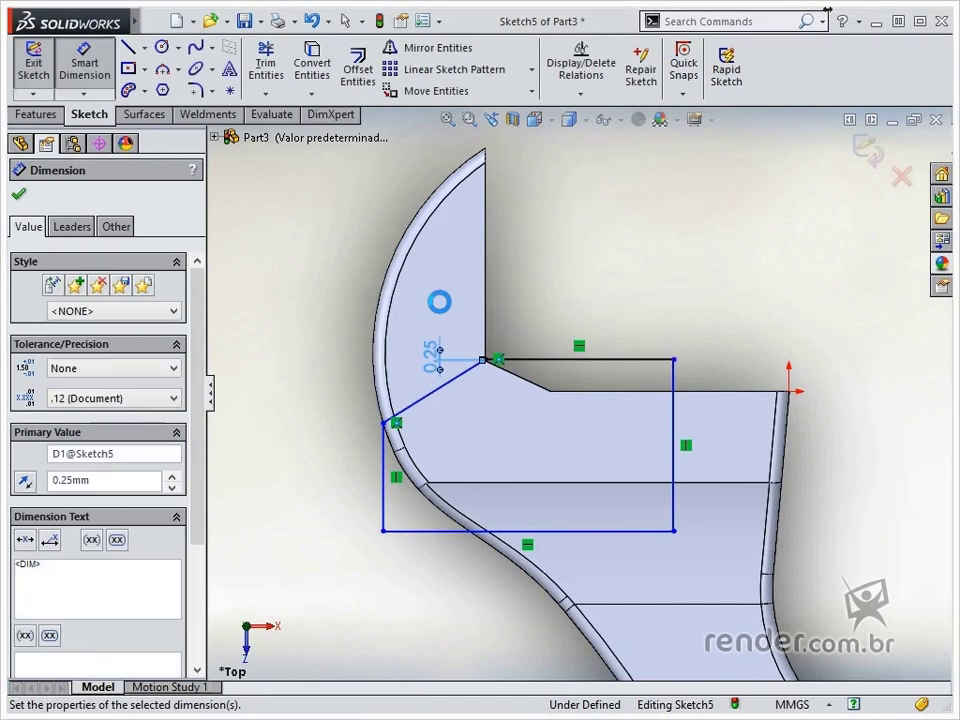
Step: Set the profile's upper horizontal line and its vertical line nearest the origin to 15 mm each
click(590, 361)
click(581, 292)
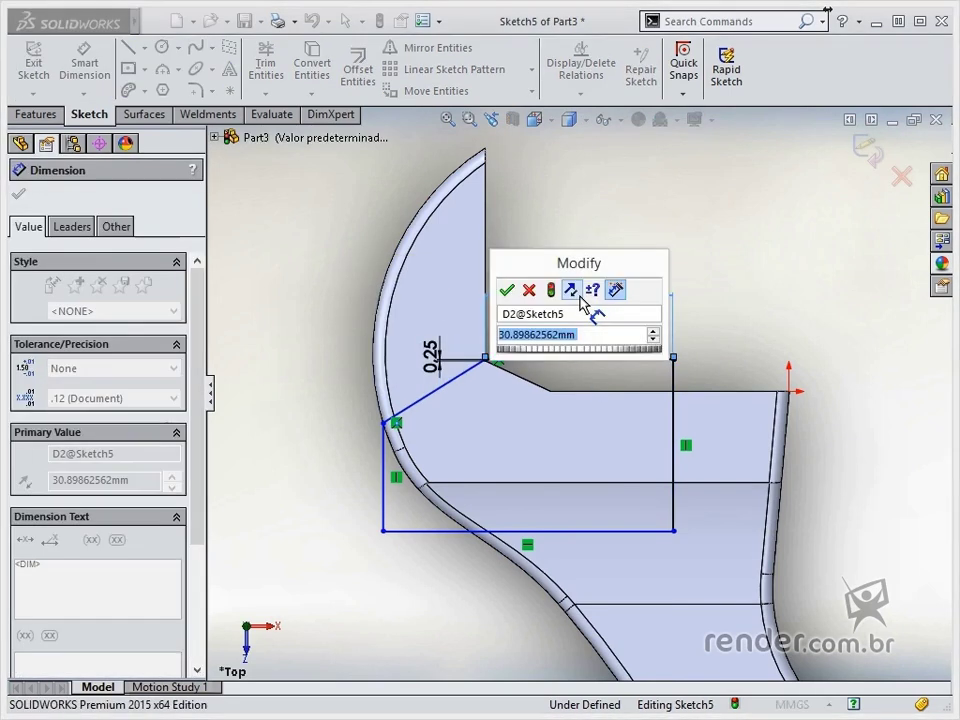
text(15)
key(Return)
click(577, 470)
click(680, 456)
text(15)
key(Return)
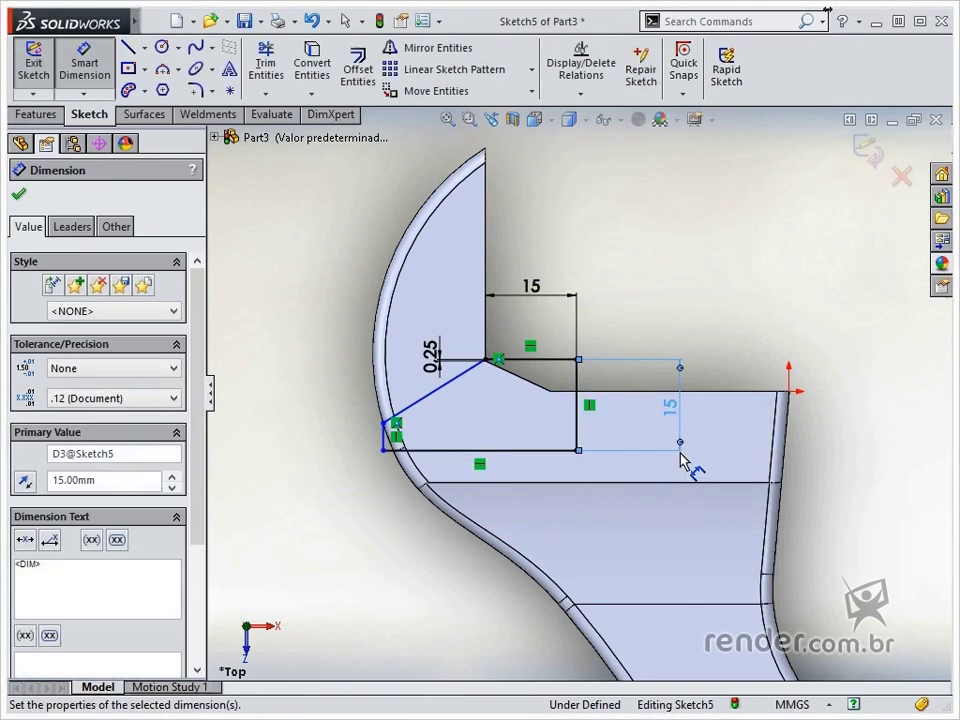
Step: Set the angle between the profile's slanted line and the head's straight edge to 25°, and finish the sketch
click(445, 403)
click(610, 392)
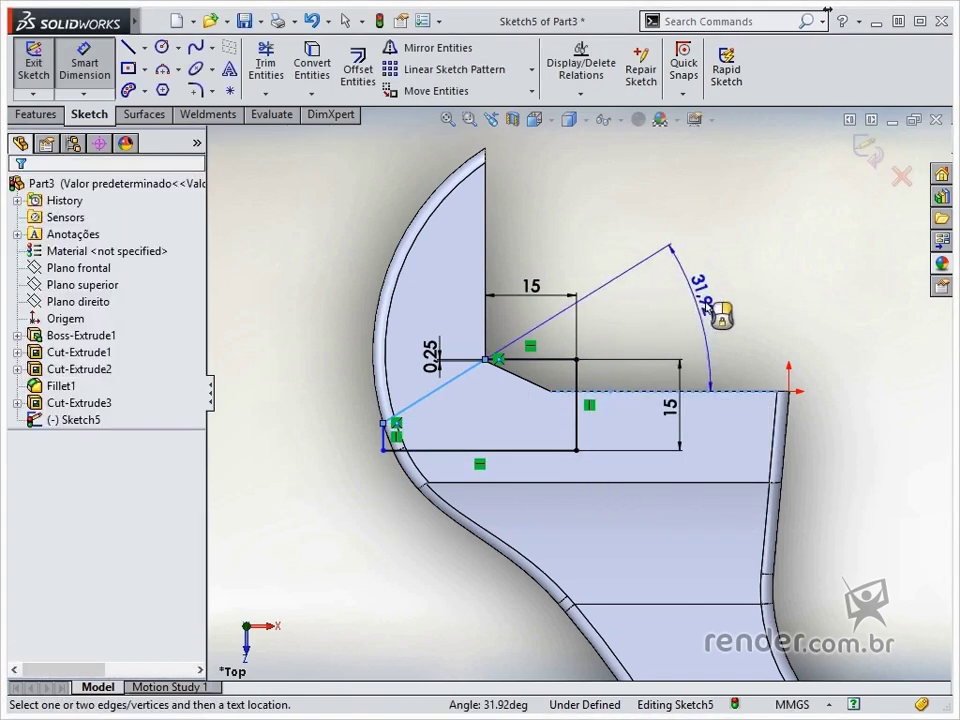
click(725, 308)
text(25)
key(Return)
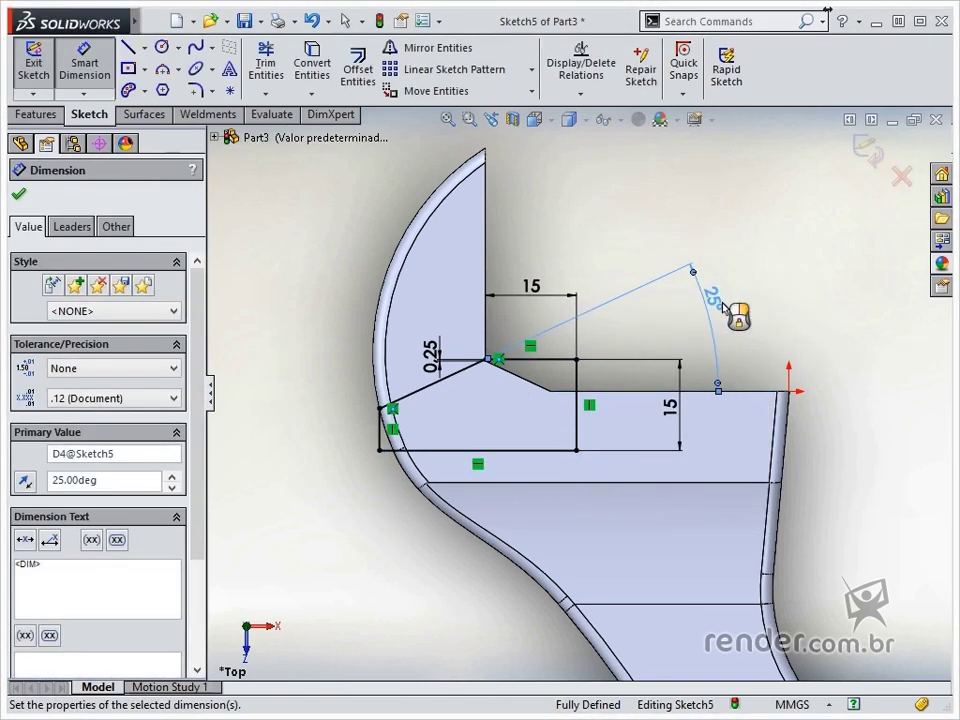
click(867, 150)
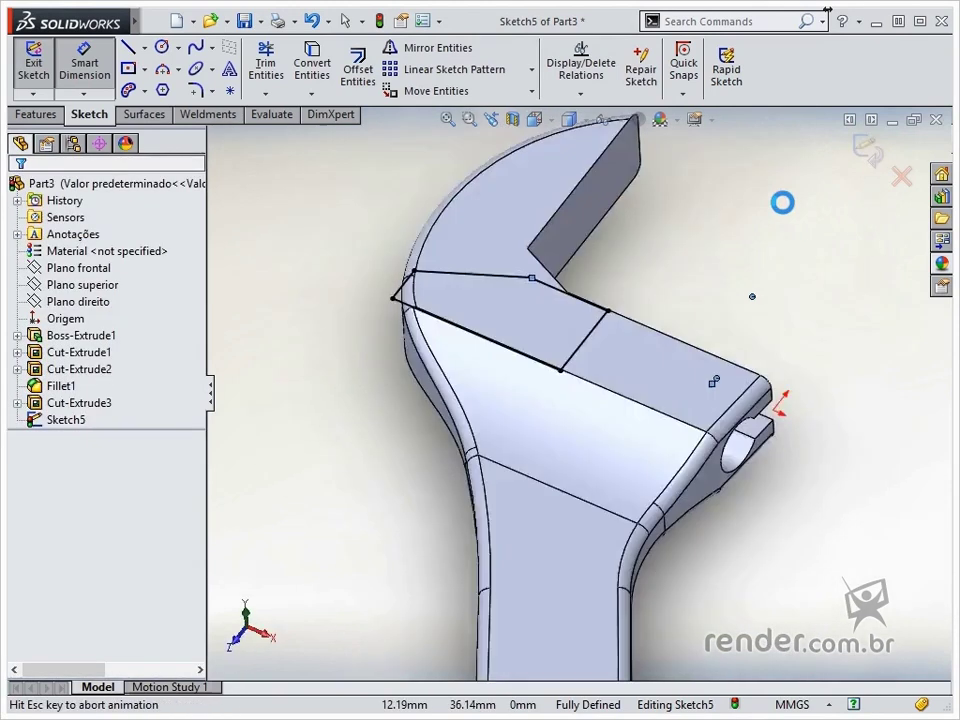
Step: Cut the five-line profile 5 mm deep with an Extruded Cut set to Mid Plane
click(295, 80)
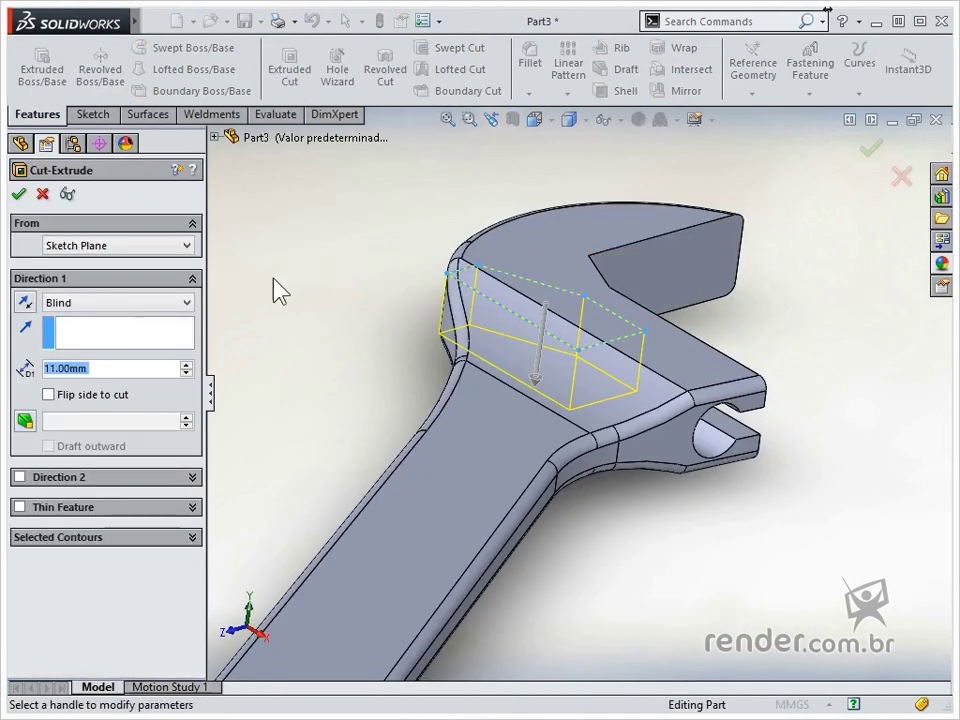
click(118, 302)
click(88, 416)
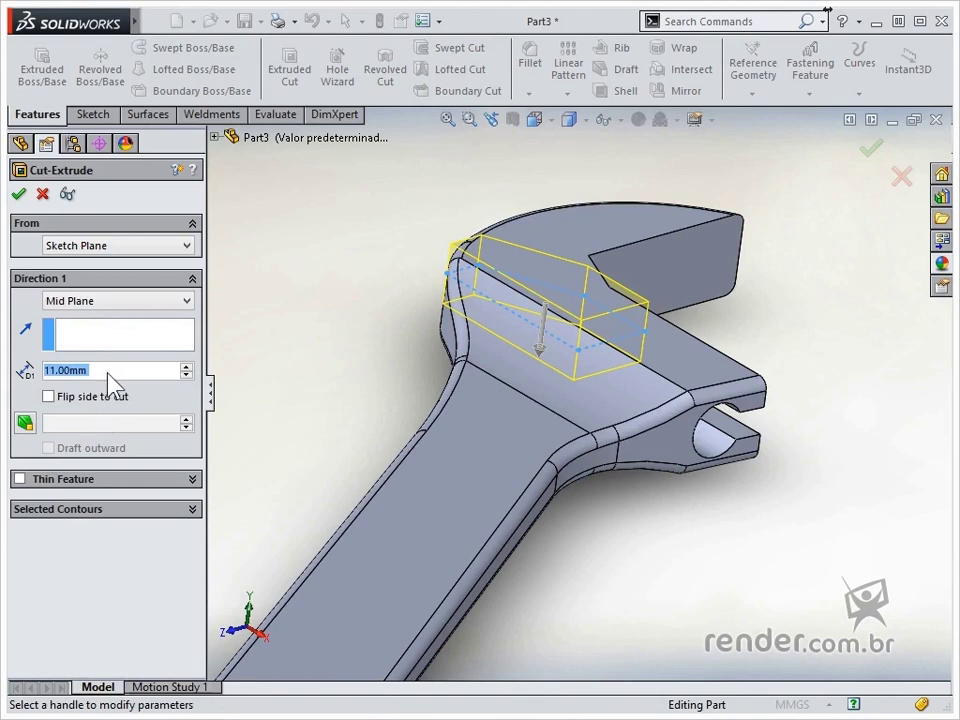
text(5)
key(Return)
click(268, 355)
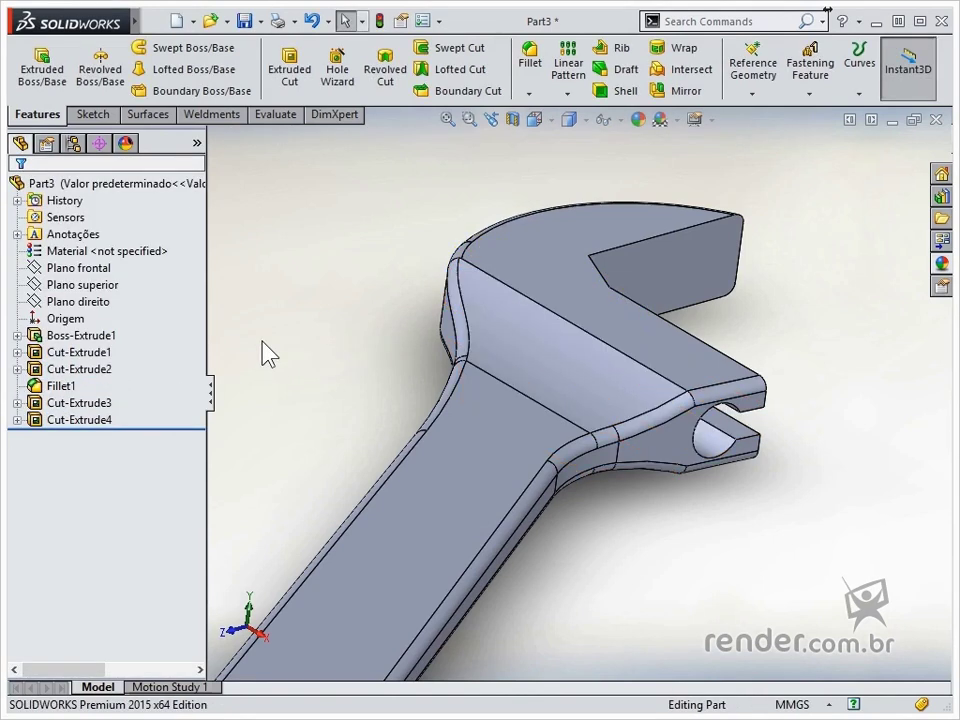
Step: Start a sketch on Plano direito and draw a small circle on the head between the handle and the keyhole
click(70, 301)
click(101, 270)
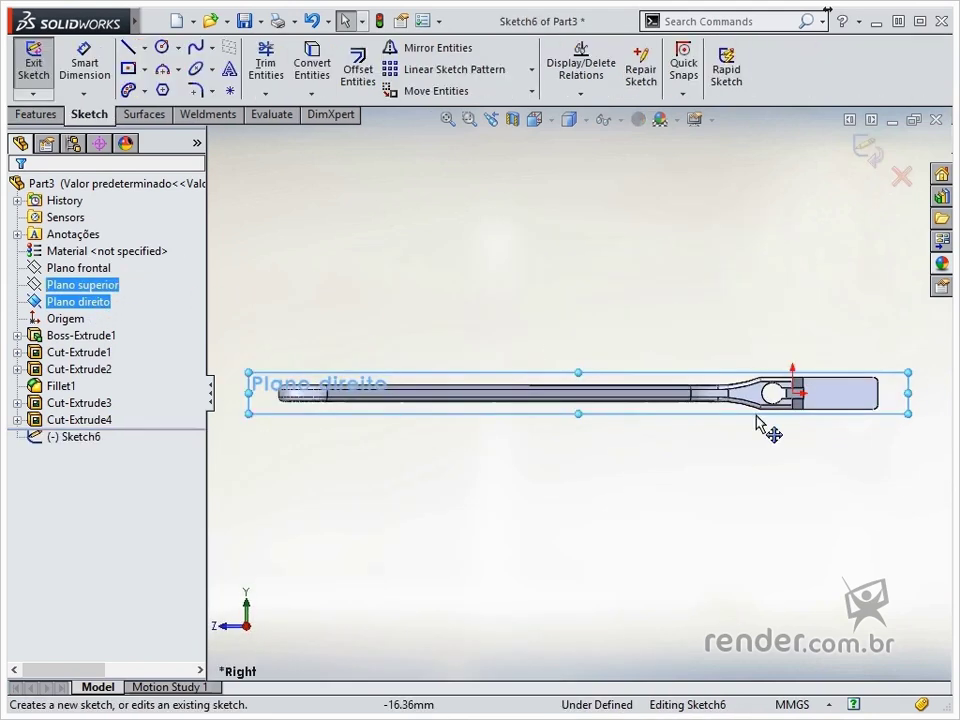
scroll(697, 403, down, 5)
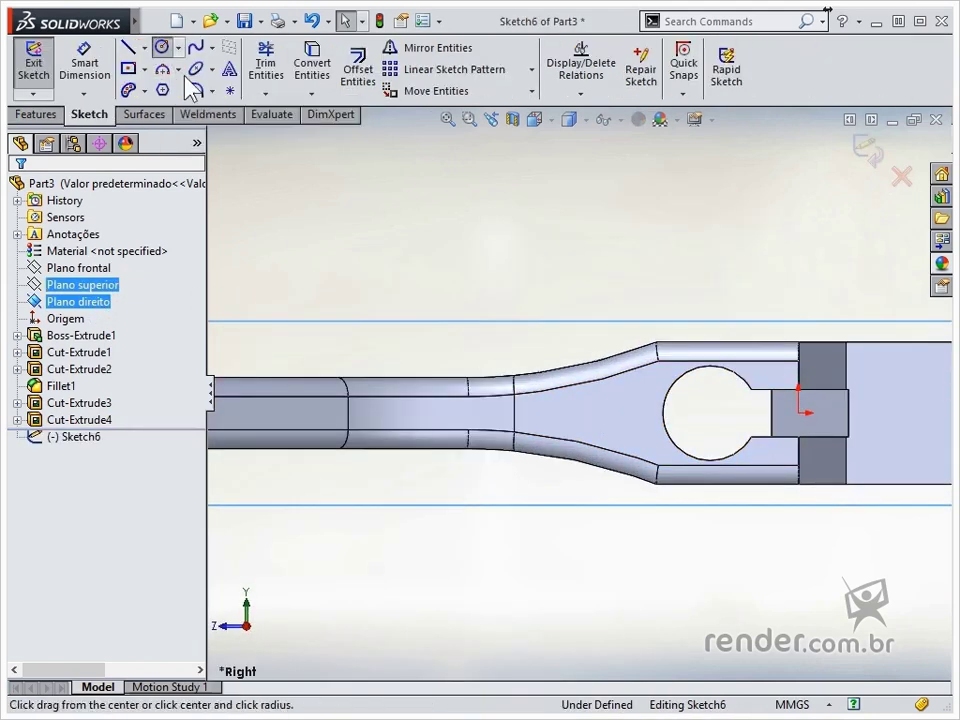
click(162, 55)
click(618, 412)
click(629, 423)
Step: Set the small circle's diameter to 3 mm
right_drag(577, 545, 579, 465)
click(606, 420)
click(544, 518)
text(3)
key(Return)
Step: Set the horizontal distance between the small circle's centre and the keyhole arc's centre to 10 mm
click(632, 418)
click(671, 450)
click(684, 561)
text(1)
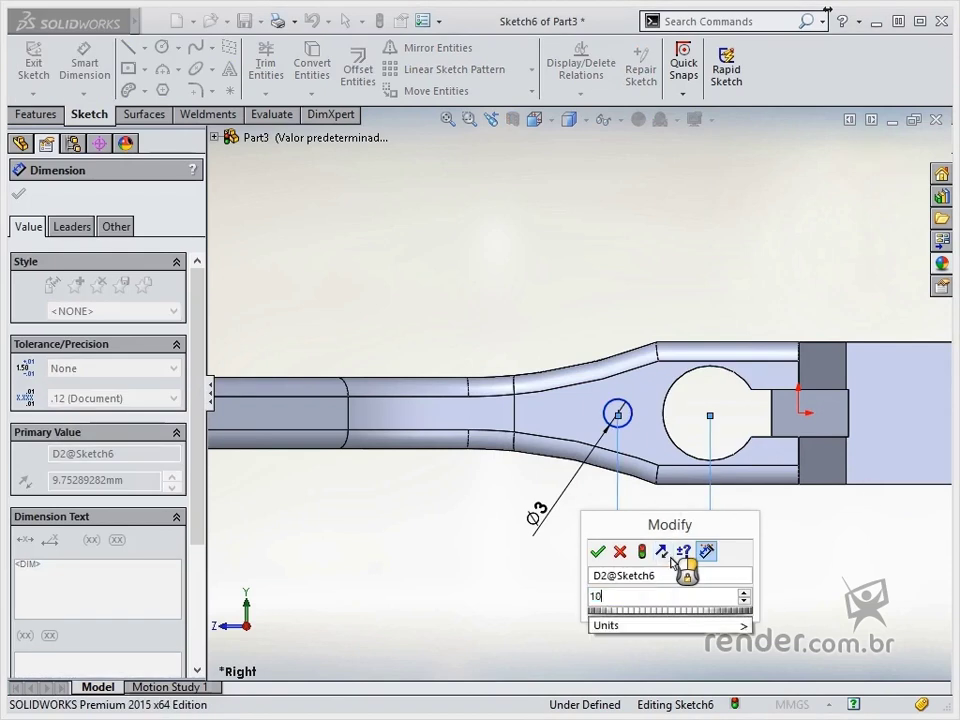
text(0)
key(Return)
key(Escape)
Step: Align the small circle's centre horizontally with the origin and finish the sketch
click(617, 414)
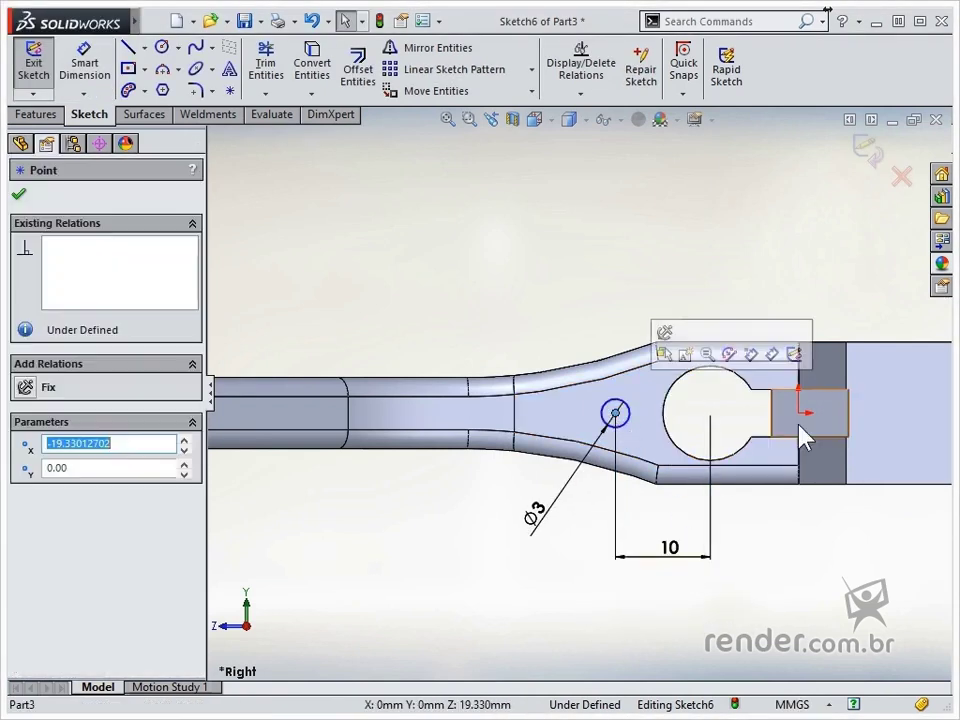
ctrl+click(802, 418)
click(853, 336)
click(665, 265)
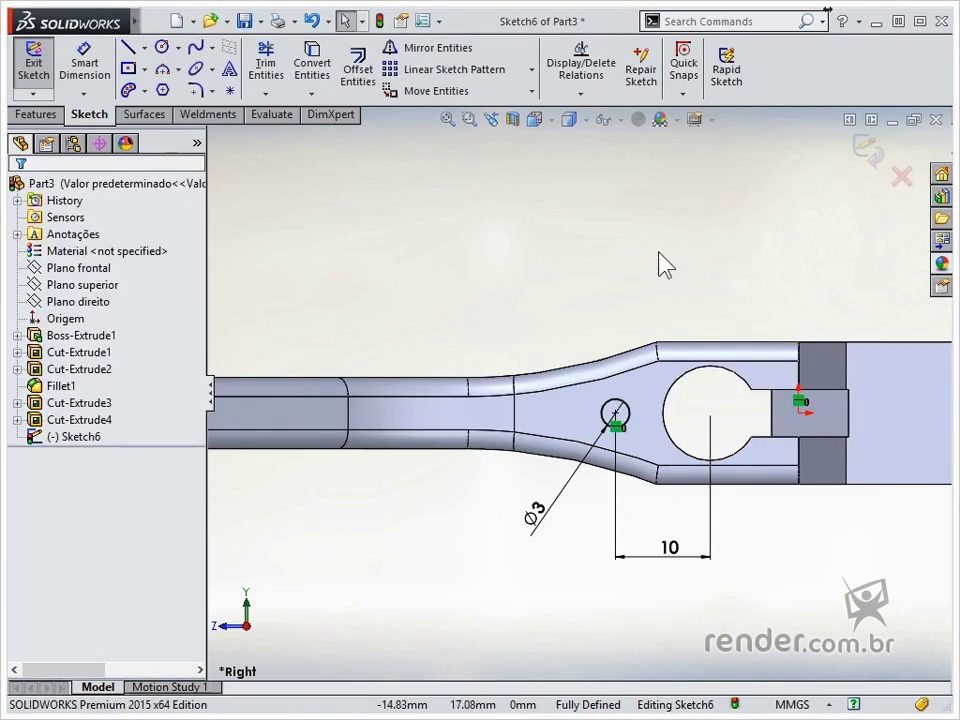
click(858, 158)
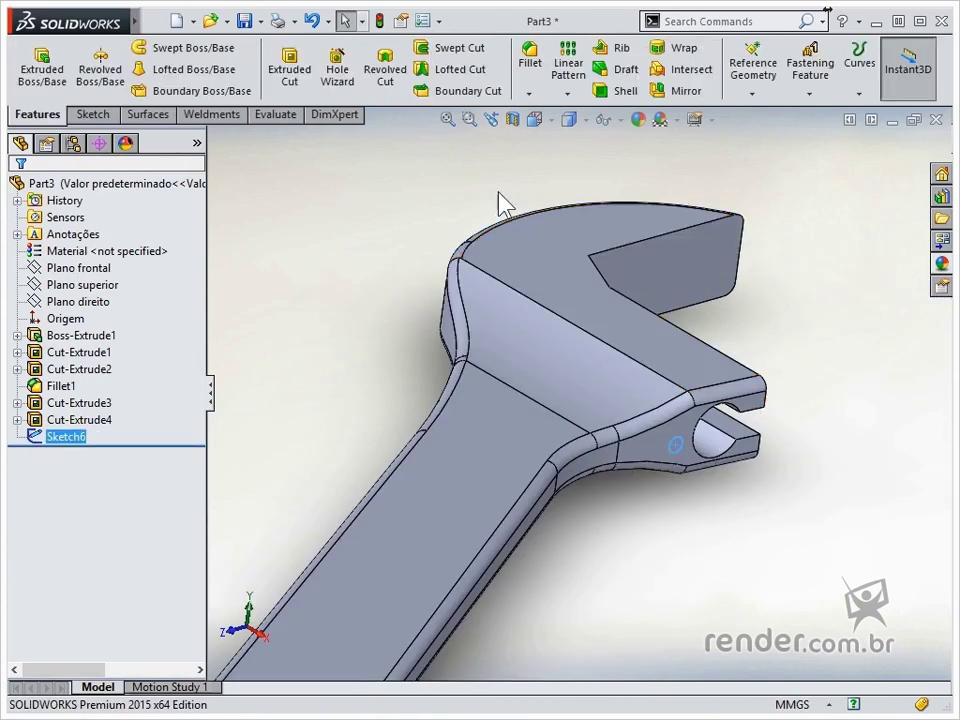
Step: Cut the 3 mm circle with an Extruded Cut set to Up To Surface, ending at the fixed jaw's inner face
click(289, 68)
click(115, 302)
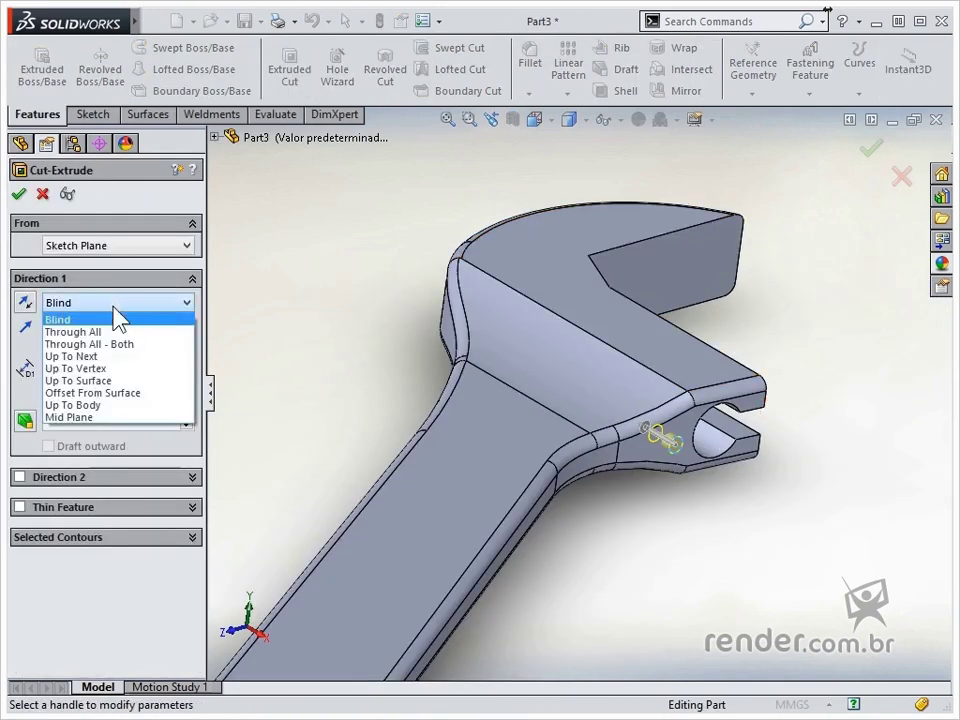
click(116, 381)
click(665, 271)
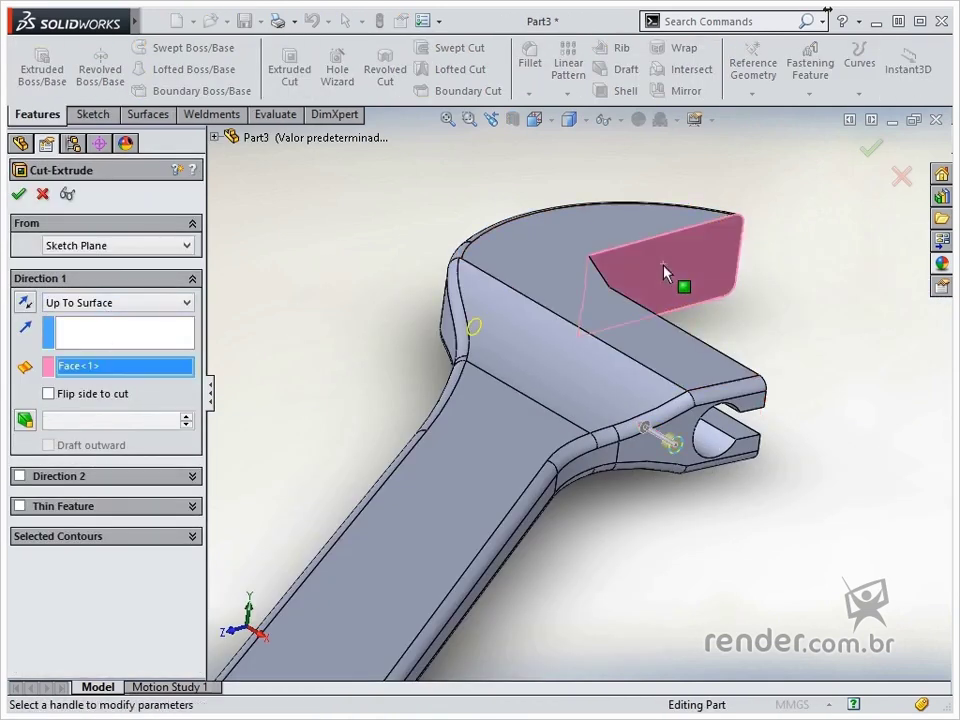
click(19, 194)
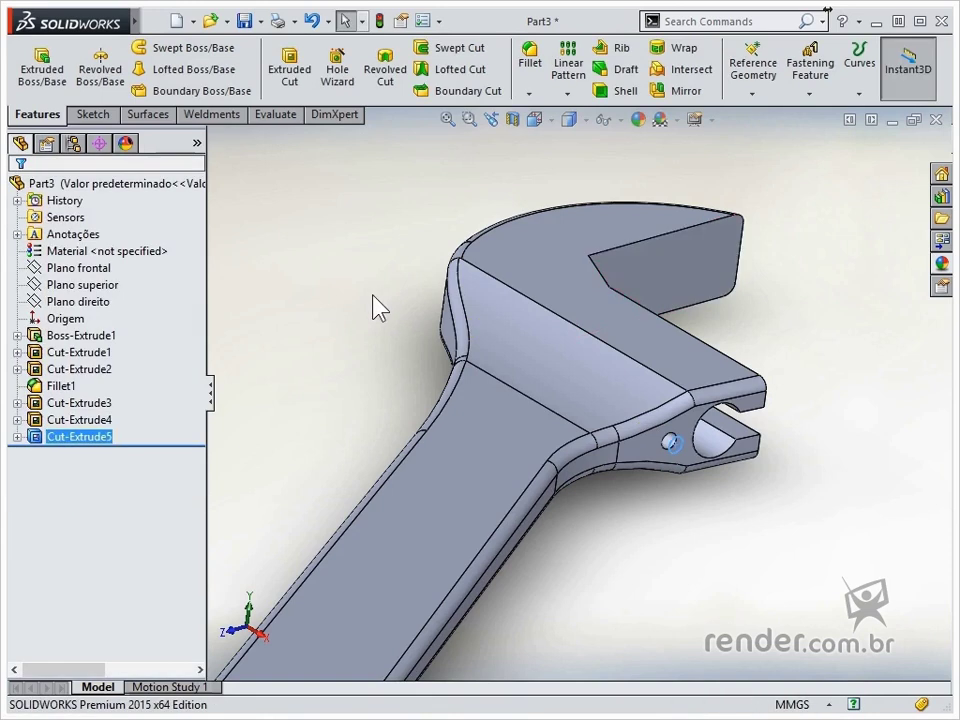
Step: Start a sketch on the head's flat broad face and draw a centre rectangle about 29 mm wide
click(630, 338)
click(695, 279)
scroll(540, 280, down, 5)
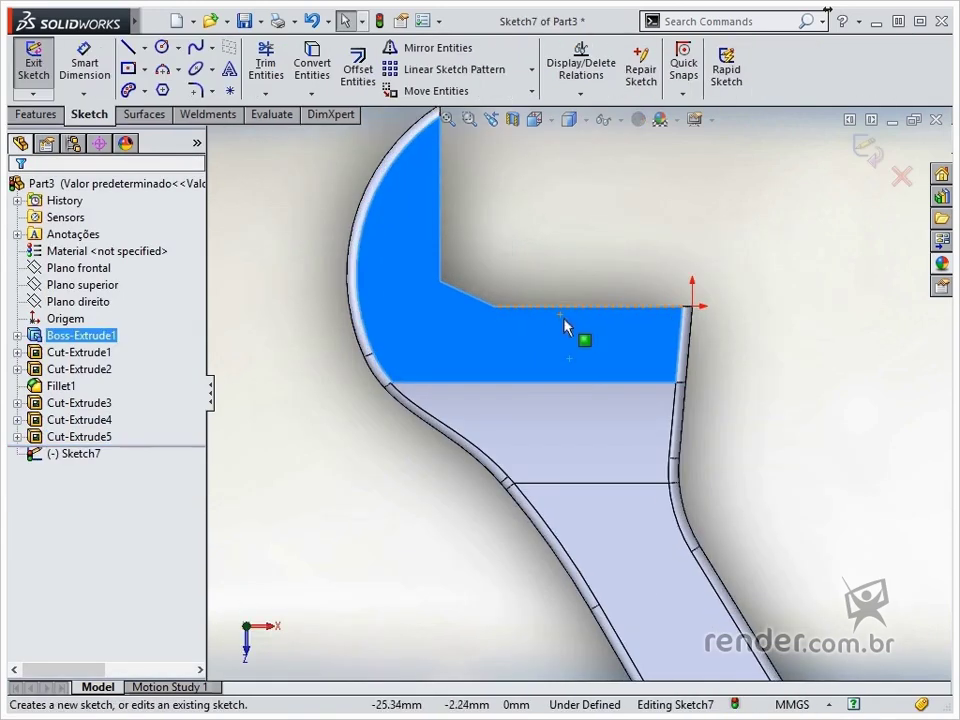
click(131, 69)
click(584, 366)
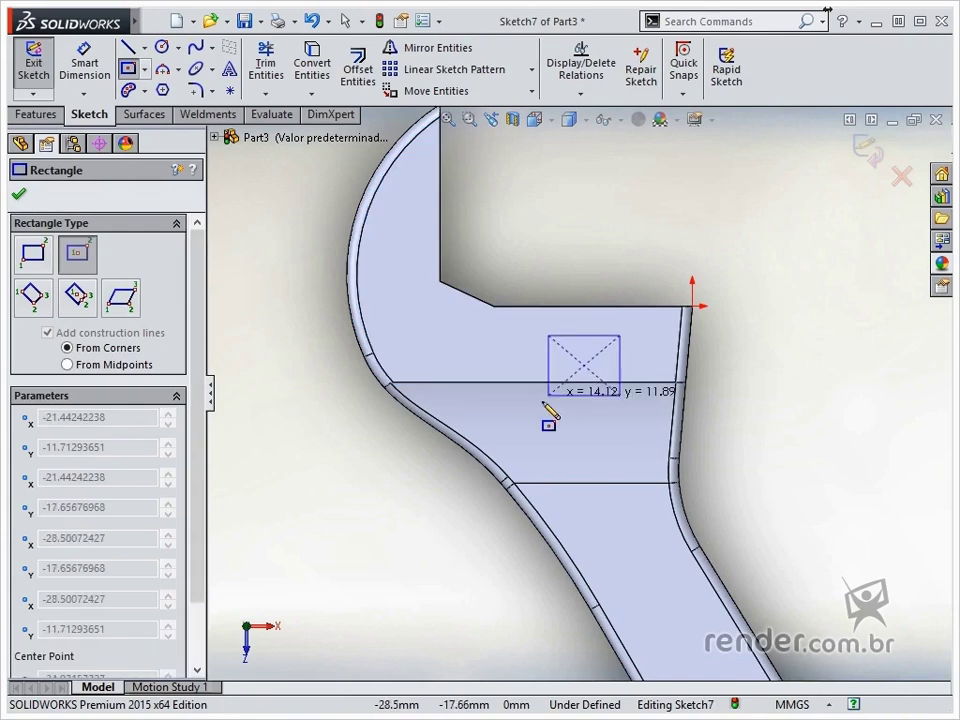
click(513, 410)
Step: Set the horizontal distance from the rectangle's centre to the origin to 20 mm
right_drag(814, 386, 789, 313)
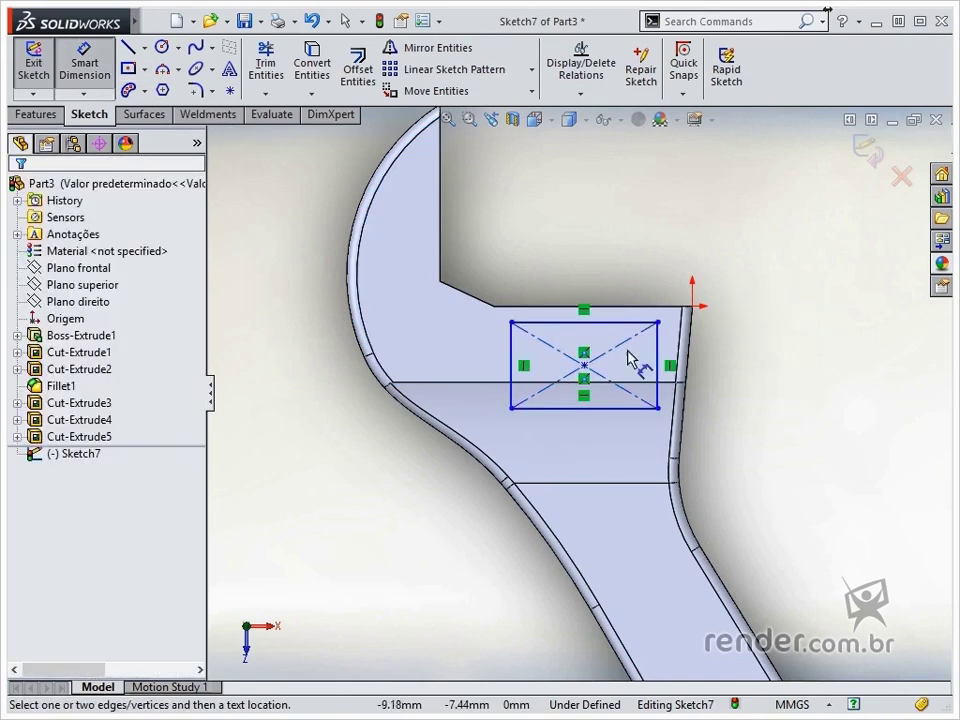
click(585, 366)
click(692, 305)
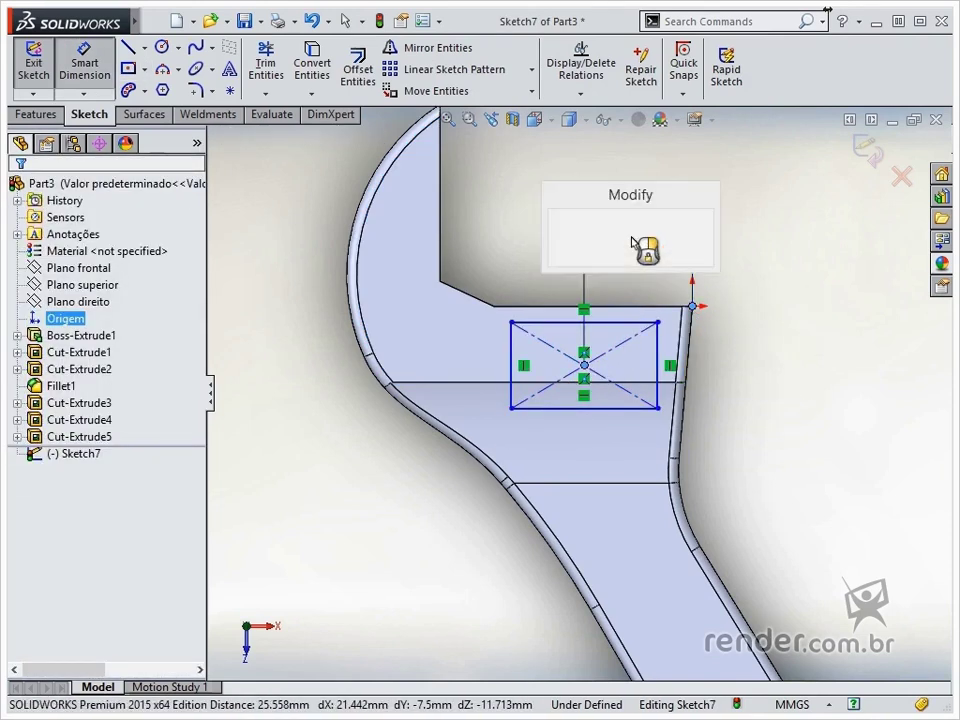
click(632, 240)
text(20)
key(Return)
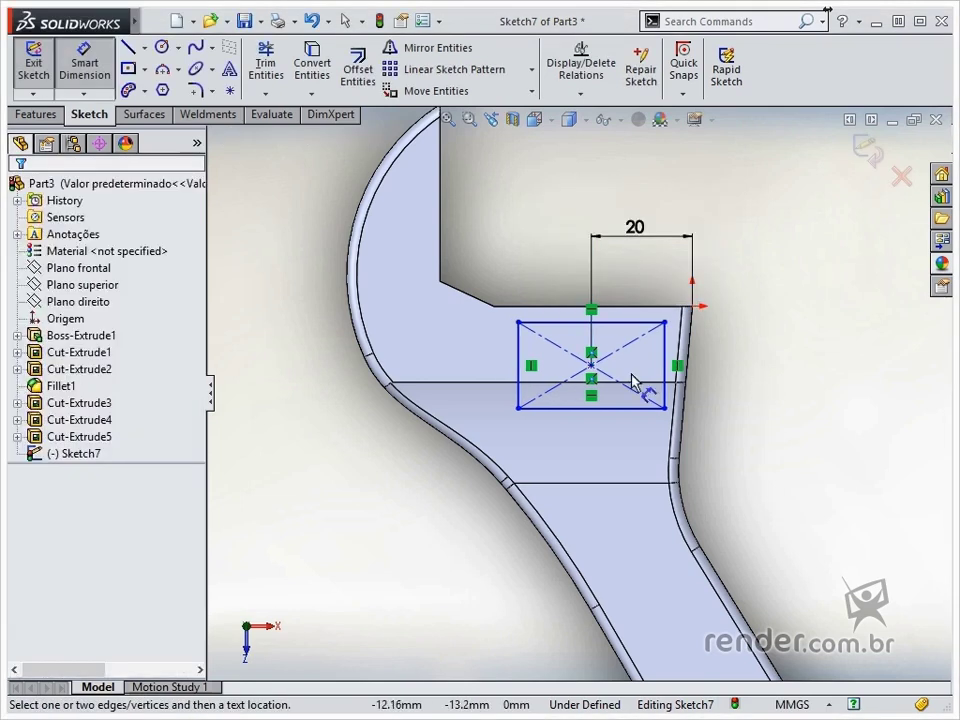
Step: Set the vertical distance from the rectangle's centre to the origin to 19.3 mm
click(591, 365)
click(693, 307)
click(754, 338)
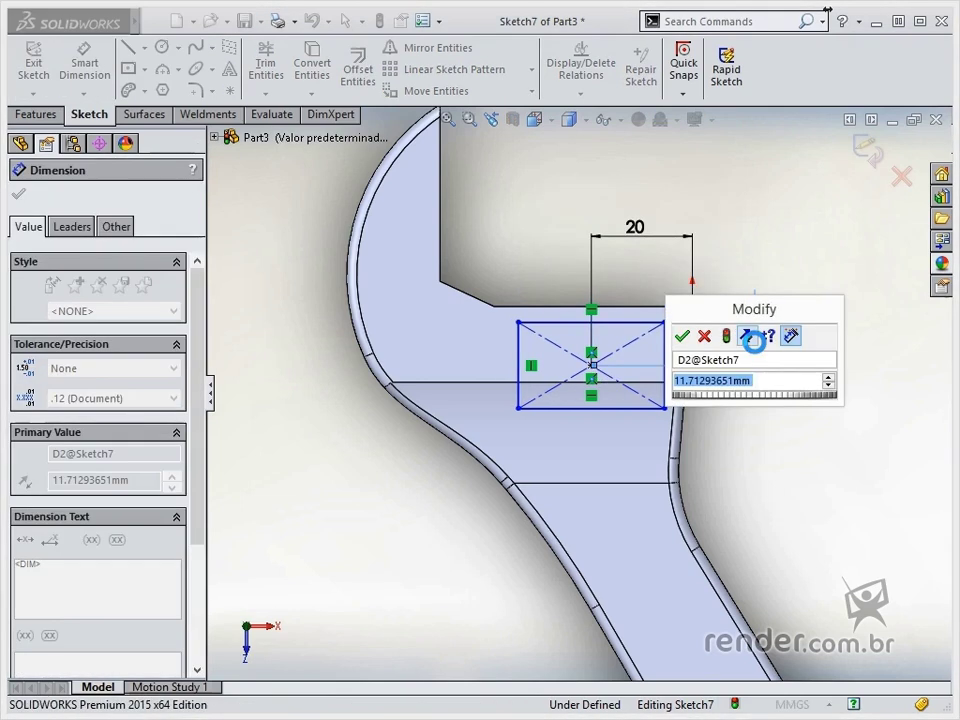
text(19,3)
key(Return)
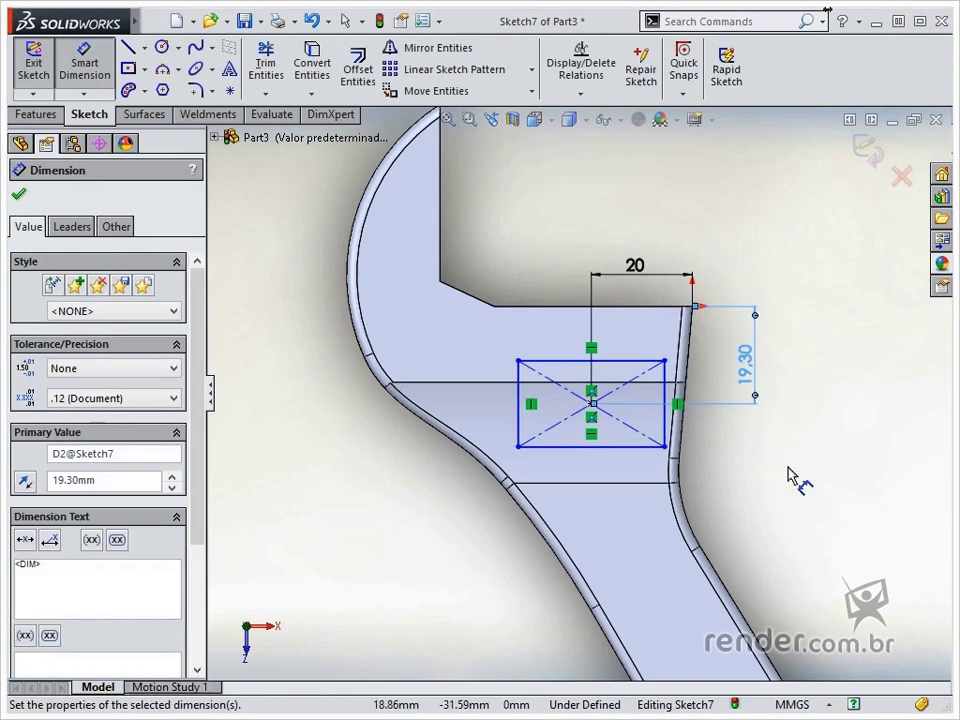
Step: Set the width of the centre rectangle on the head to 20.5 mm
click(579, 447)
click(616, 538)
text(20)
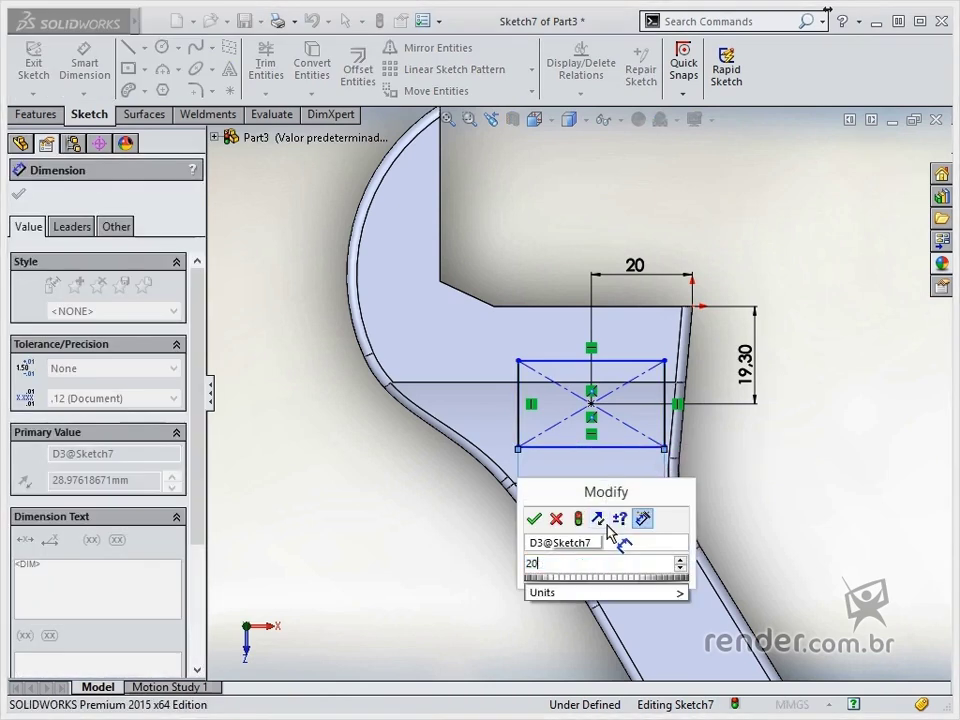
text(,5)
key(Return)
Step: Set the height of the centre rectangle on the head to 18 mm
click(540, 429)
click(514, 424)
text(1)
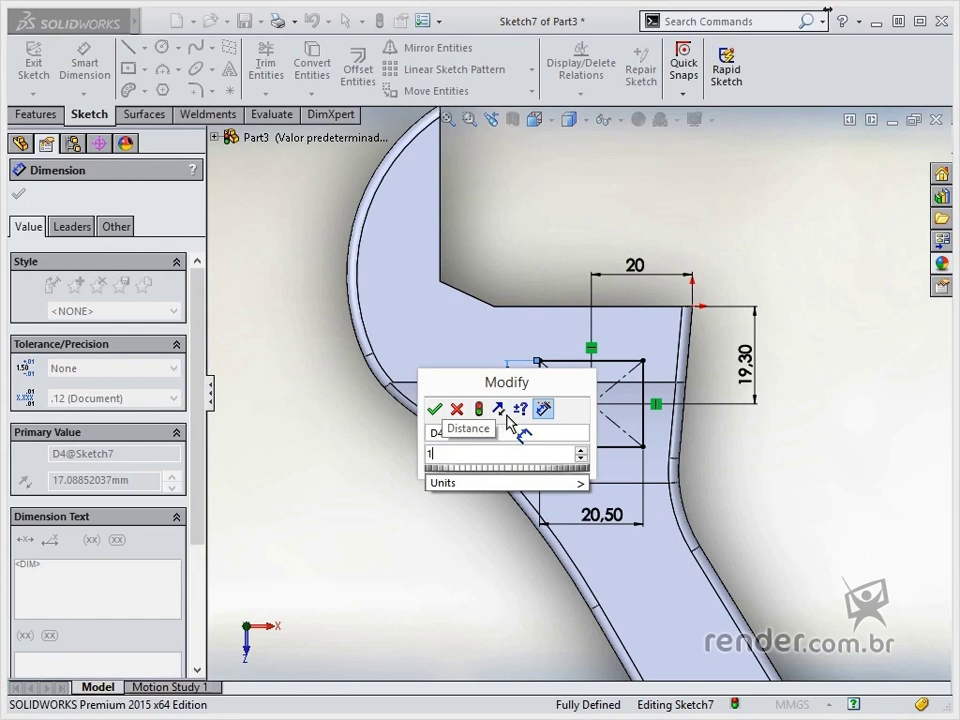
text(58)
key(Return)
click(752, 490)
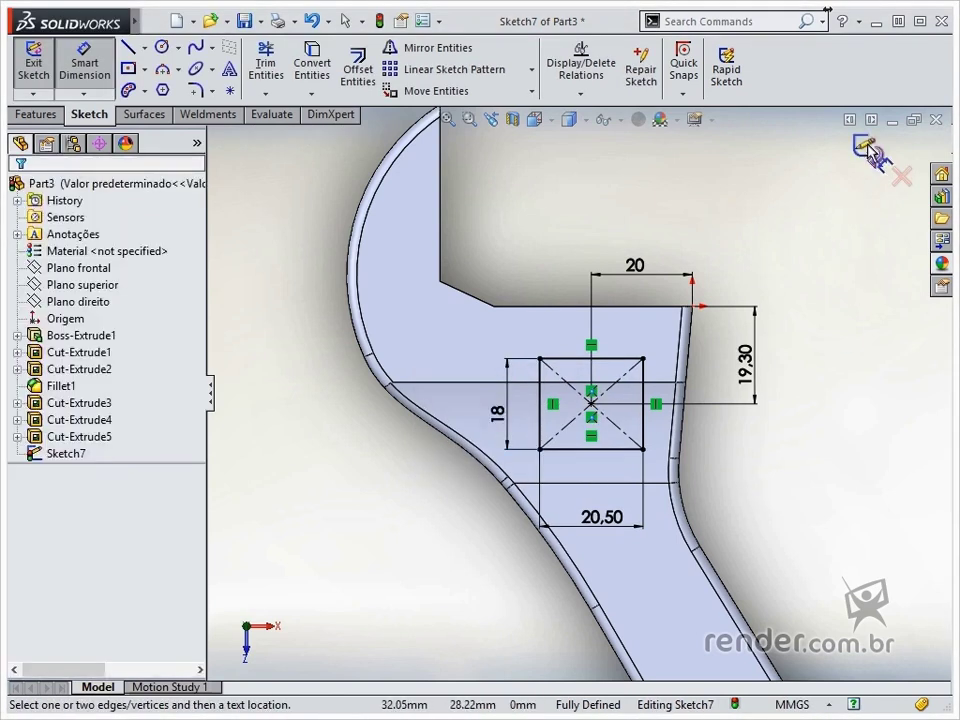
Step: Finish the rectangle sketch and cut it through the head's full thickness with an Extruded Cut
click(866, 155)
click(298, 80)
click(183, 300)
click(105, 331)
click(20, 196)
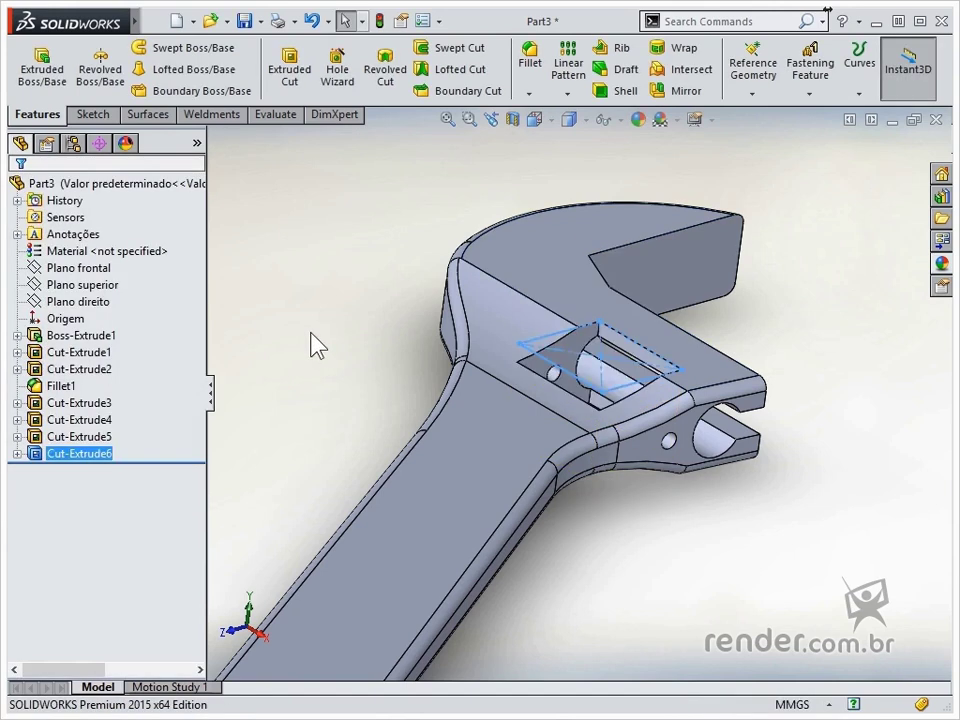
Step: Set up a Chamfer of 1.5 mm at 45 degrees and select the window's edges around its opening on the near face
scroll(636, 398, down, 5)
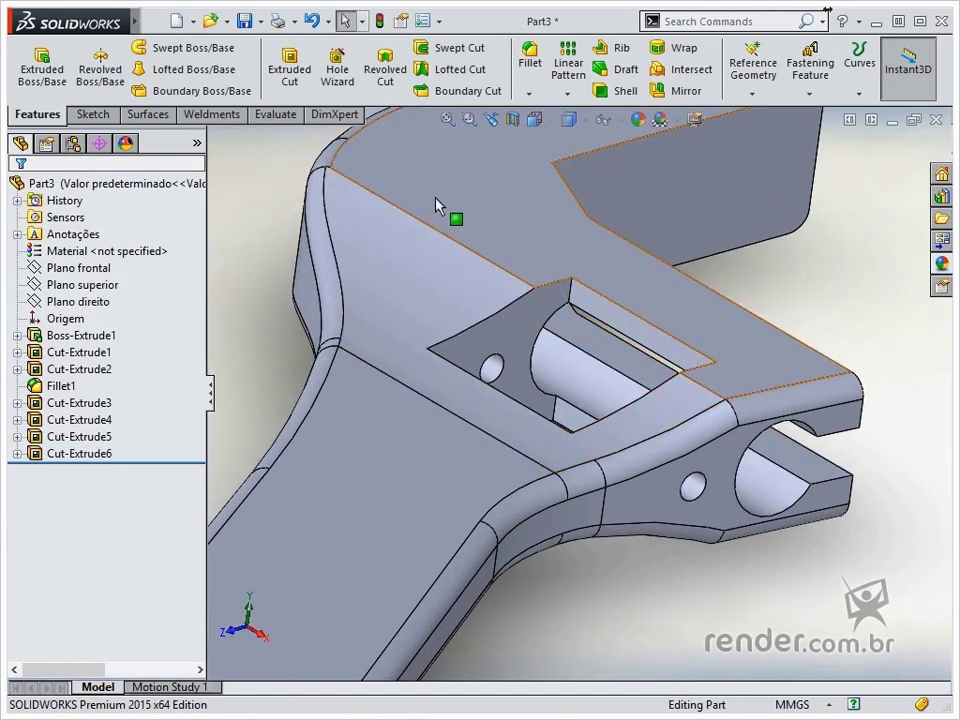
click(529, 94)
click(556, 129)
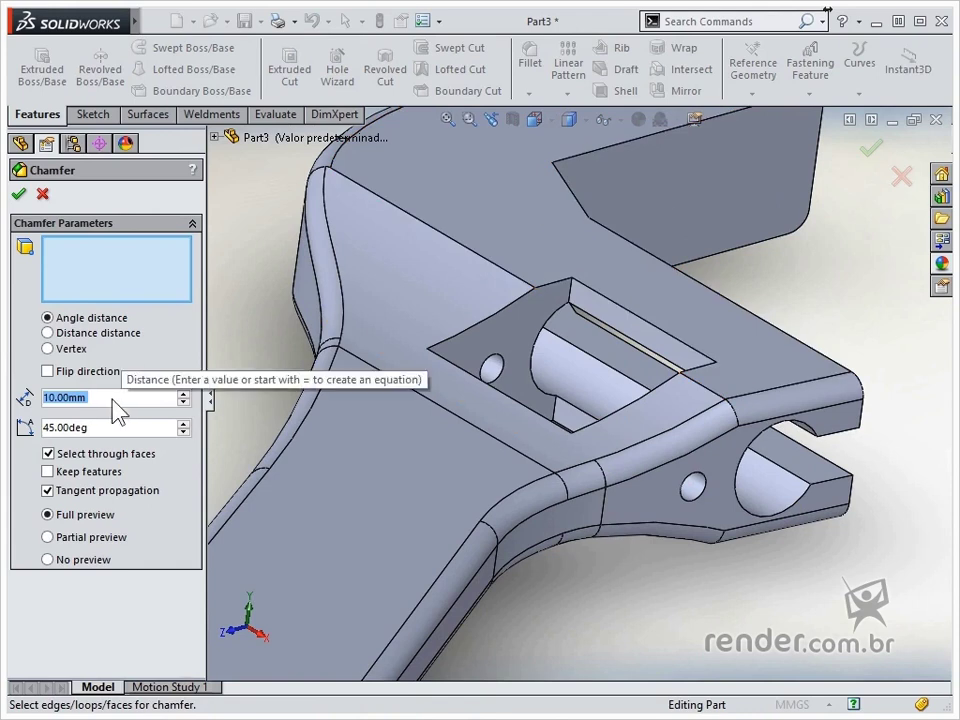
text(1,5)
key(Return)
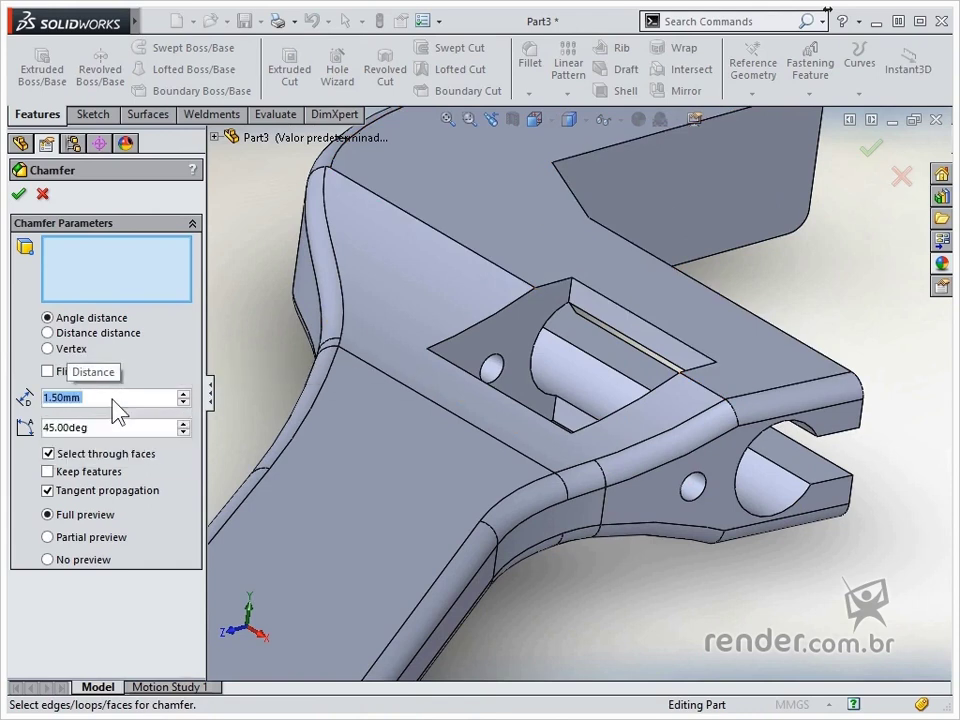
click(476, 327)
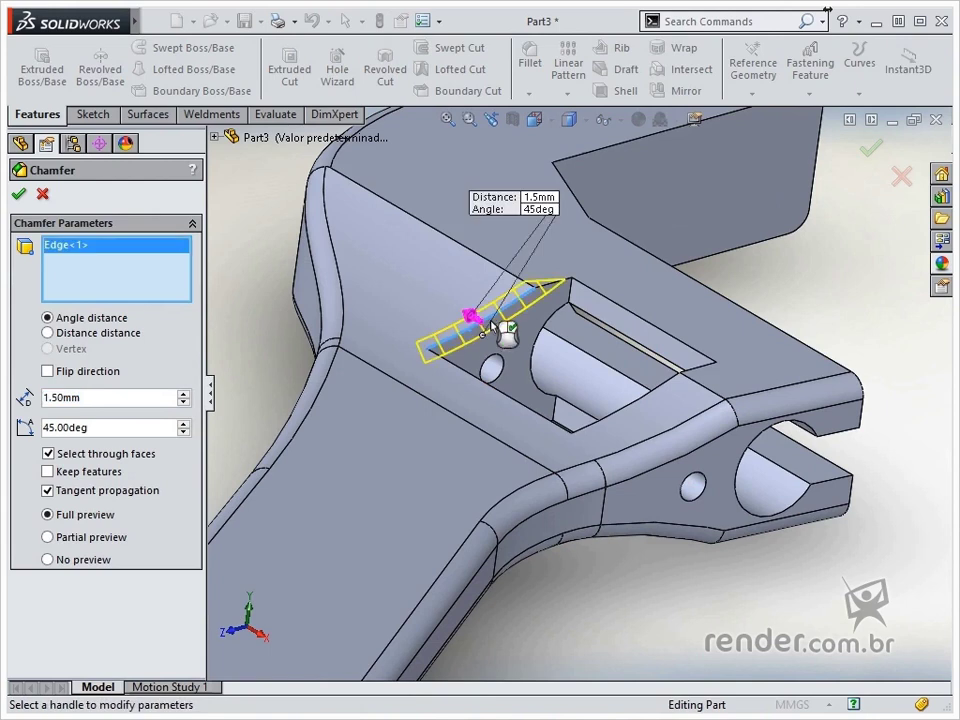
click(468, 317)
click(611, 302)
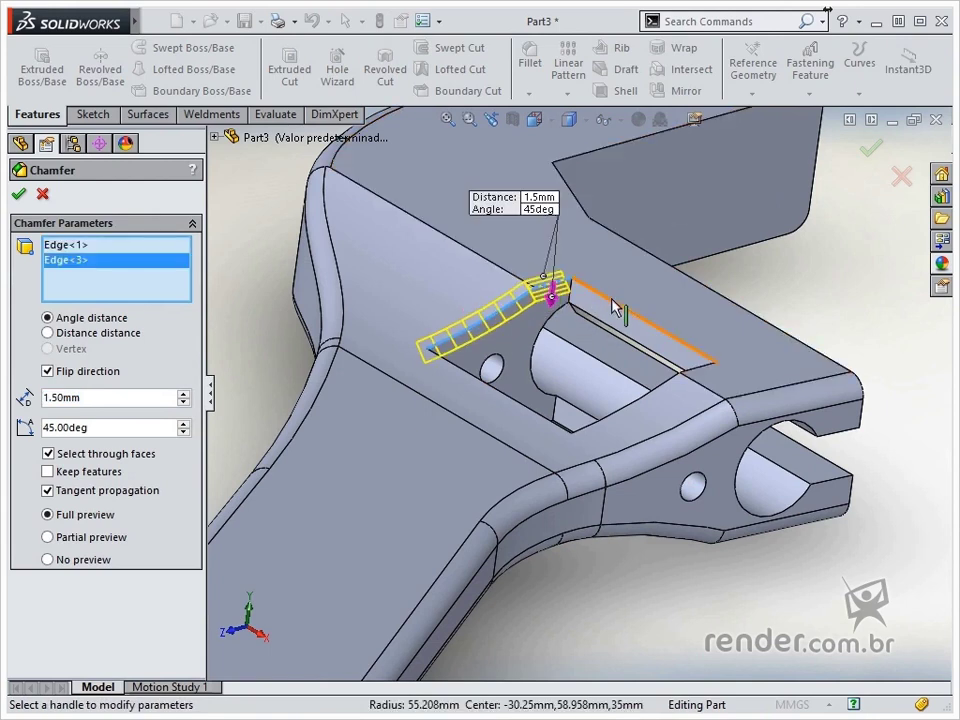
click(636, 330)
click(698, 374)
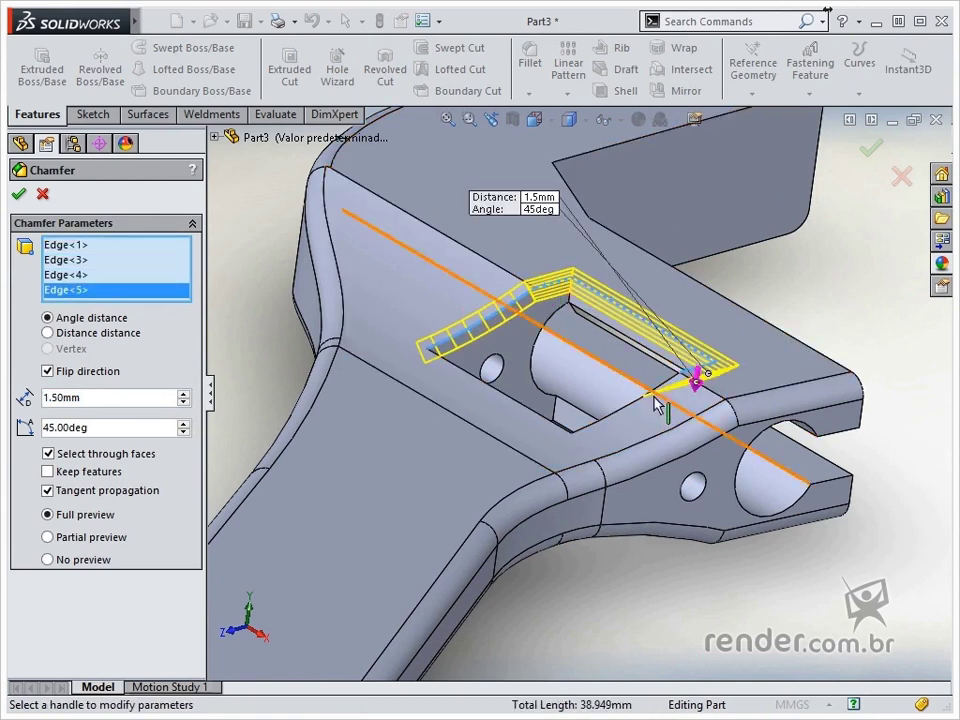
click(622, 419)
click(540, 422)
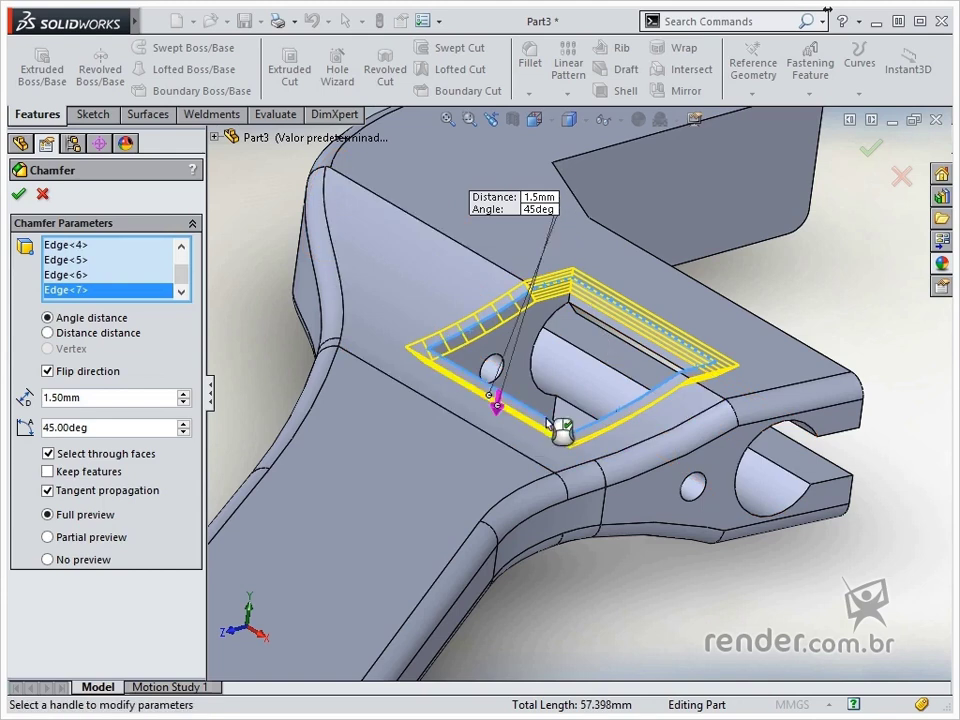
Step: Add the window's edges on the head's opposite face to the chamfer selection and apply the chamfer
middle_drag(634, 450, 528, 364)
click(528, 352)
click(634, 398)
click(622, 453)
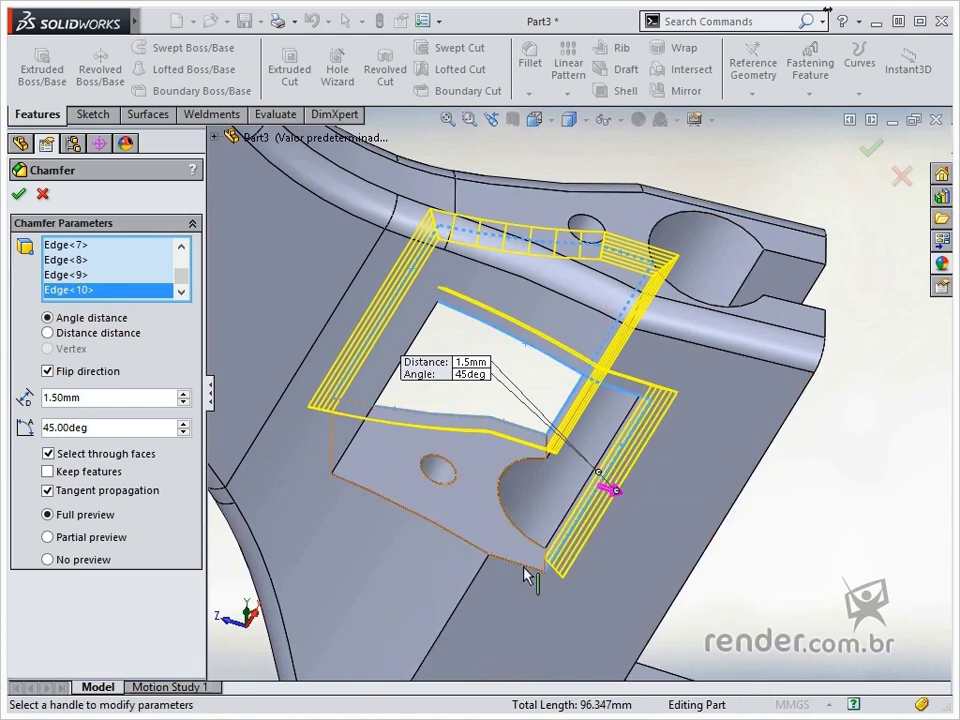
click(455, 543)
click(354, 452)
middle_drag(410, 315, 422, 456)
scroll(424, 452, up, 4)
scroll(528, 197, down, 2)
scroll(530, 197, down, 2)
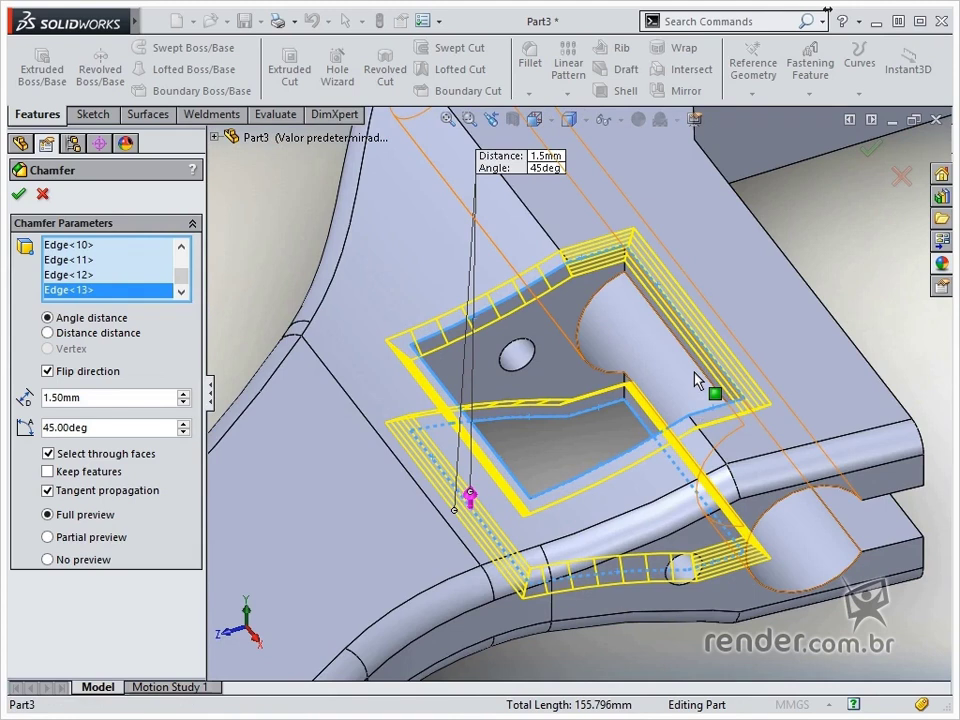
click(869, 156)
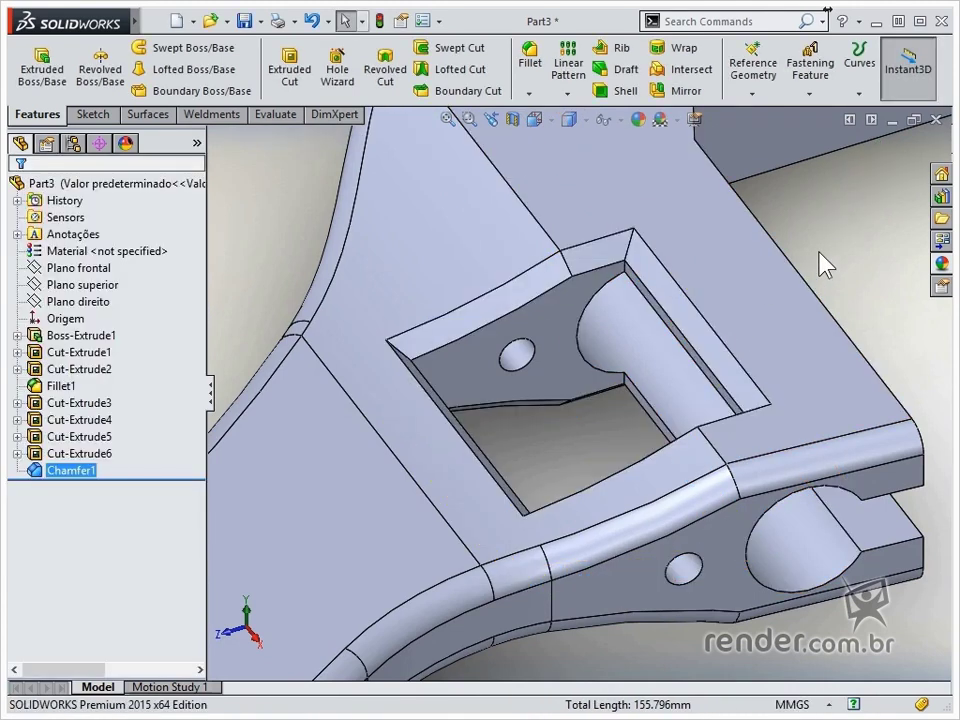
Step: Round the edges of the chamfered window on both faces with a 1 mm Fillet, extending the selection from one outer edge
click(525, 60)
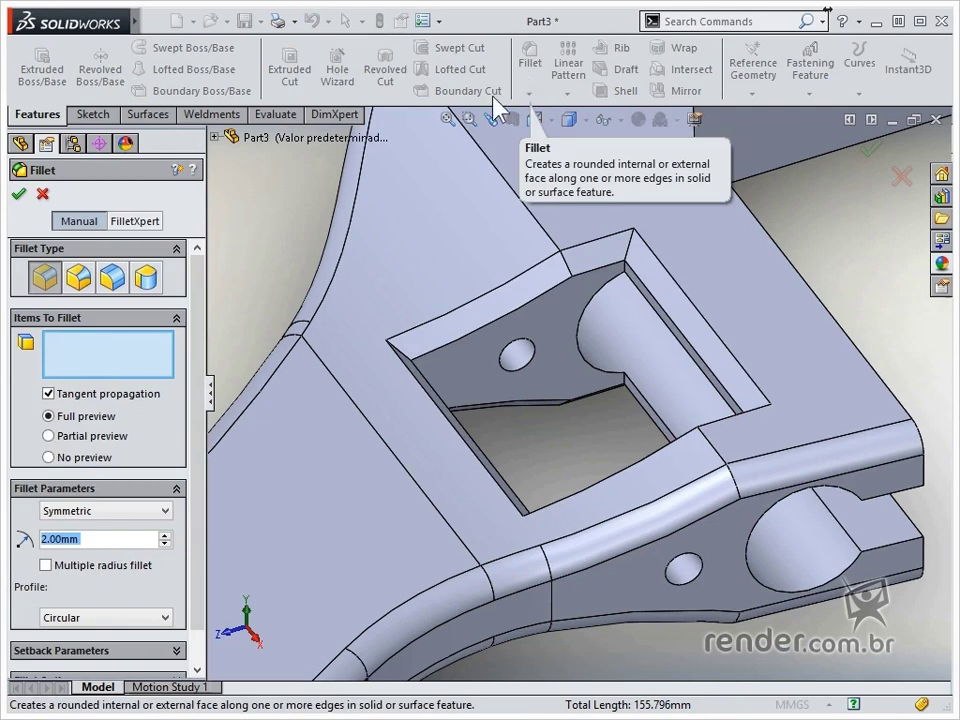
text(1)
key(Return)
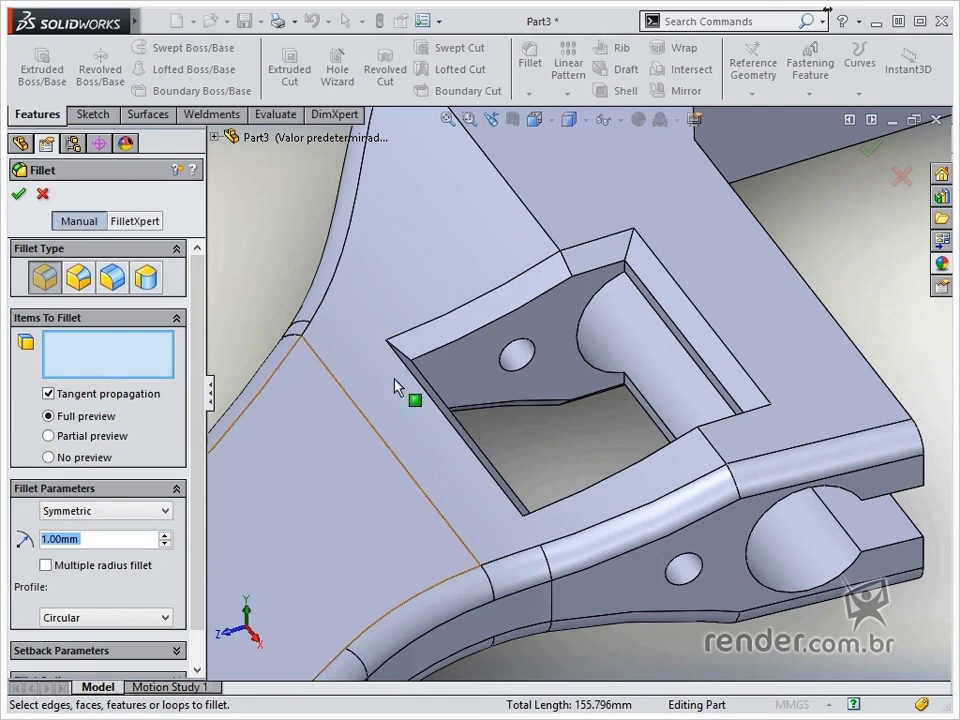
click(453, 318)
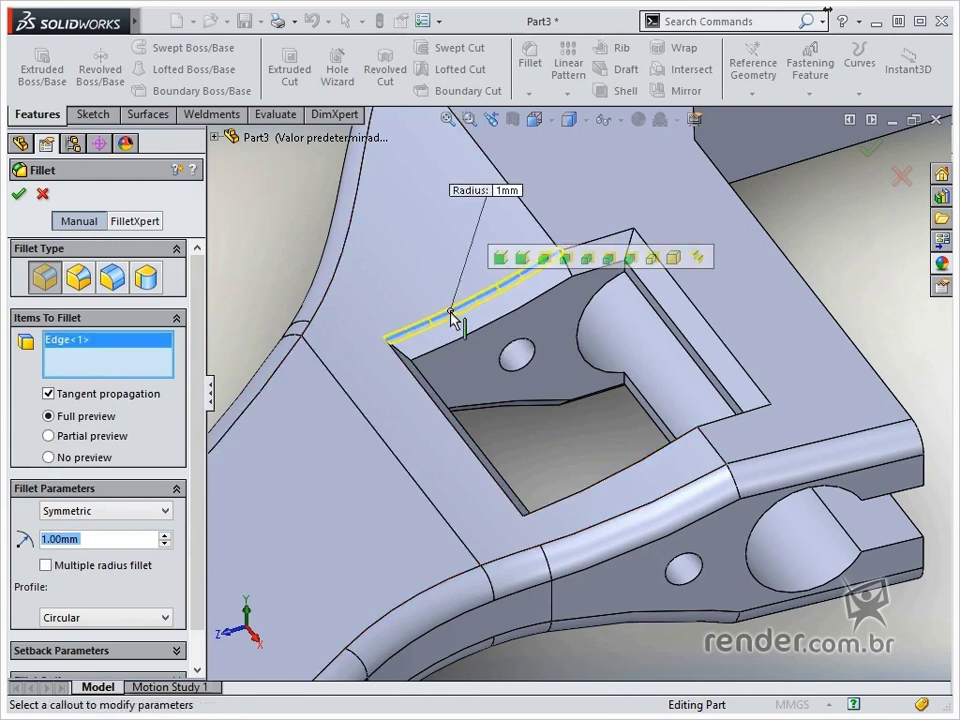
click(544, 259)
click(869, 152)
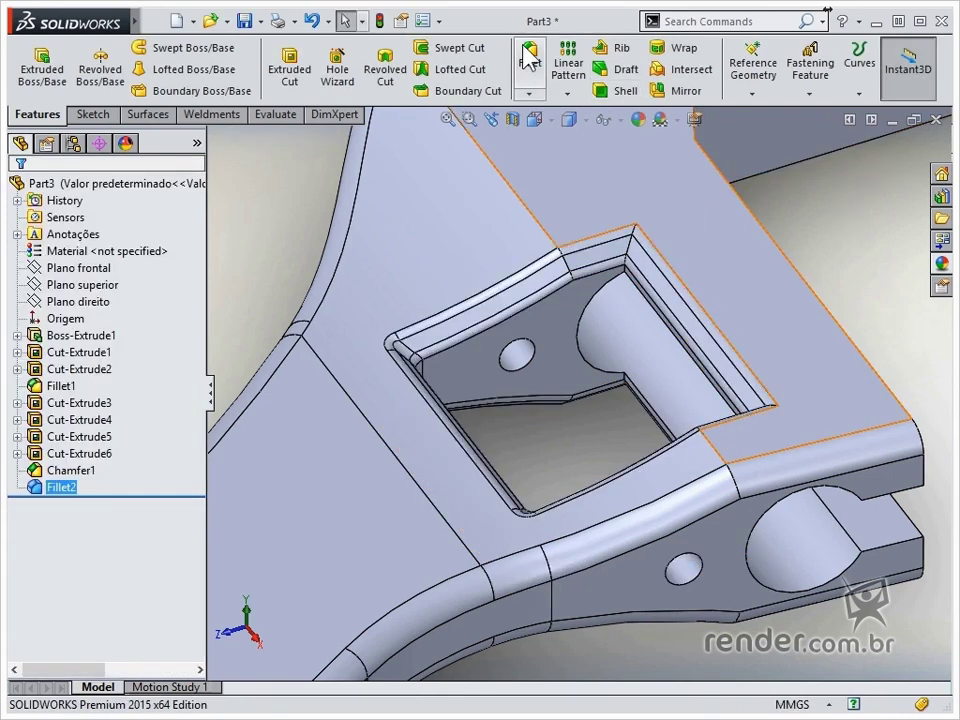
Step: Round the window's remaining sharp corners with a second 1 mm Fillet, extending the selection from one corner edge
click(528, 62)
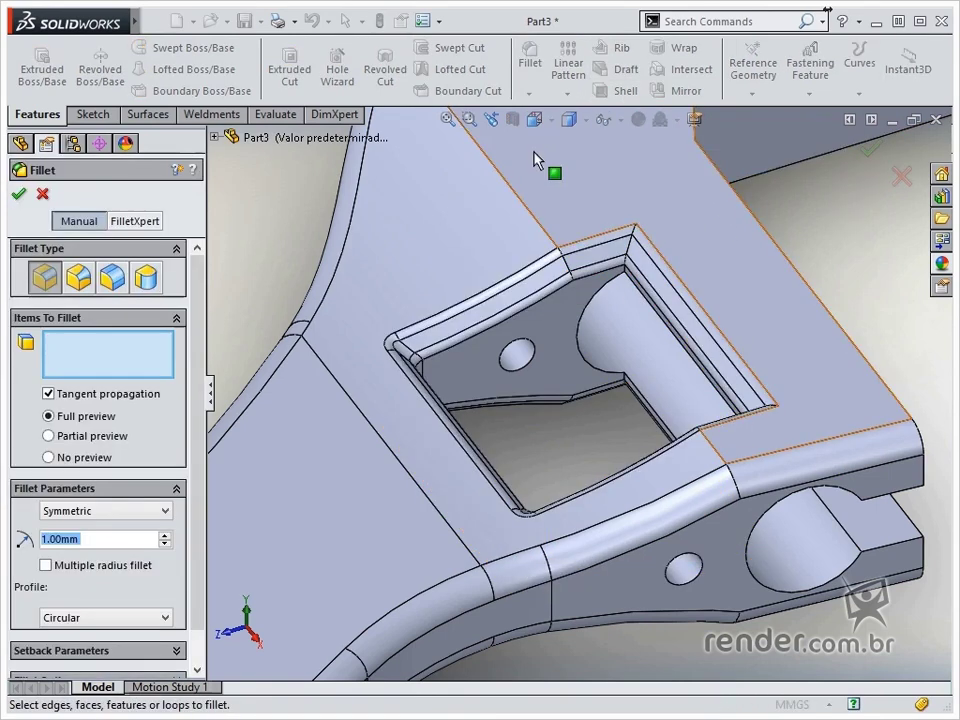
click(632, 252)
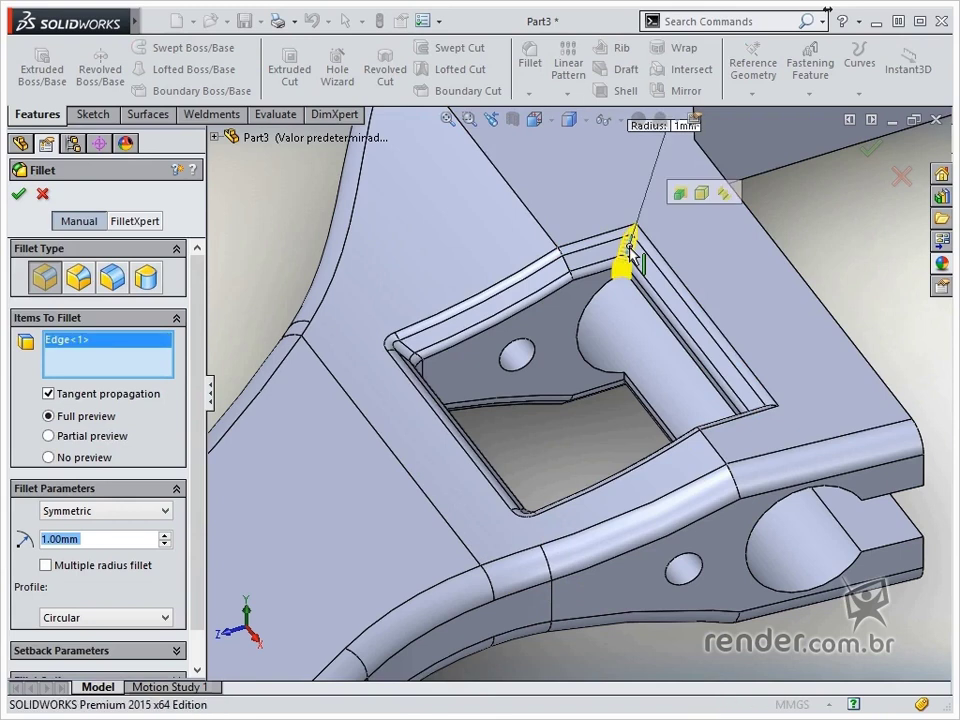
click(680, 195)
click(869, 150)
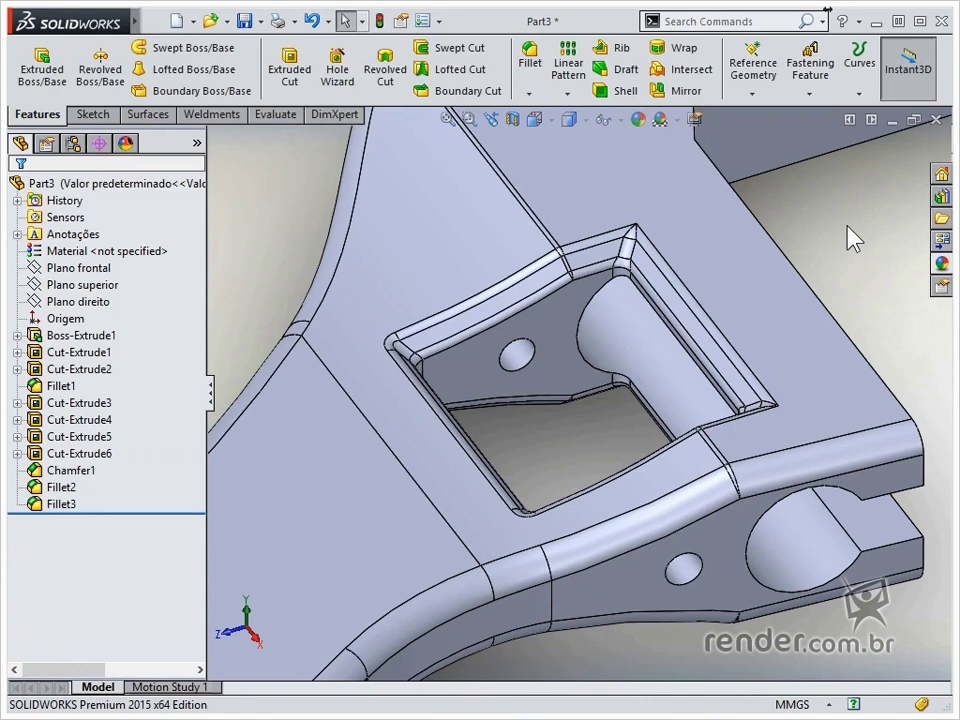
Step: Start a sketch on the handle's flat face and offset its outline 4 mm inward with Offset Entities
key(ctrl+7)
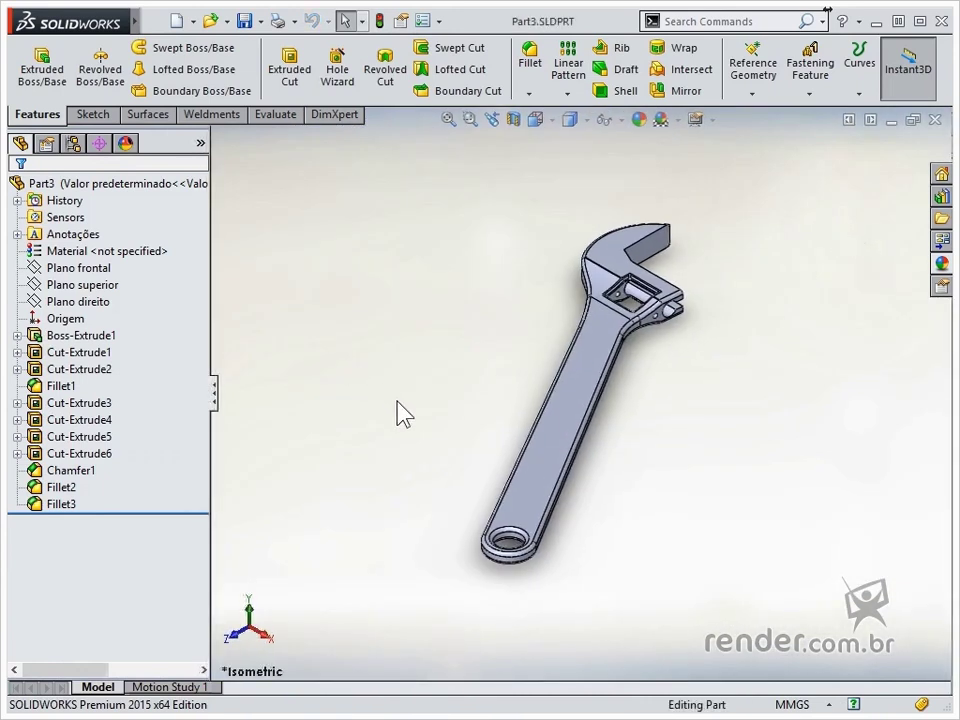
click(553, 452)
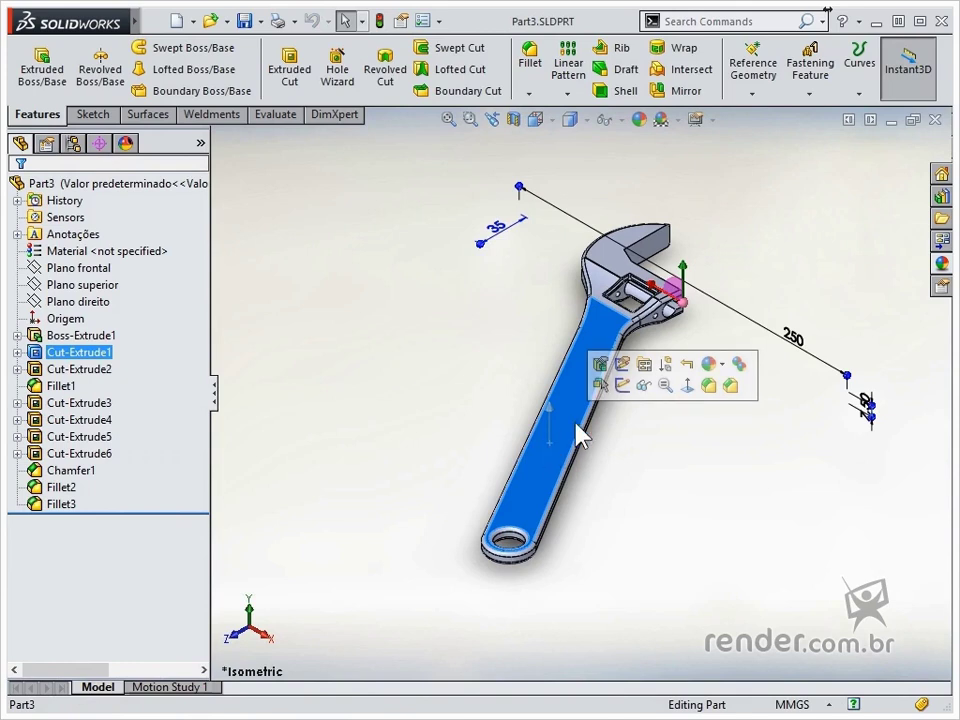
click(601, 384)
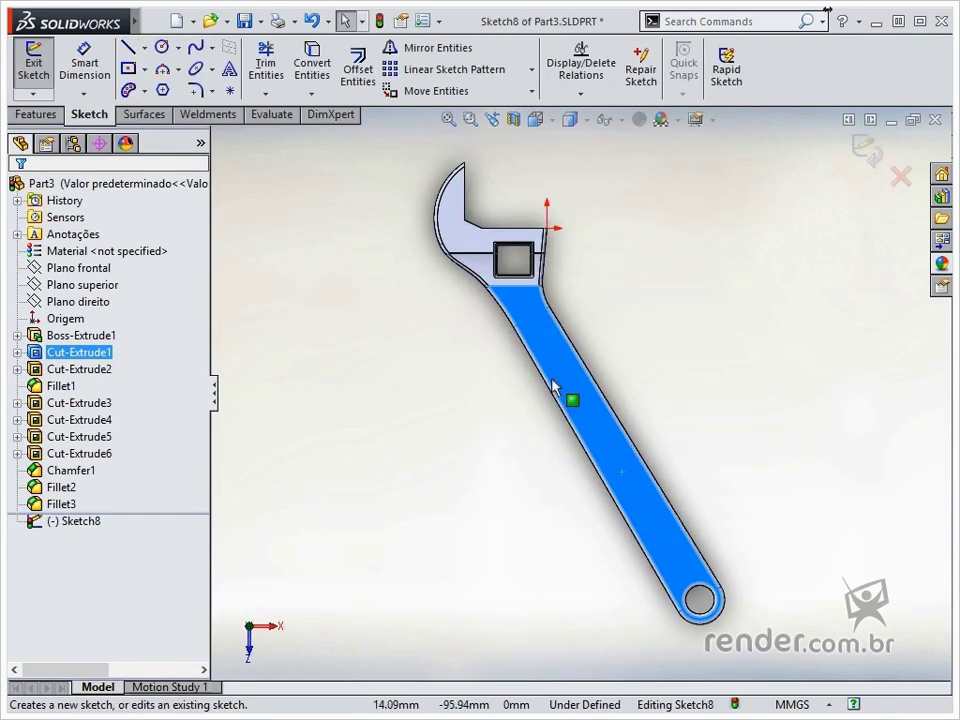
click(358, 68)
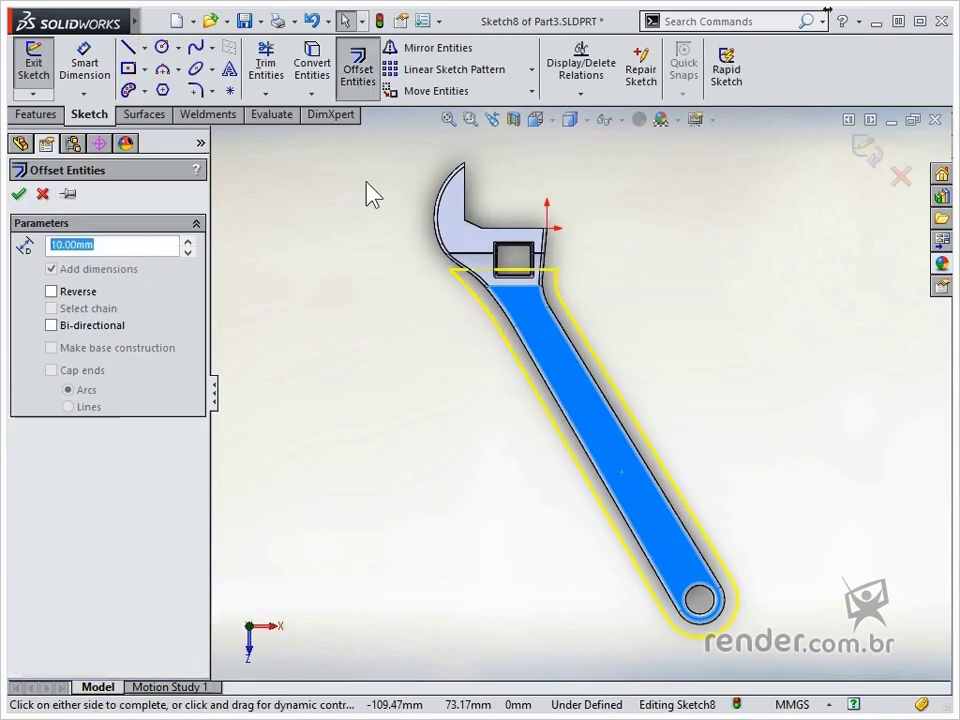
click(52, 291)
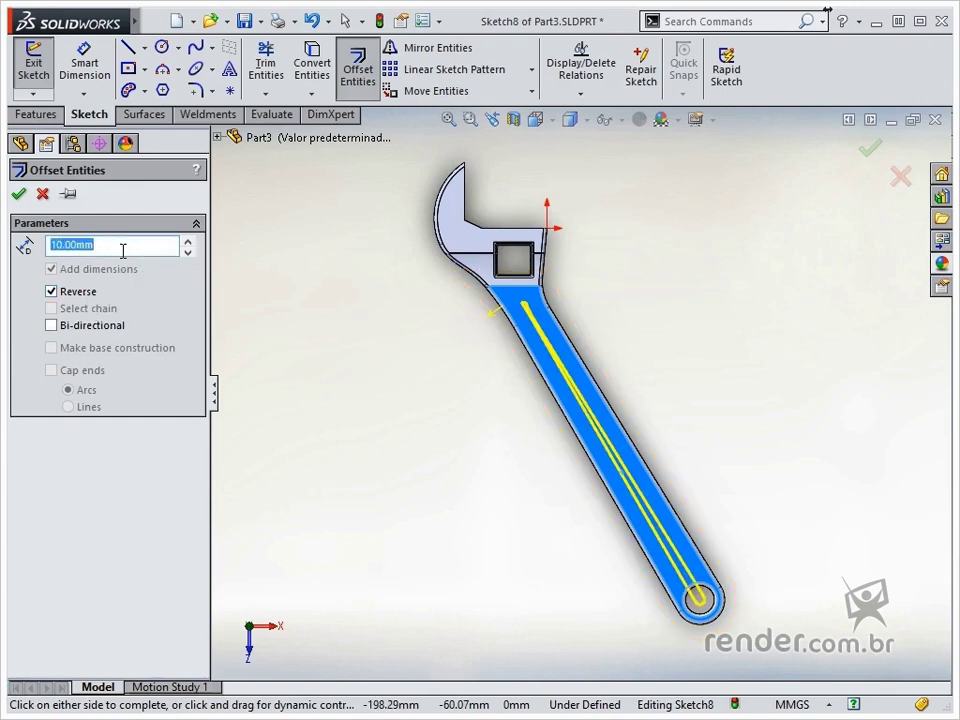
text(4)
key(Return)
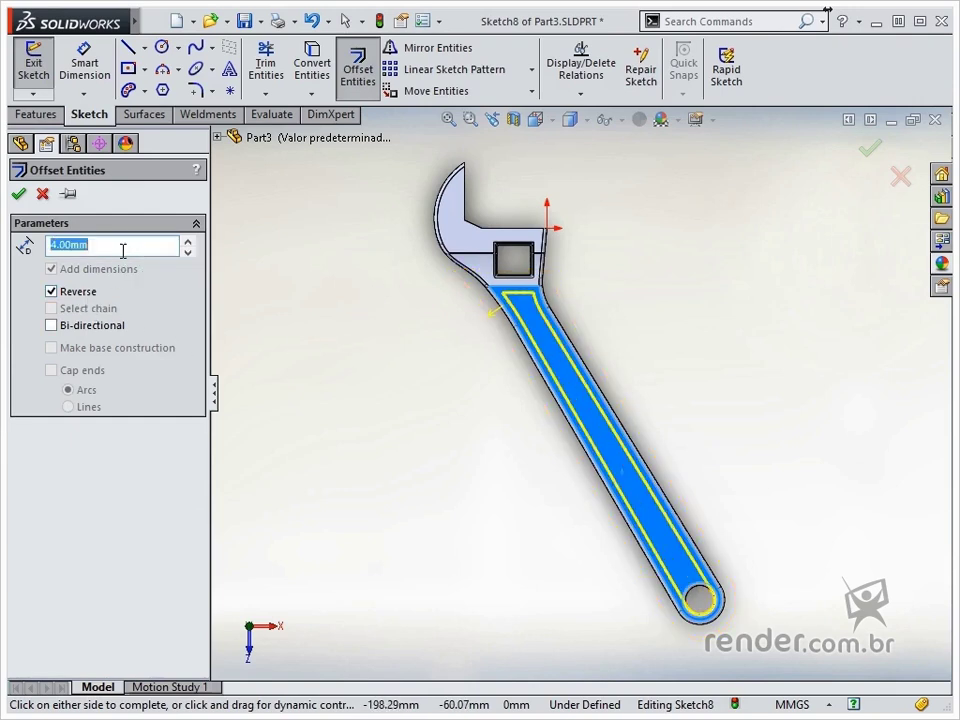
click(17, 195)
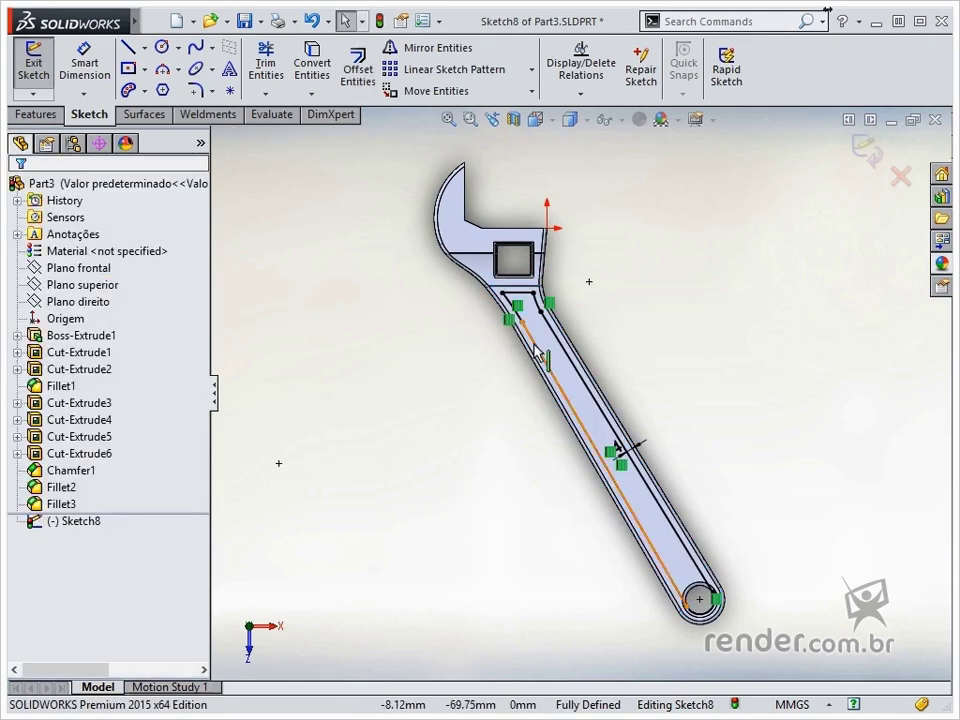
Step: Delete the offset outline's short straight end line and the two curved segments near the head
scroll(540, 355, down, 4)
scroll(555, 198, down, 4)
click(474, 337)
key(Delete)
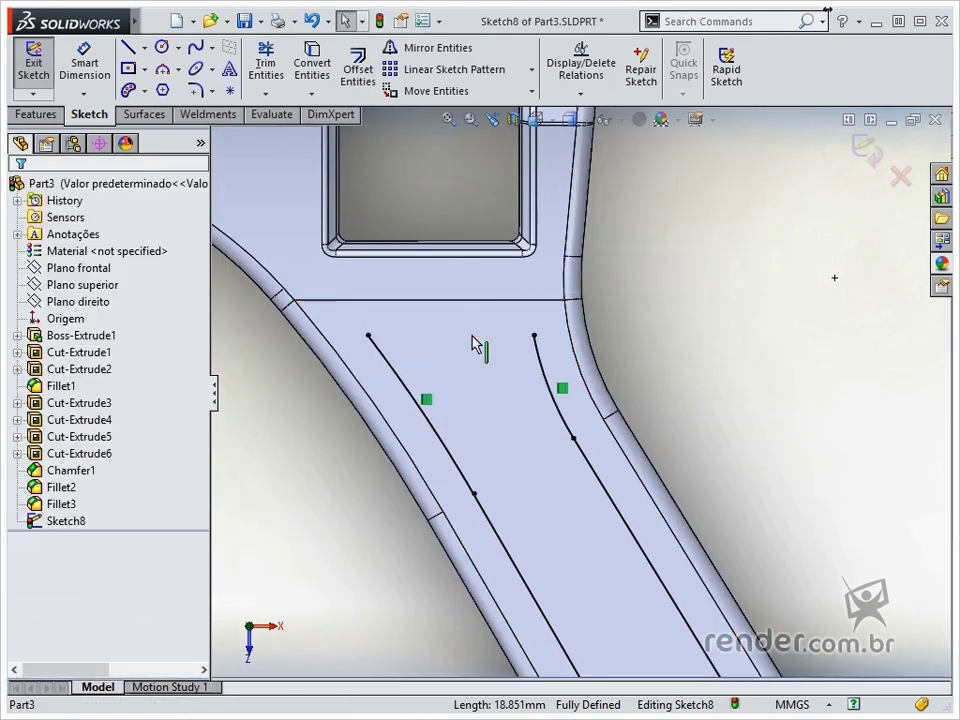
click(435, 430)
key(Delete)
click(556, 407)
key(Delete)
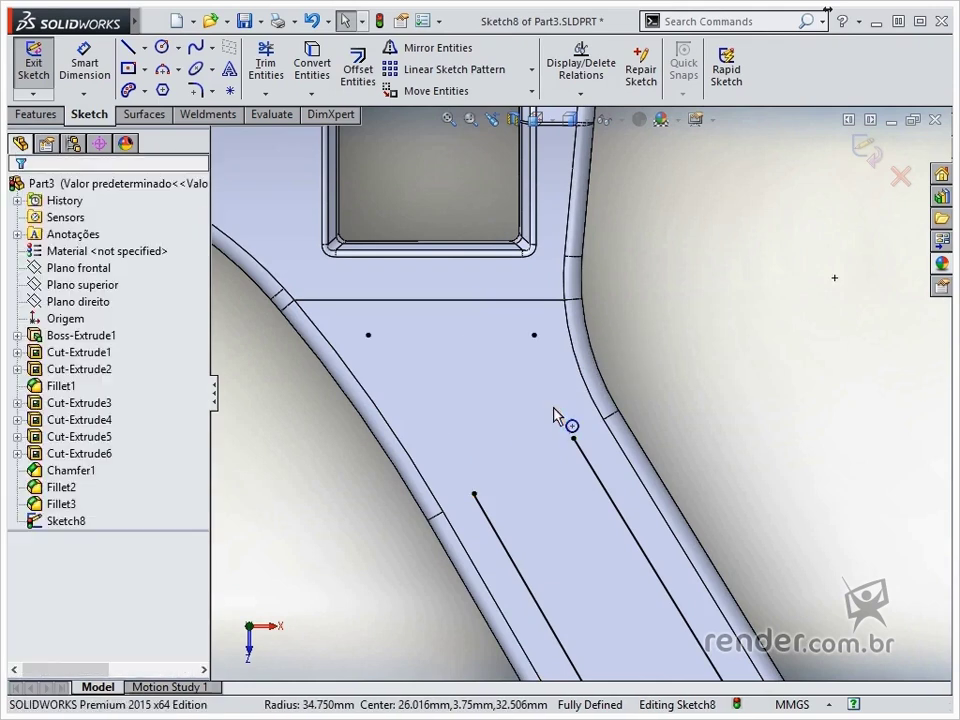
Step: Join the head-side ends of the two long lines with a three-point arc and make it tangent to the adjoining line
click(162, 70)
click(474, 494)
click(573, 437)
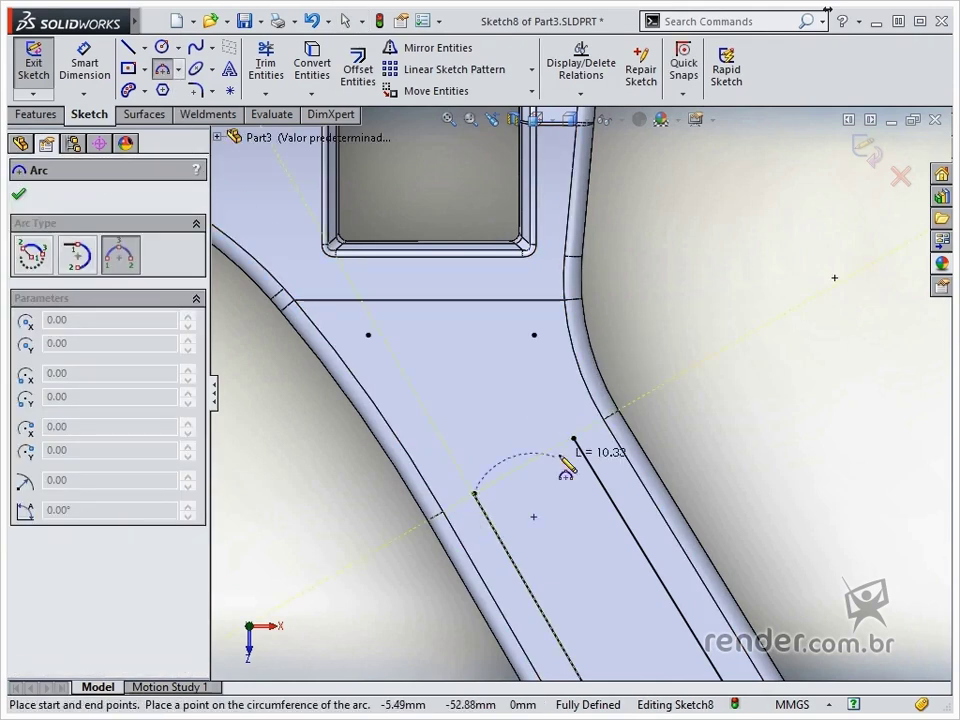
click(520, 412)
key(Escape)
click(581, 453)
ctrl+click(558, 424)
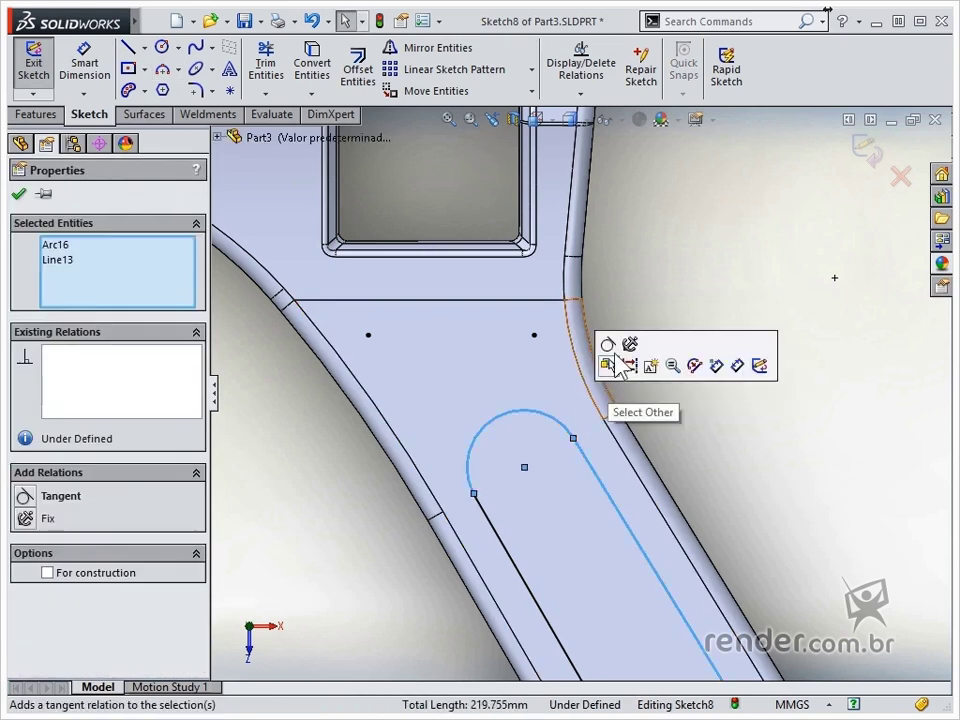
click(607, 344)
Step: Delete the offset arc that closes the outline around the hanging hole at the handle's end
scroll(600, 532, up, 8)
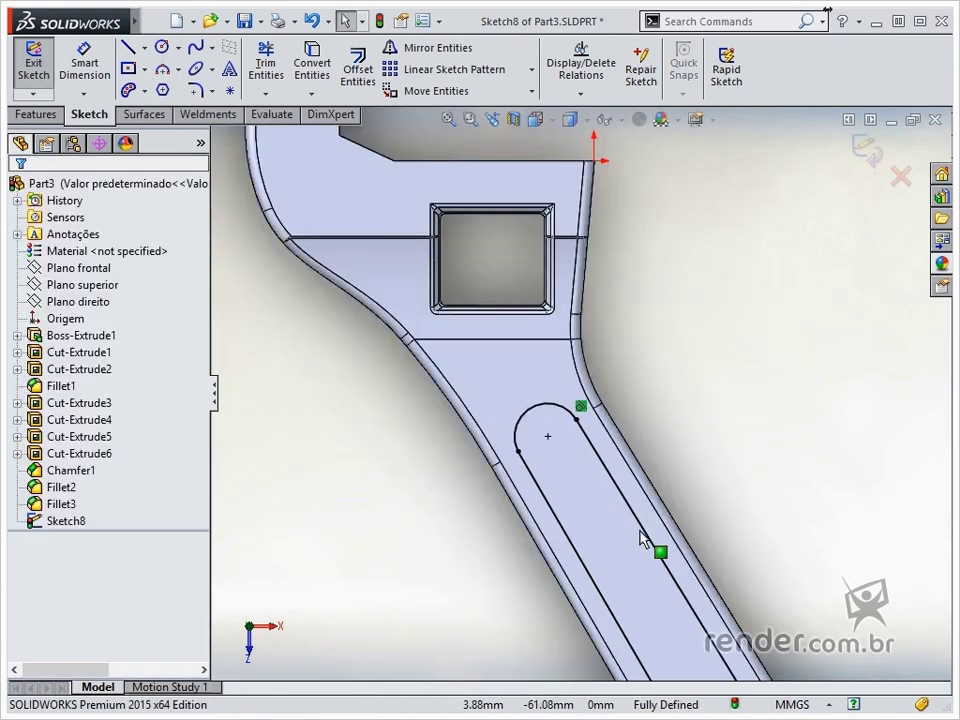
scroll(697, 602, down, 5)
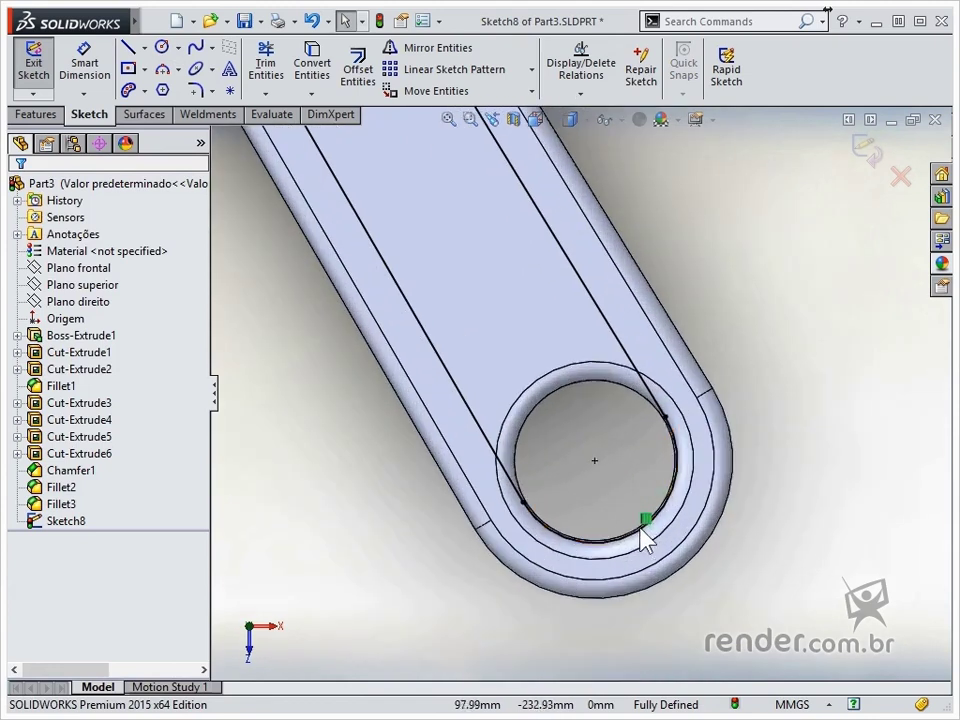
click(625, 547)
key(Delete)
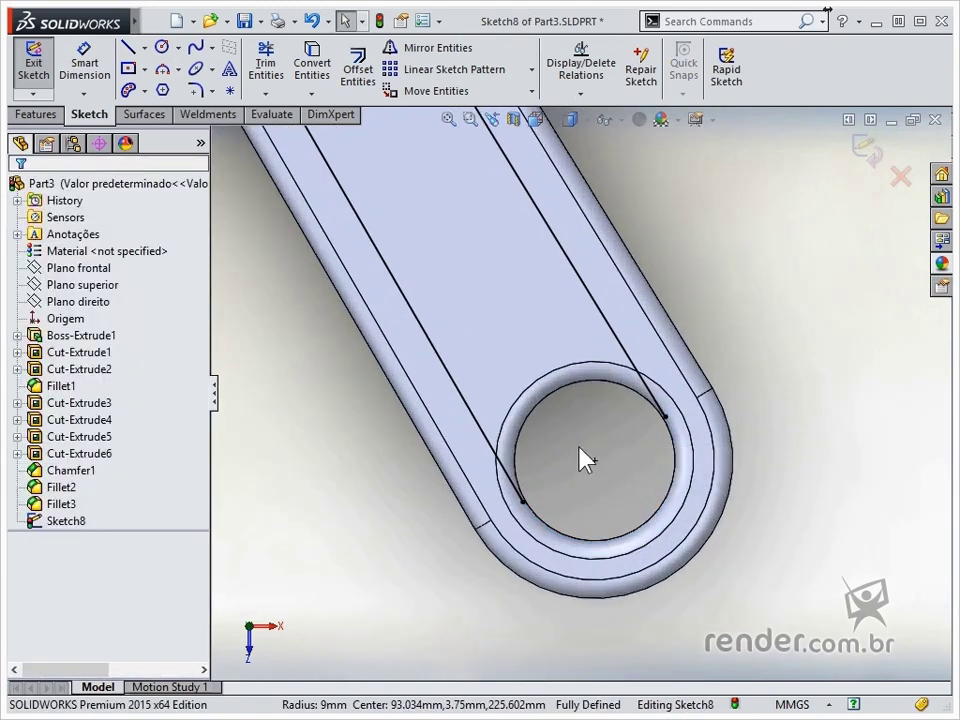
Step: Offset the hanging hole's outer rounded edge outward by 4 mm in the handle sketch
click(526, 391)
click(344, 74)
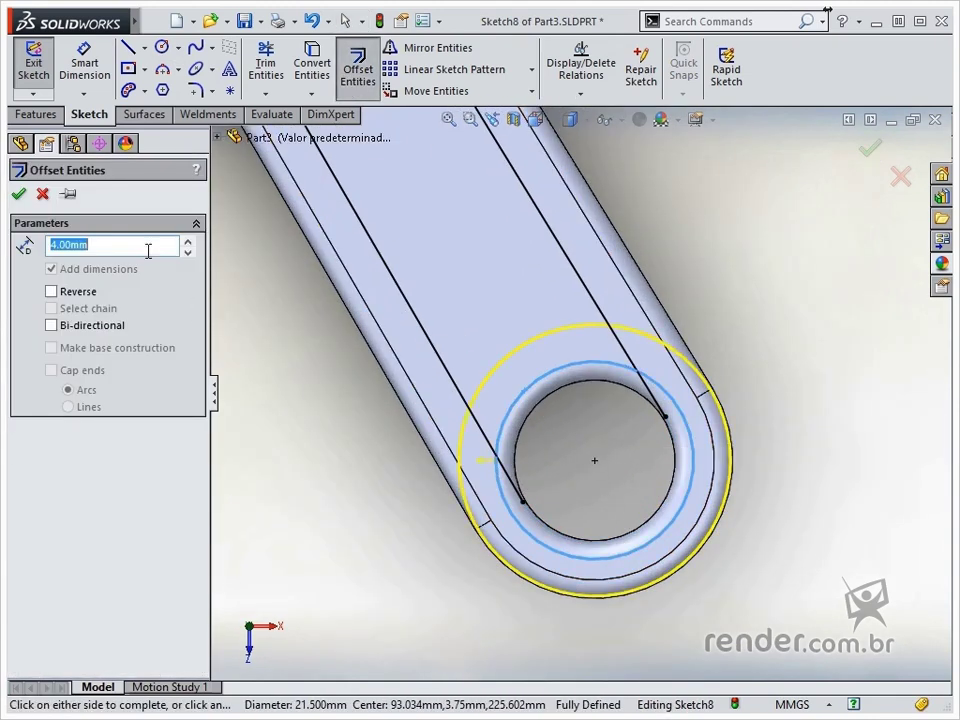
click(18, 194)
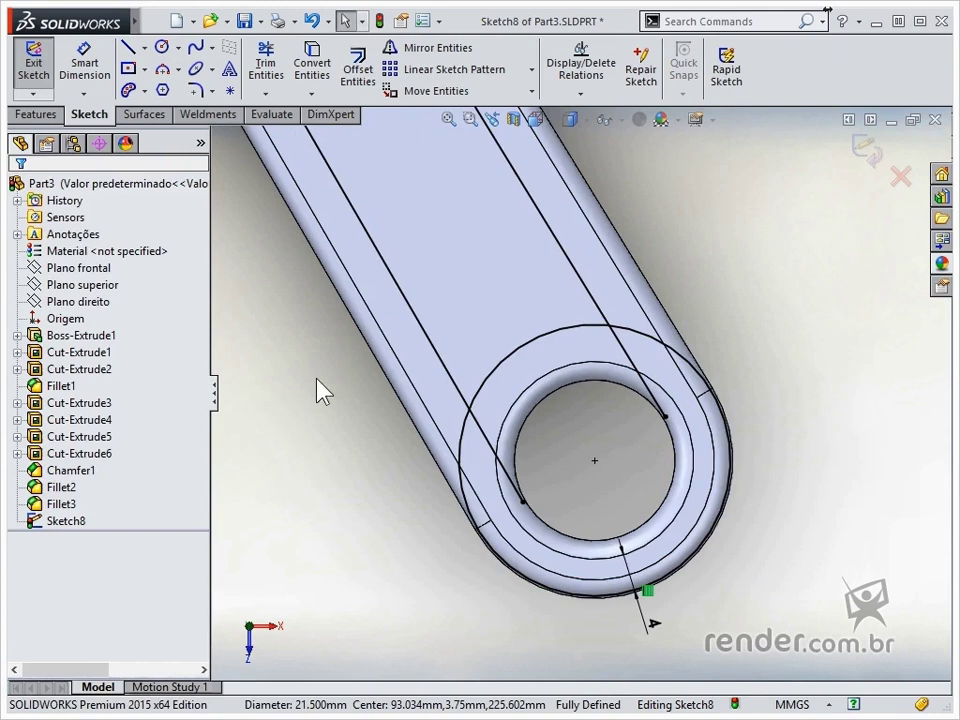
Step: Power-trim the offset circle and the overhanging line ends, leaving one concave arc joining the two long lines beside the hole
click(265, 66)
mouse_move(456, 411)
mouse_down()
mouse_move(530, 420)
mouse_move(645, 363)
mouse_move(622, 372)
mouse_up()
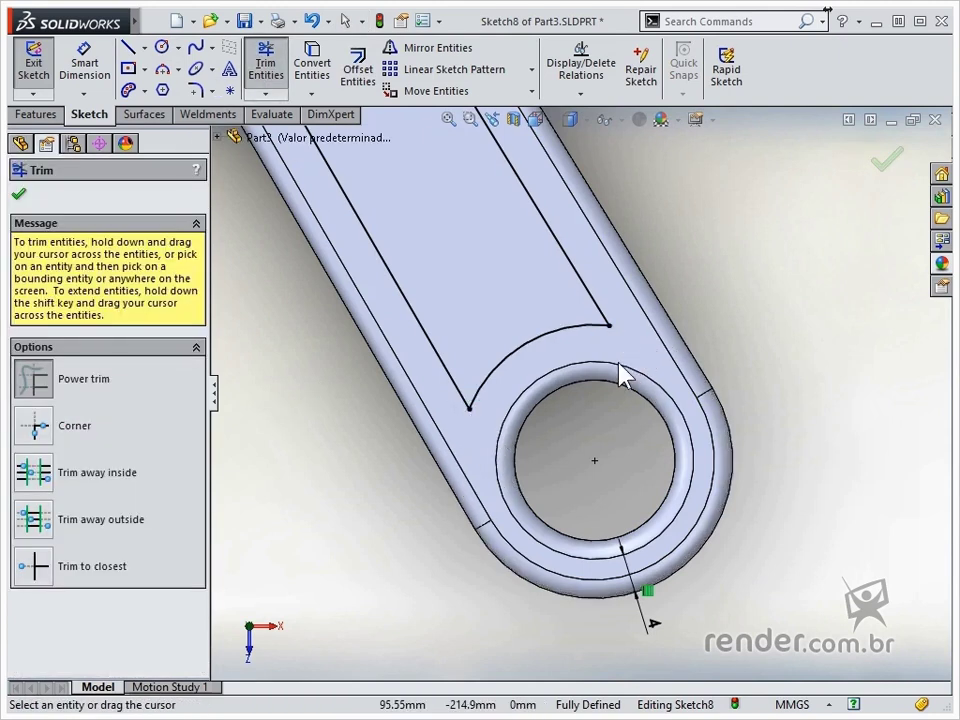
scroll(480, 212, up, 3)
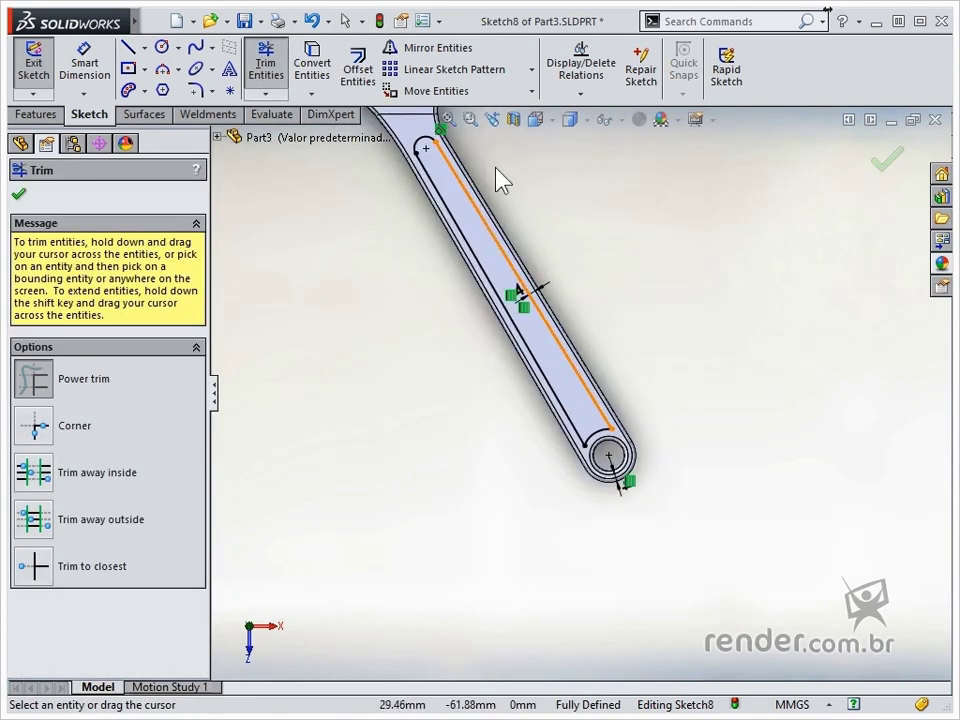
scroll(490, 196, down, 1)
click(889, 162)
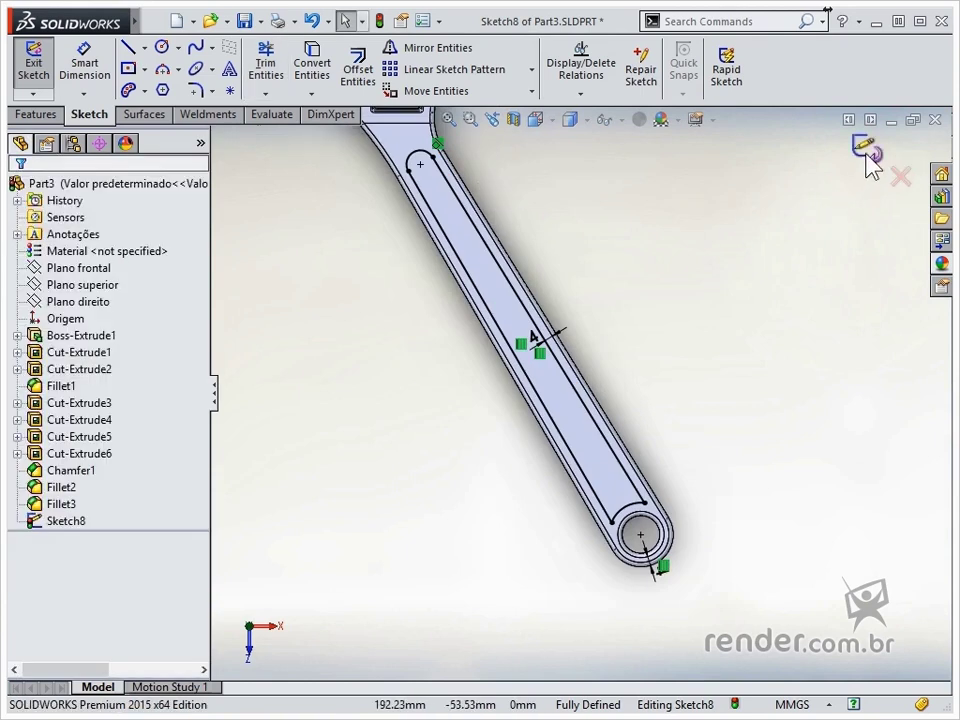
Step: Finish the handle sketch and cut the closed slot profile as a blind extruded cut 2 mm deep
click(870, 157)
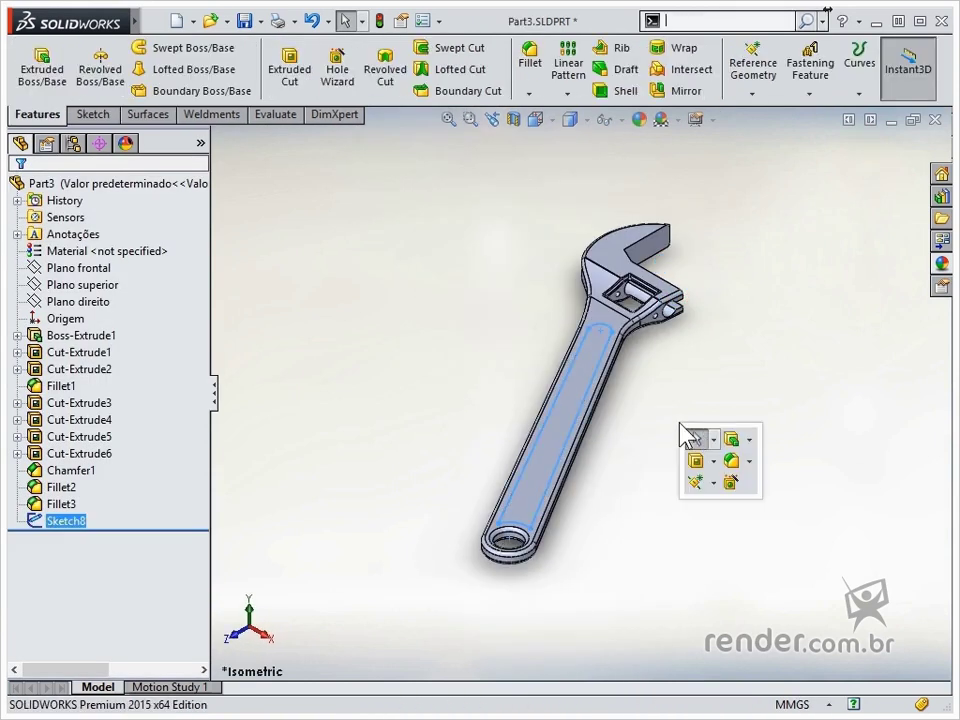
click(695, 445)
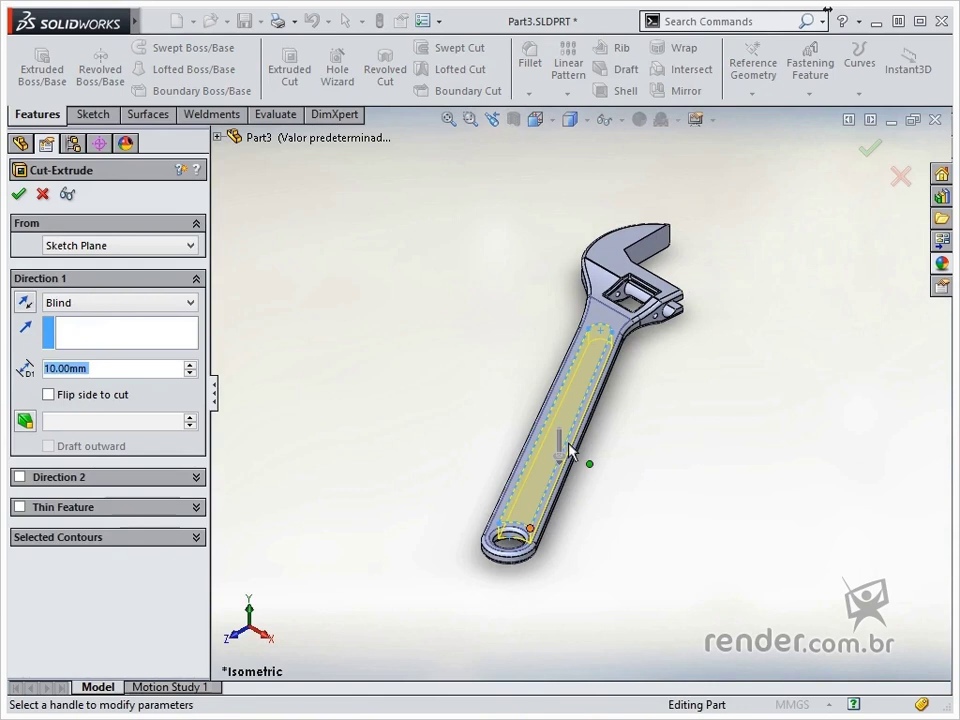
text(2)
key(Return)
key(Return)
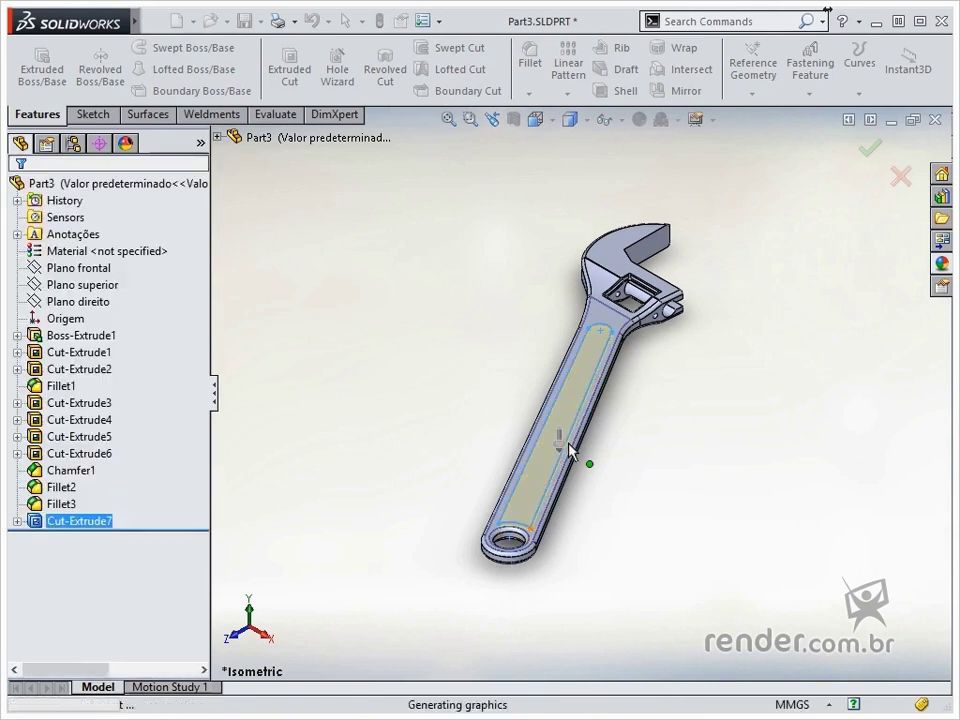
Step: Mirror the handle recess cut about Plano superior with Geometry Pattern enabled
middle_drag(634, 480, 626, 450)
click(686, 91)
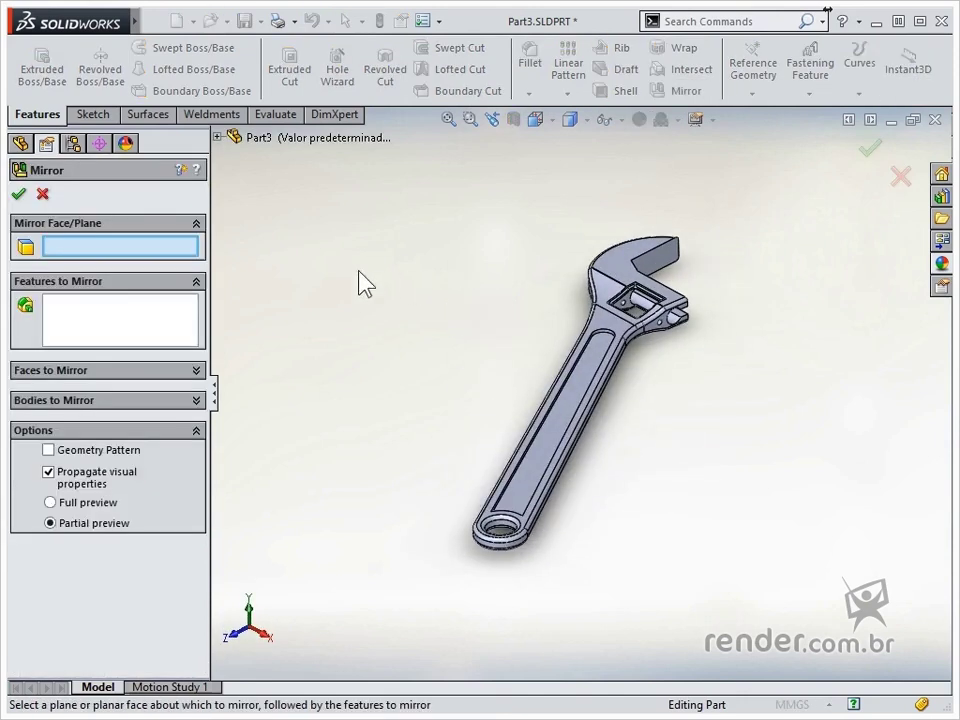
click(218, 138)
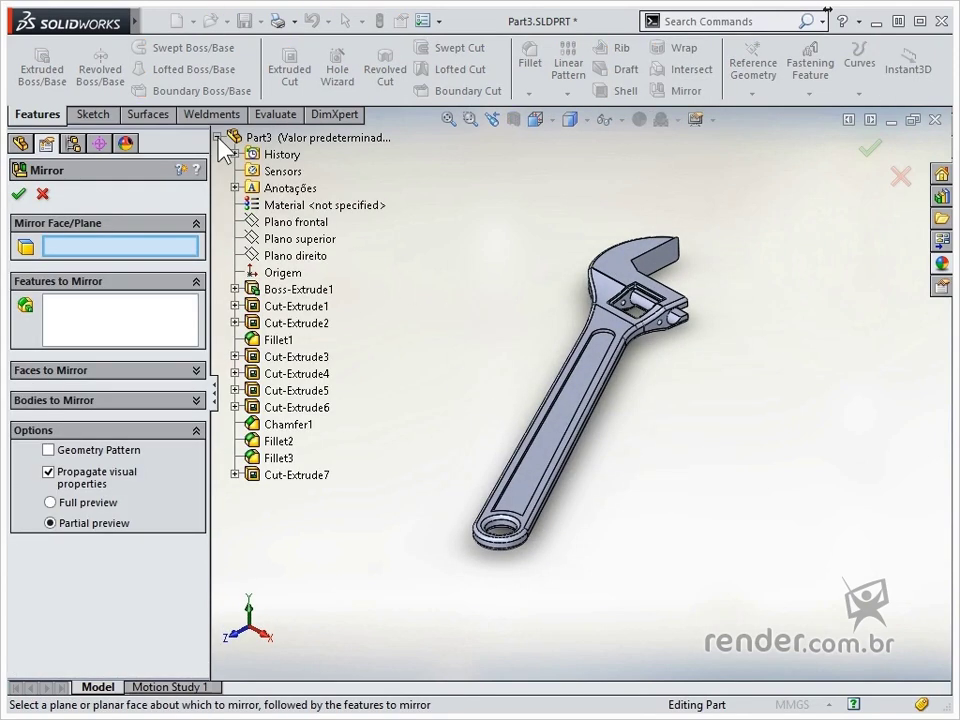
click(299, 239)
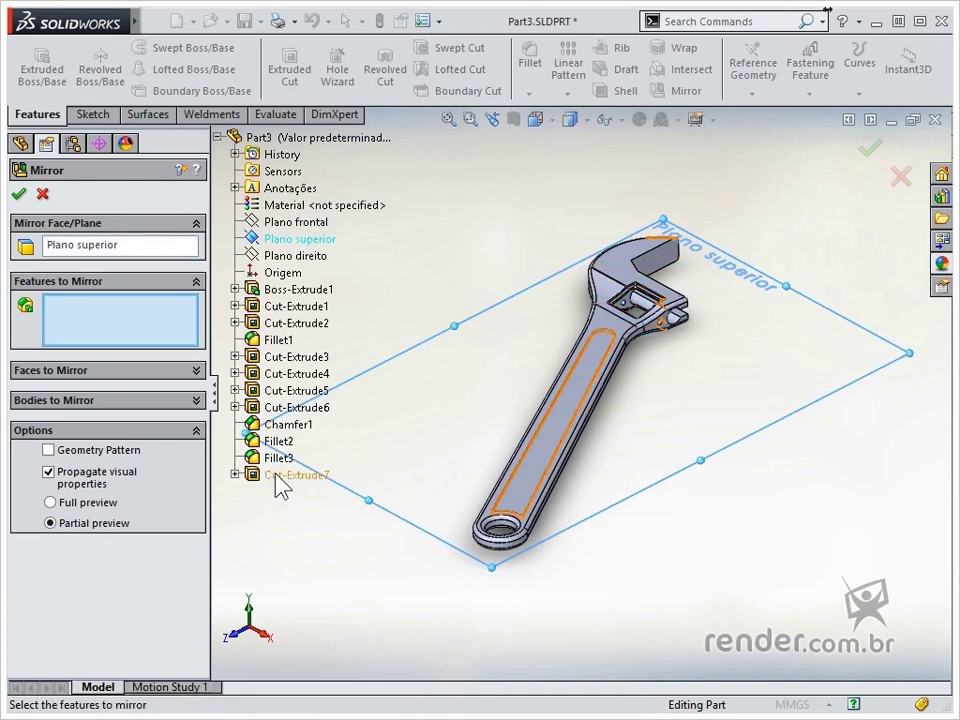
click(283, 475)
click(82, 451)
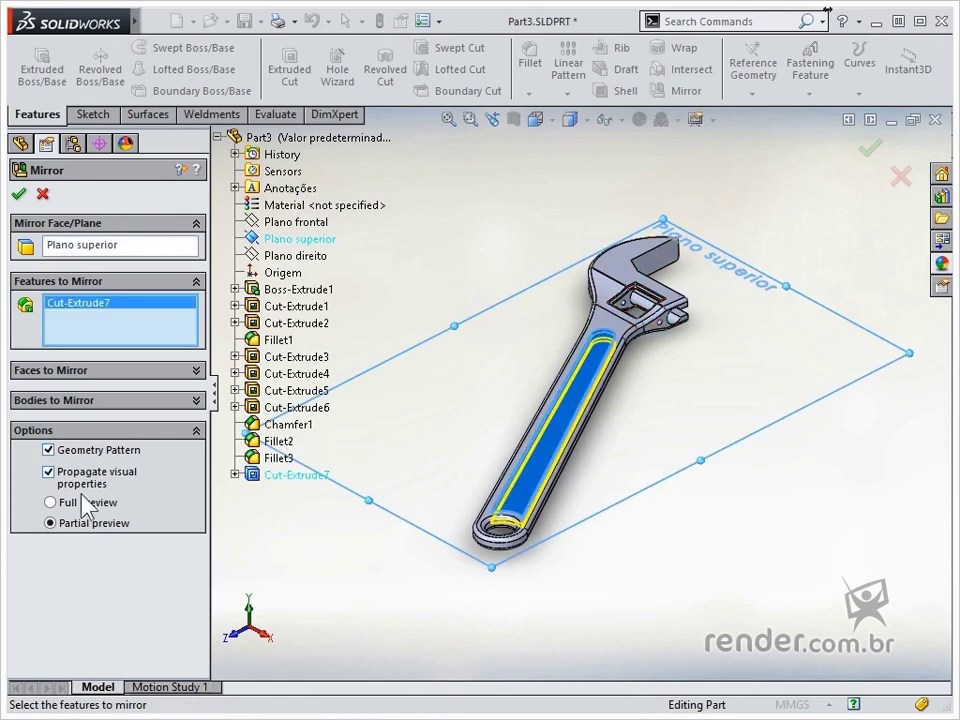
click(88, 501)
click(18, 195)
Step: Fillet the whole upper edge loop of the handle recess with a 2 mm radius
scroll(529, 444, down, 8)
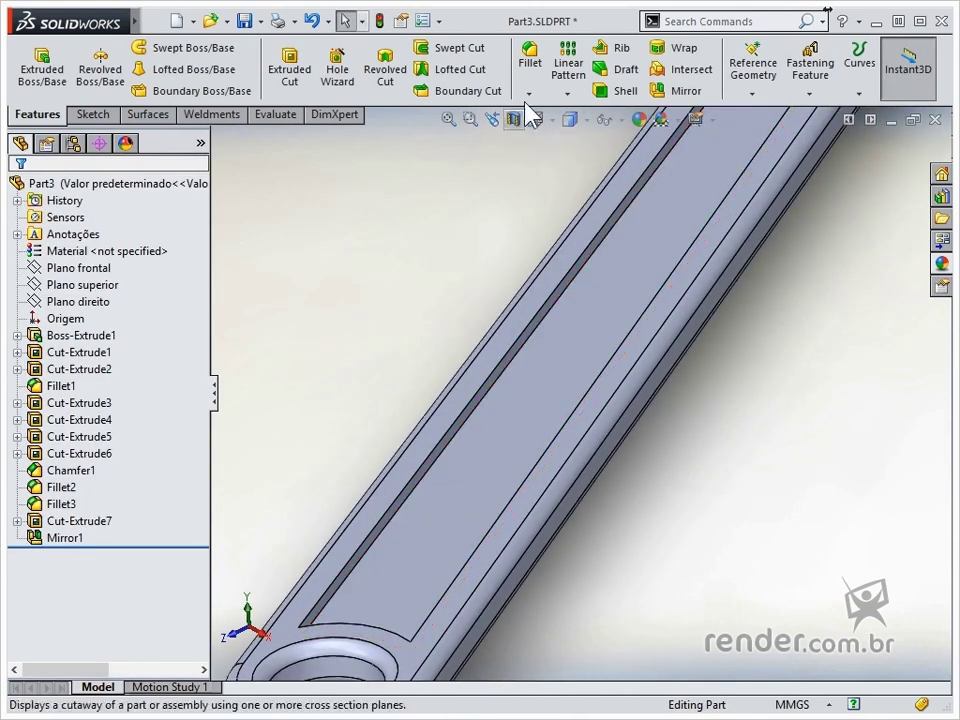
click(530, 60)
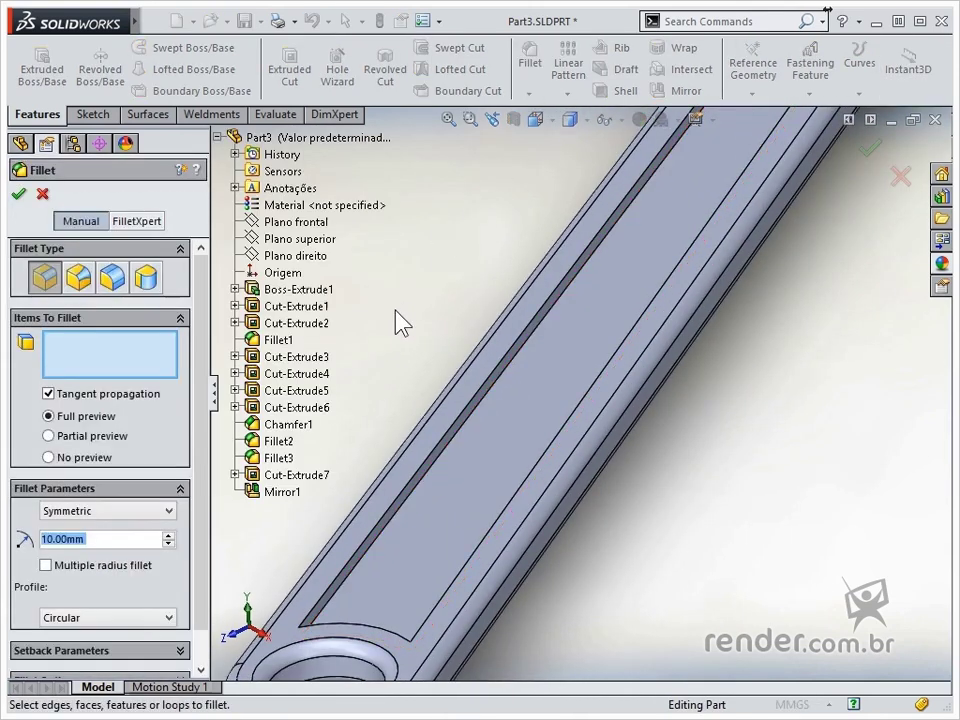
click(509, 367)
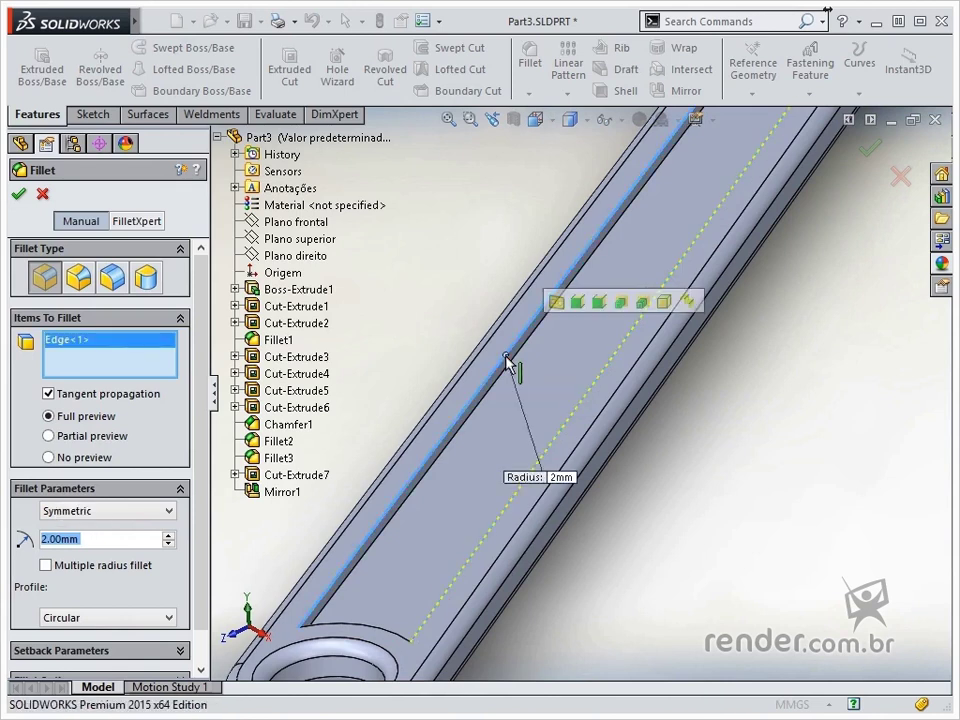
click(557, 301)
scroll(570, 314, up, 5)
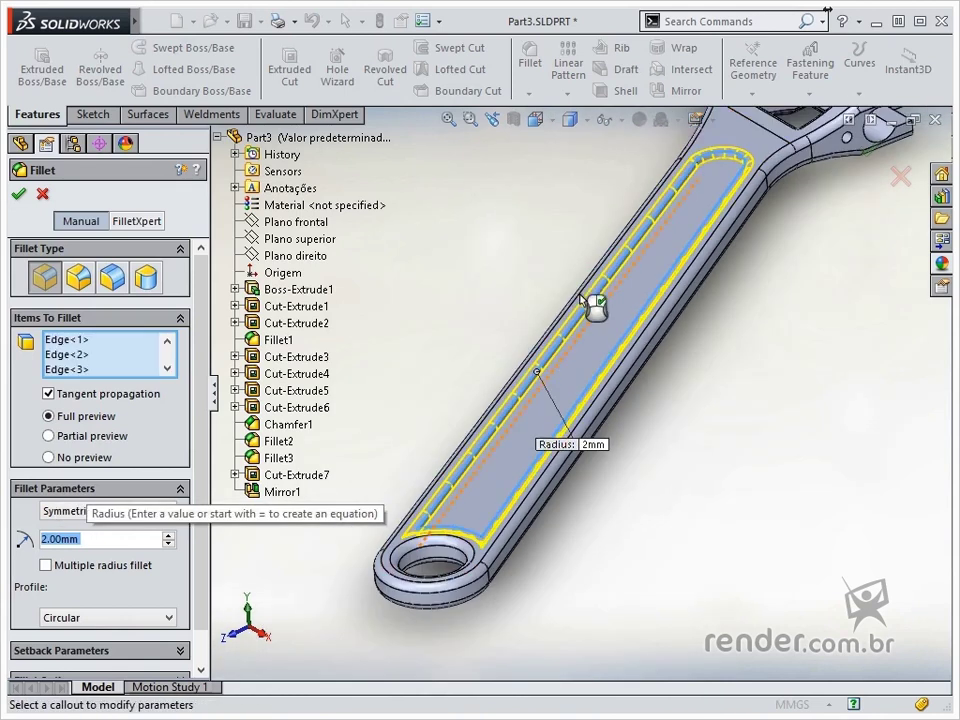
click(22, 195)
Step: Fillet the two short corner edges of the recess beside the hanging hole with a 1 mm radius
click(530, 60)
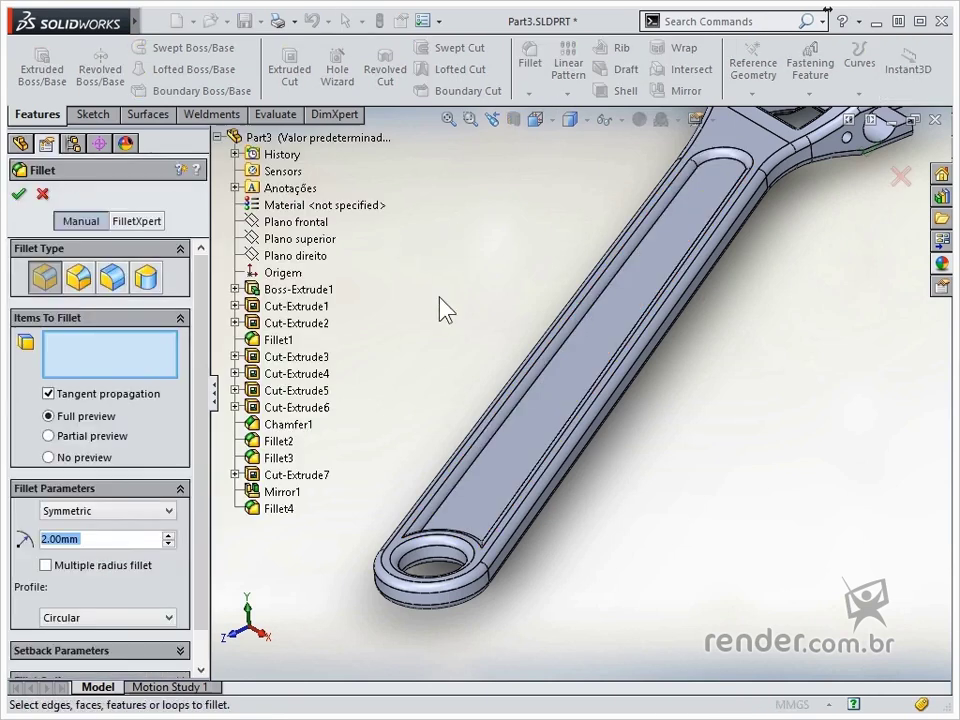
text(1)
key(Return)
middle_drag(509, 508, 364, 647)
scroll(400, 512, down, 5)
click(422, 478)
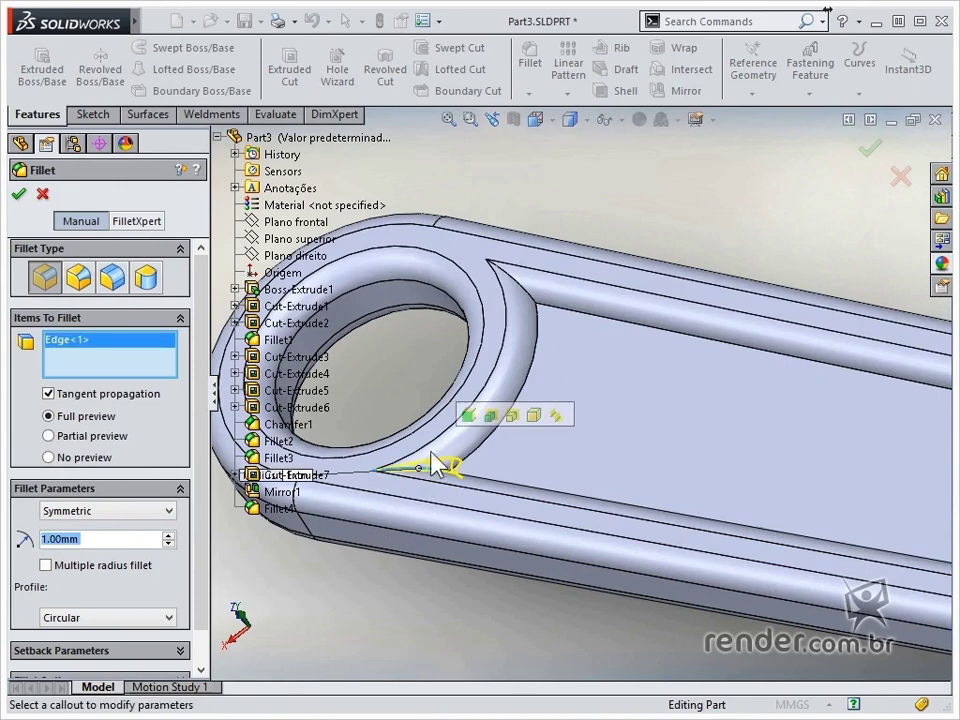
click(523, 292)
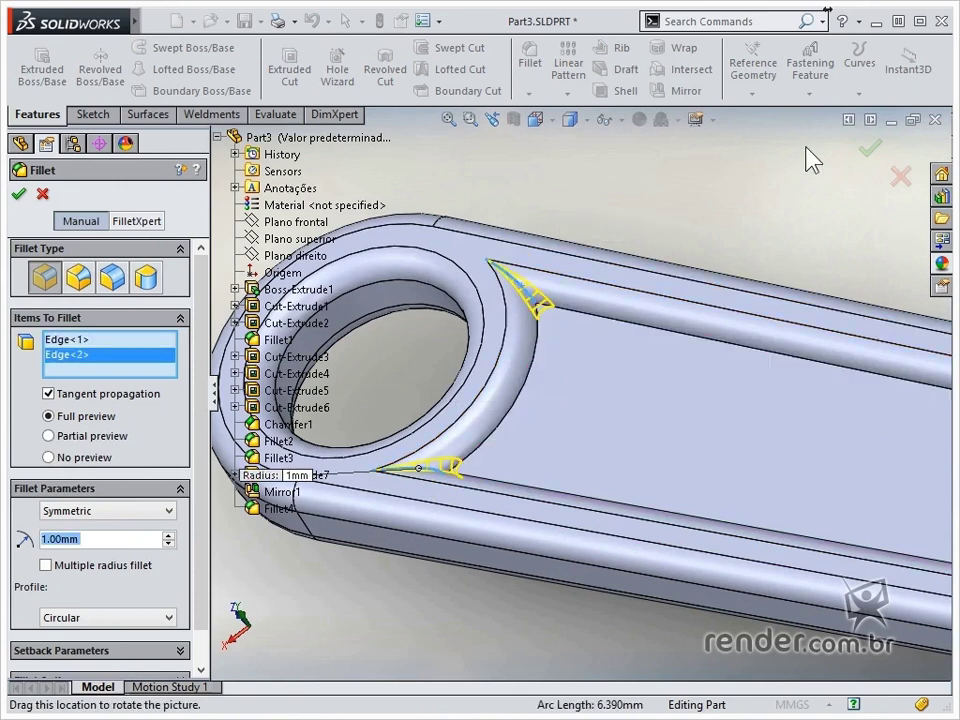
click(869, 148)
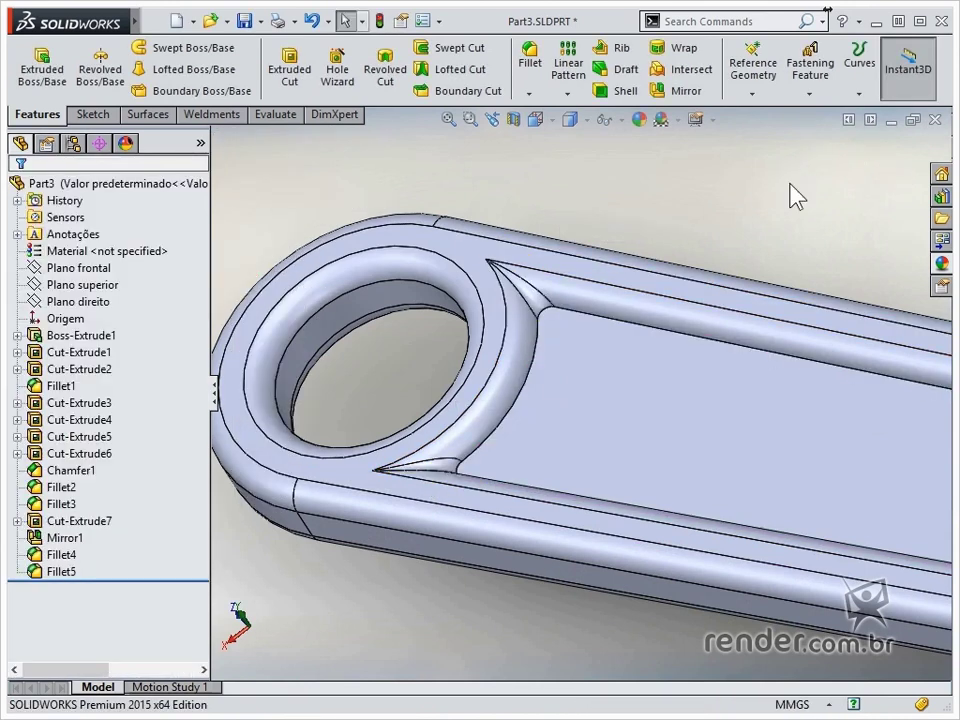
key(ctrl+7)
scroll(613, 485, down, 2)
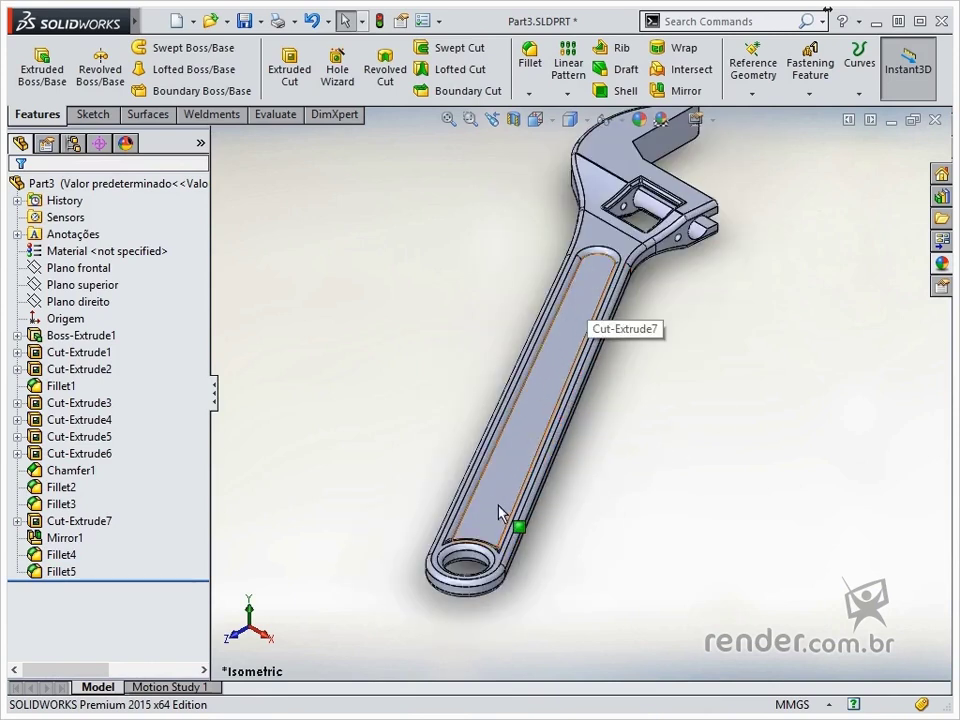
click(517, 461)
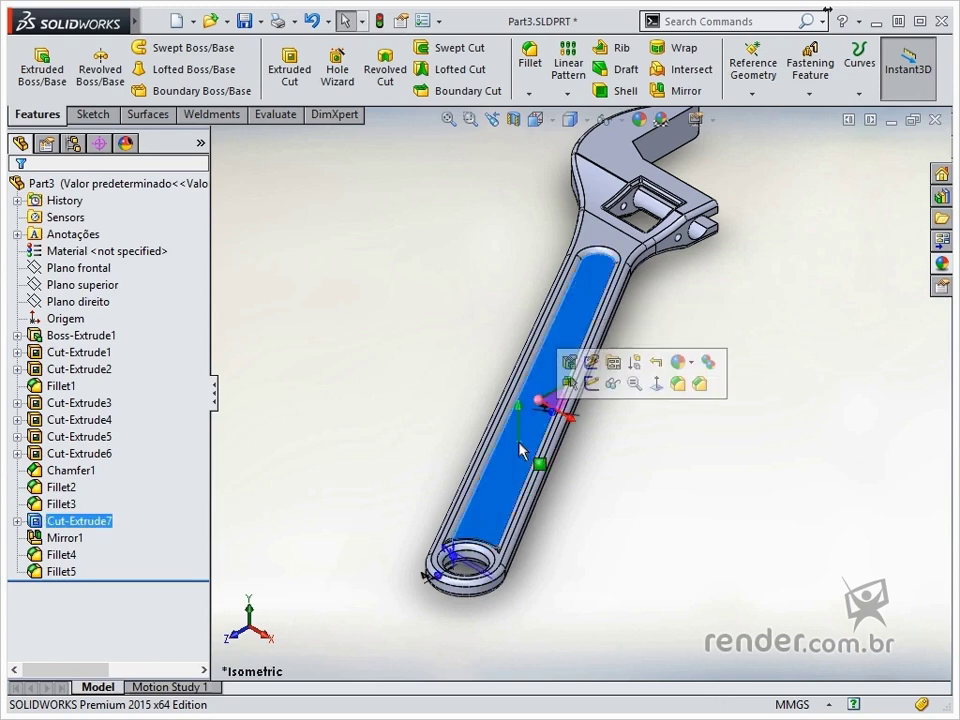
click(566, 388)
click(503, 385)
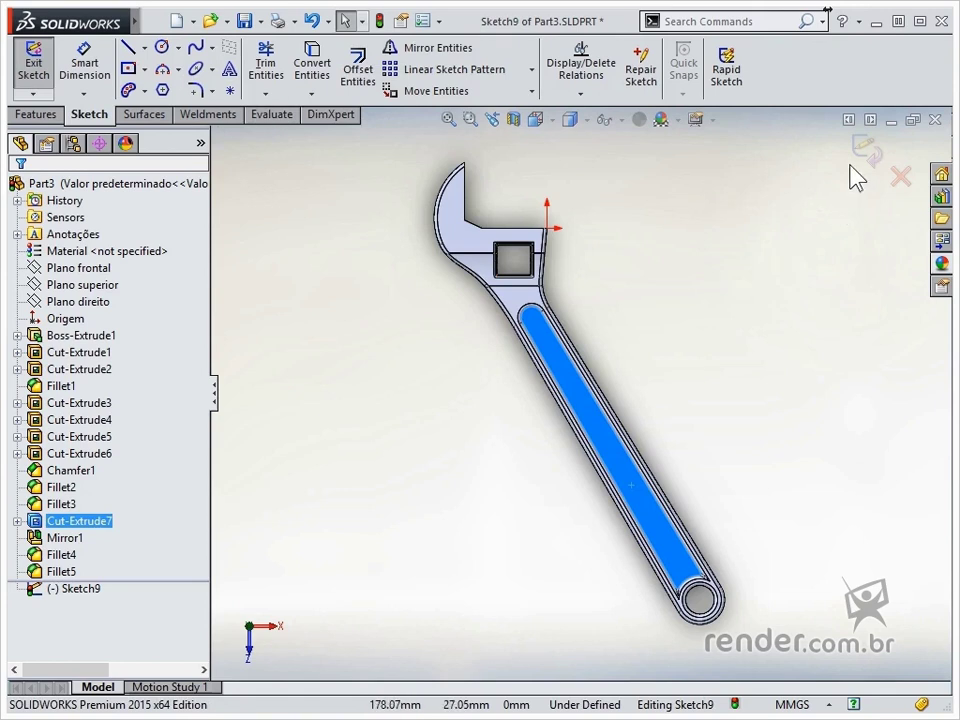
click(863, 148)
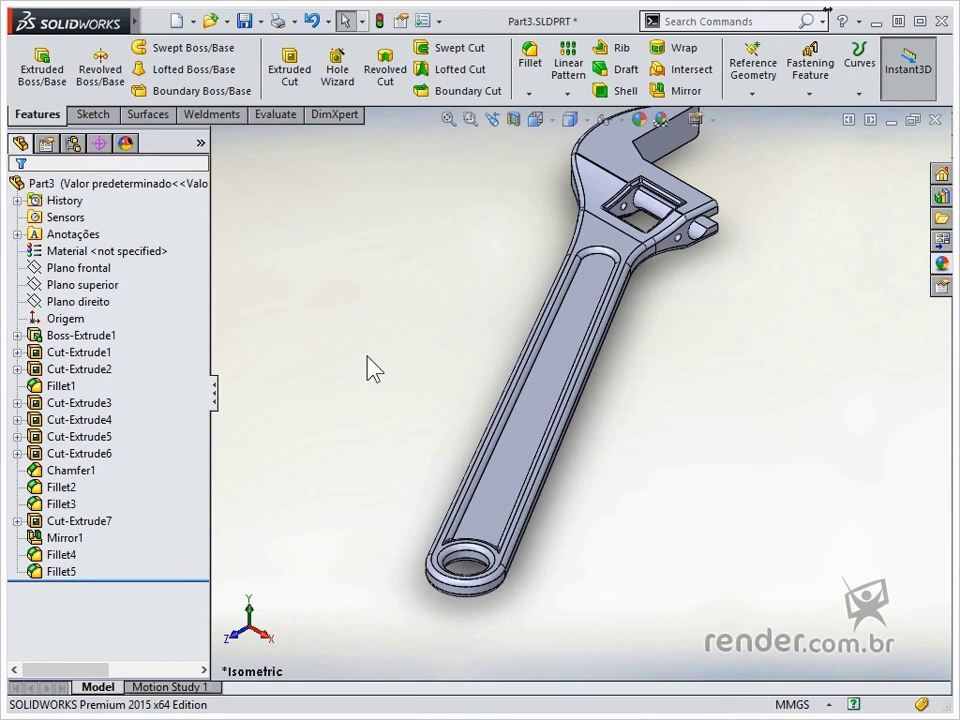
Step: Start a sketch on the flat jaw face of the wrench head, above the square window
scroll(600, 280, up, 3)
scroll(602, 381, down, 6)
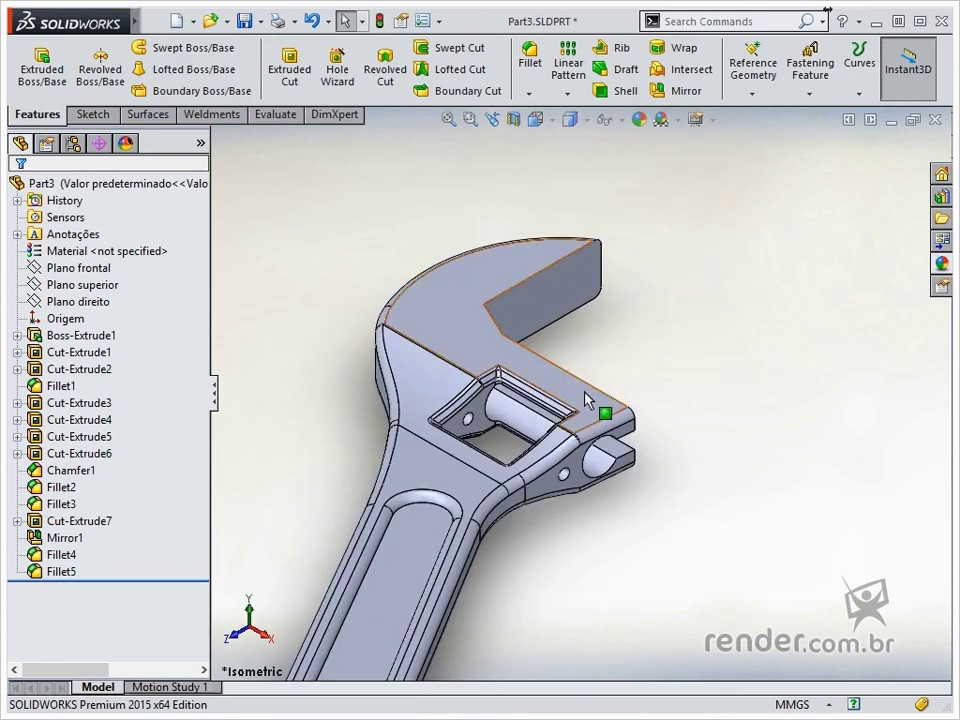
click(586, 396)
click(657, 332)
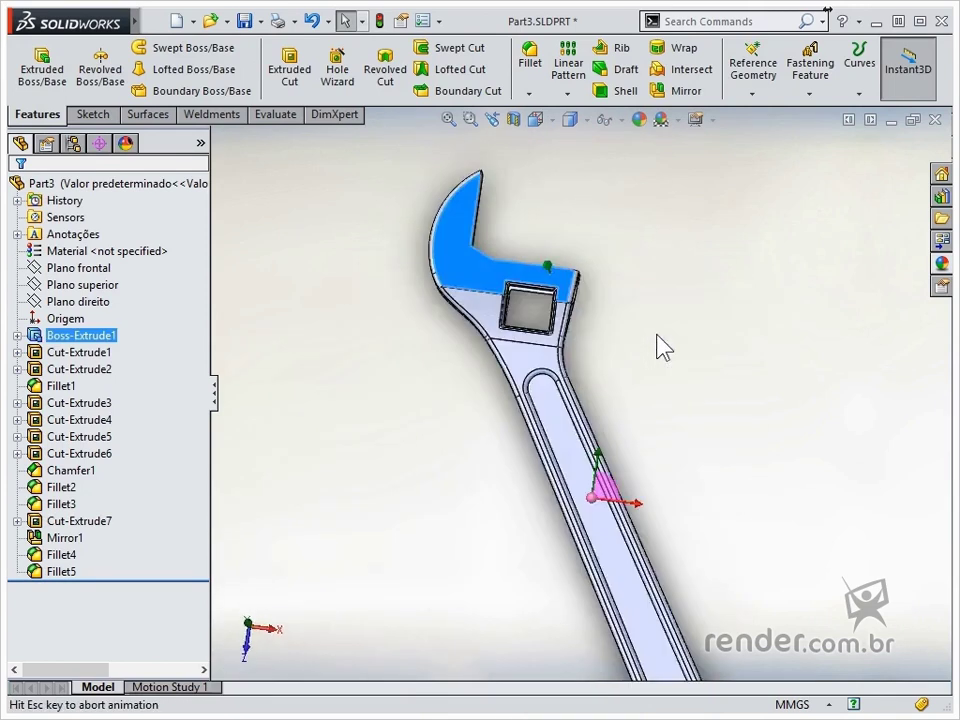
scroll(548, 400, down, 5)
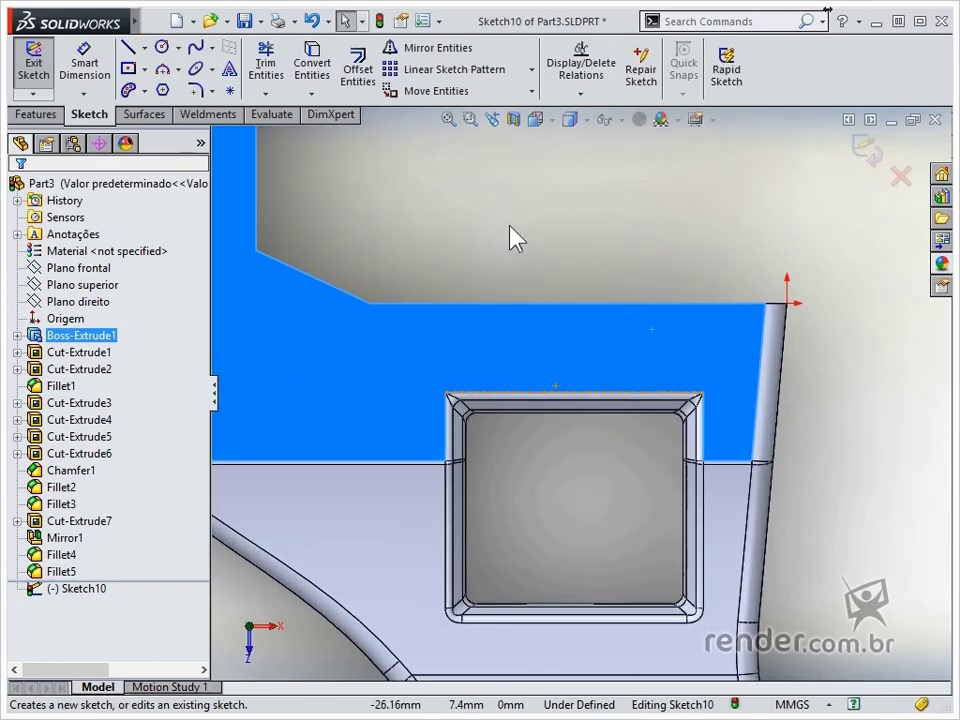
Step: Sketch four narrow upright rectangles between the jaw edge and the window, alternating long and short, the third about 1.3 by 6 mm
click(145, 68)
click(160, 90)
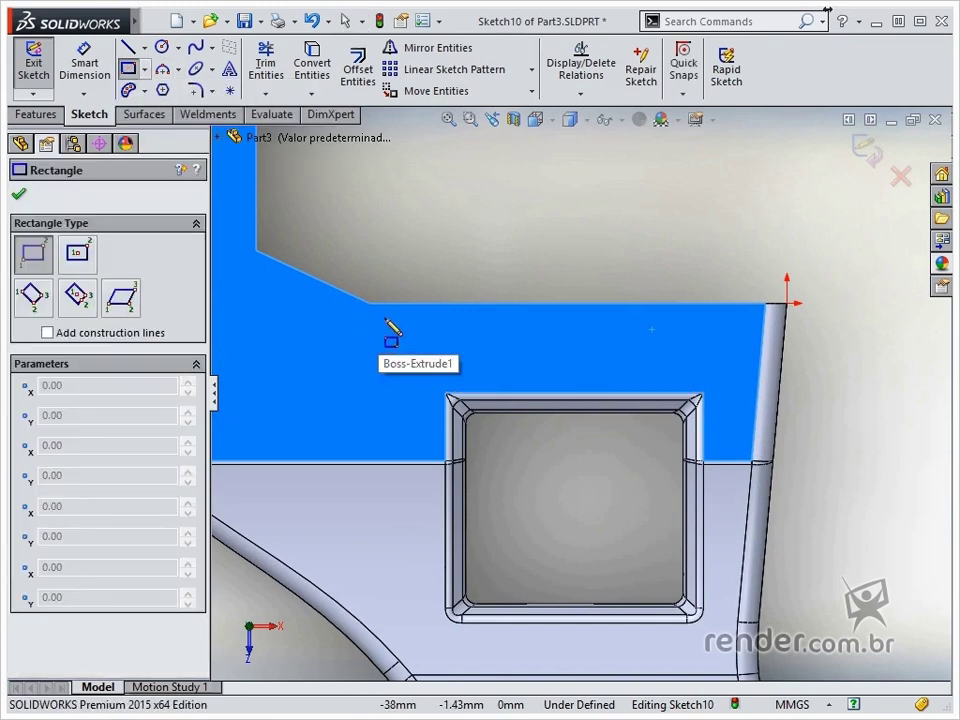
click(390, 320)
click(407, 408)
click(427, 317)
click(418, 357)
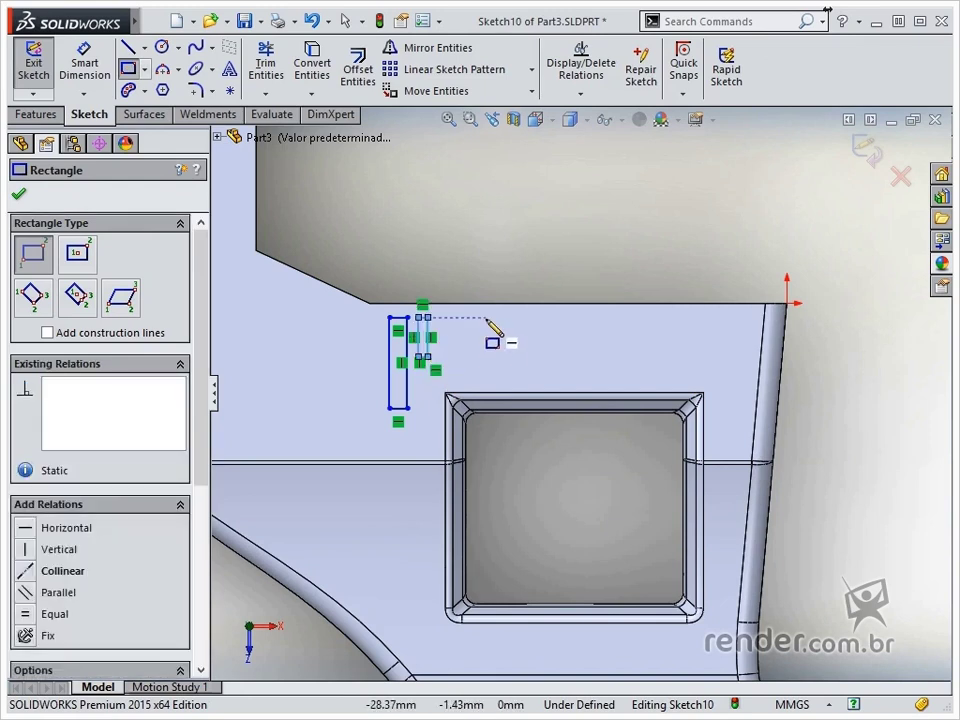
click(499, 318)
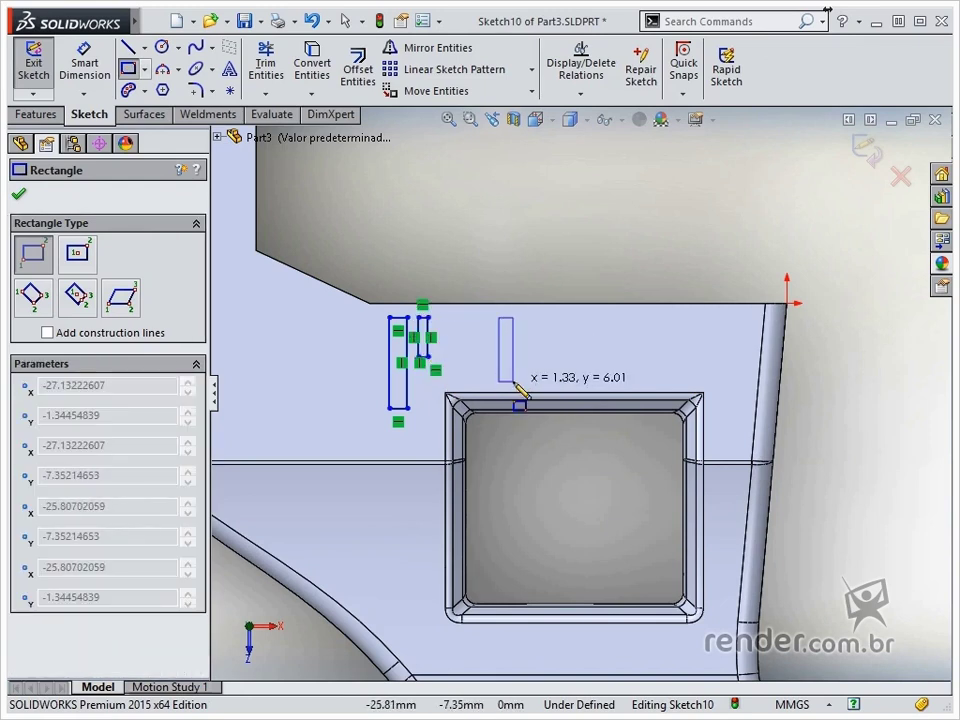
click(514, 381)
click(527, 317)
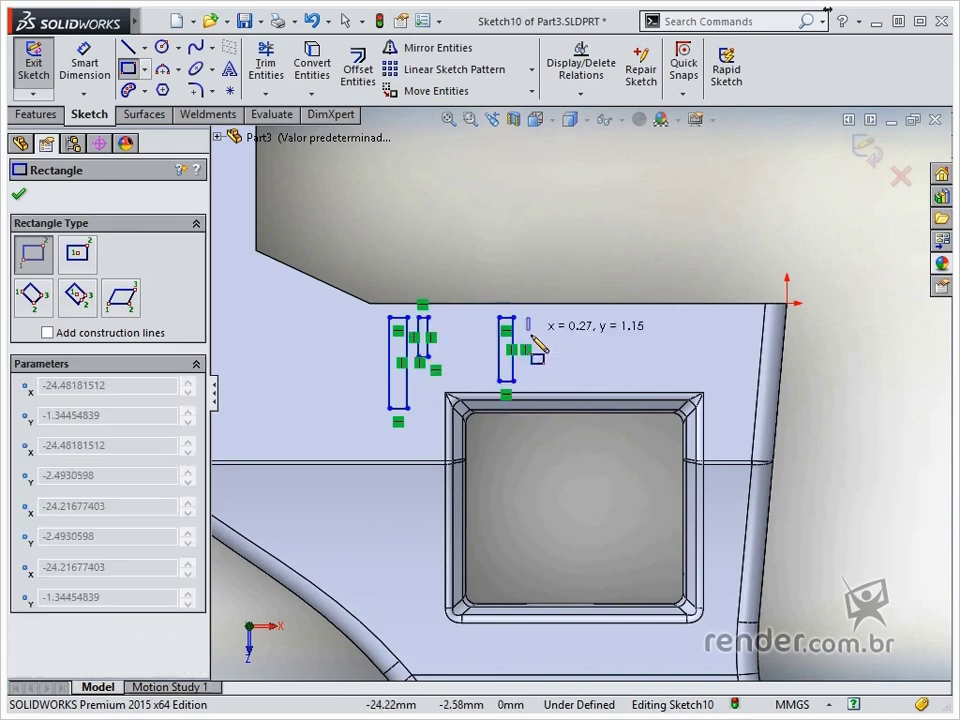
click(540, 357)
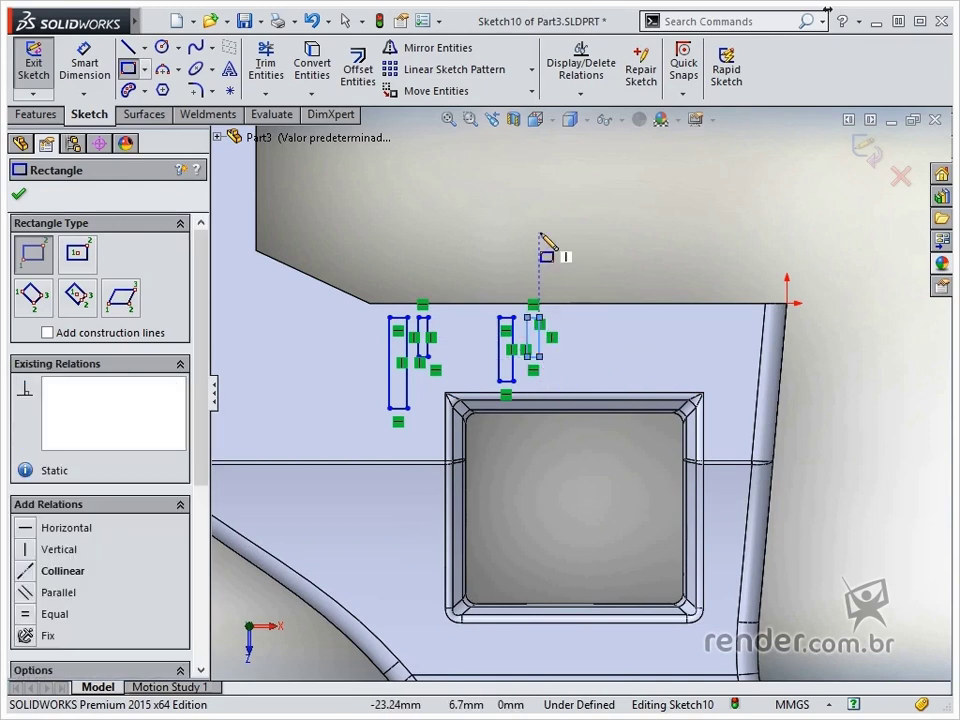
key(Escape)
Step: Make the top edges of all four narrow rectangles collinear
scroll(470, 340, down, 3)
click(364, 315)
ctrl+click(404, 315)
ctrl+click(550, 315)
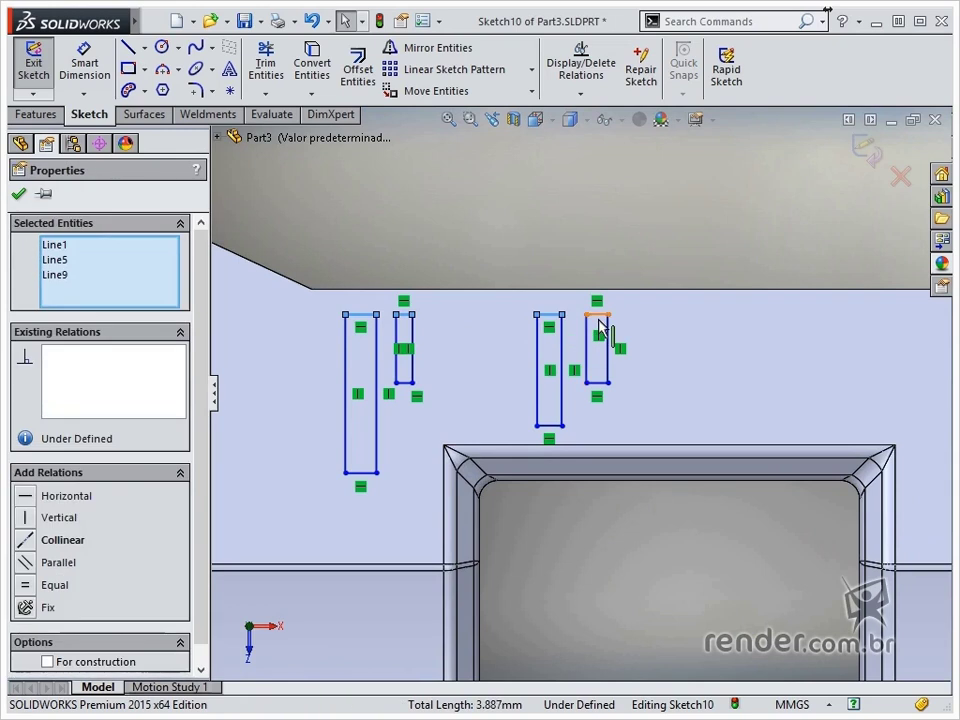
ctrl+click(598, 317)
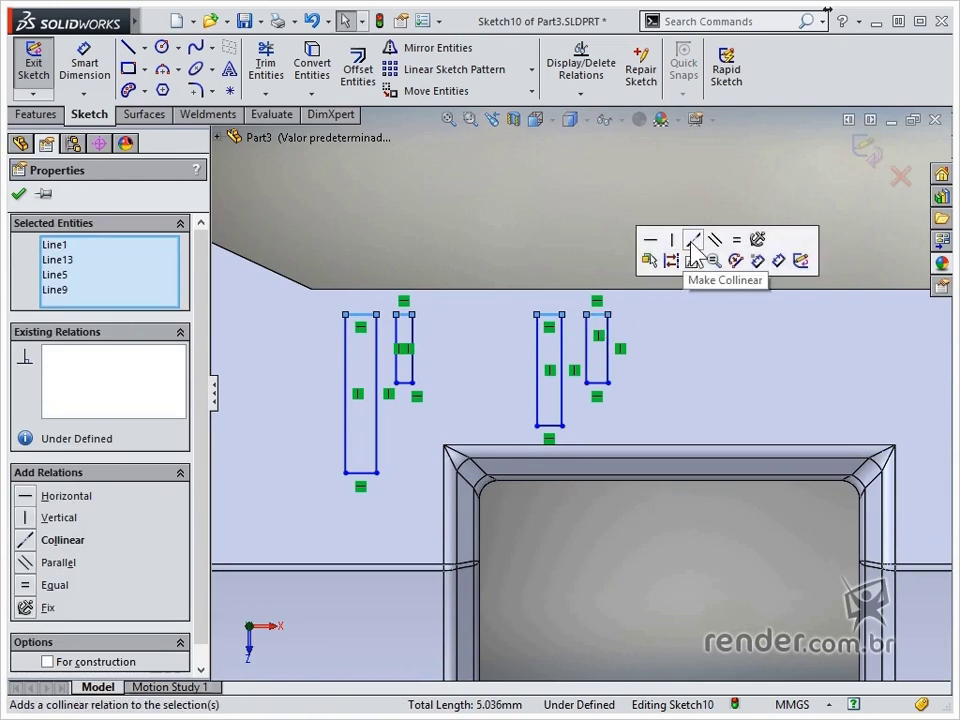
click(691, 241)
Step: Make the bottom edges of the two short rectangles collinear
click(407, 385)
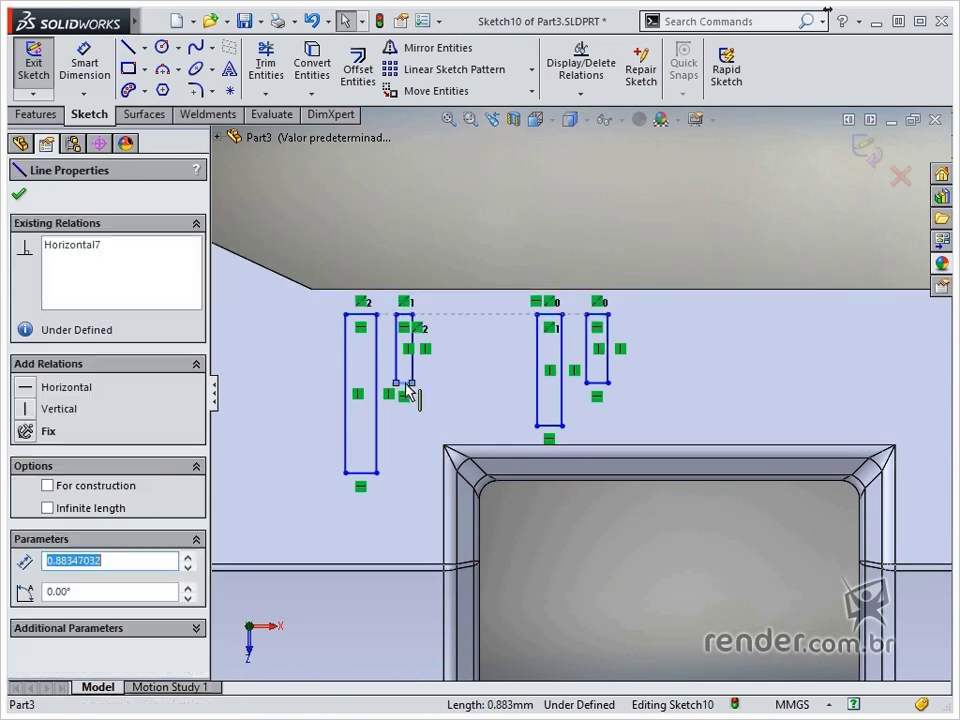
ctrl+click(598, 383)
click(685, 312)
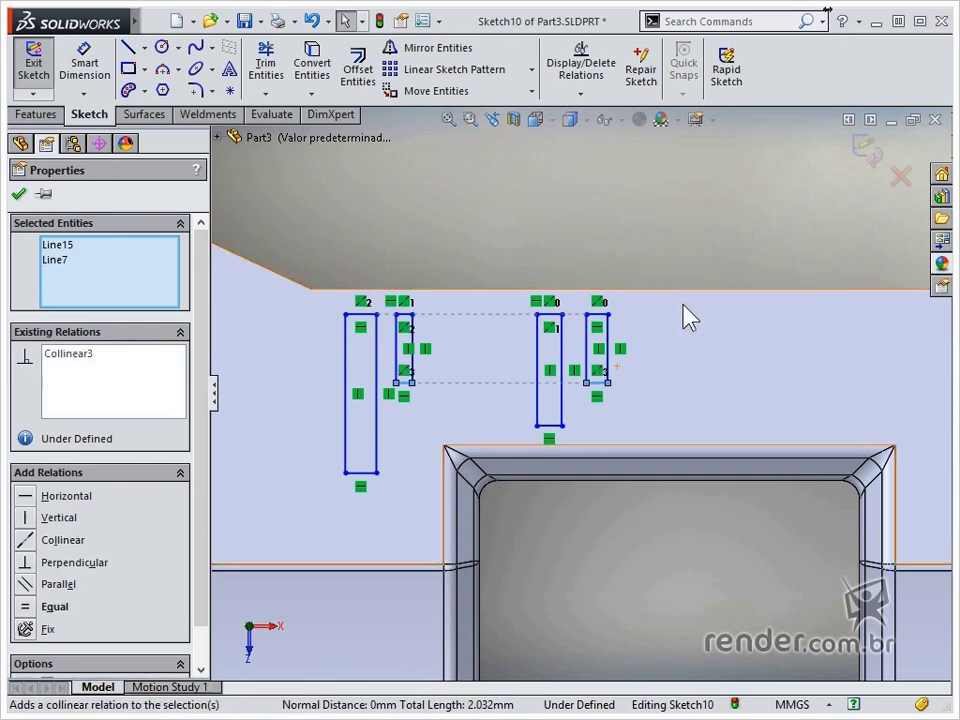
Step: Make the top edges of all four narrow rectangles equal in length
click(361, 315)
ctrl+click(409, 315)
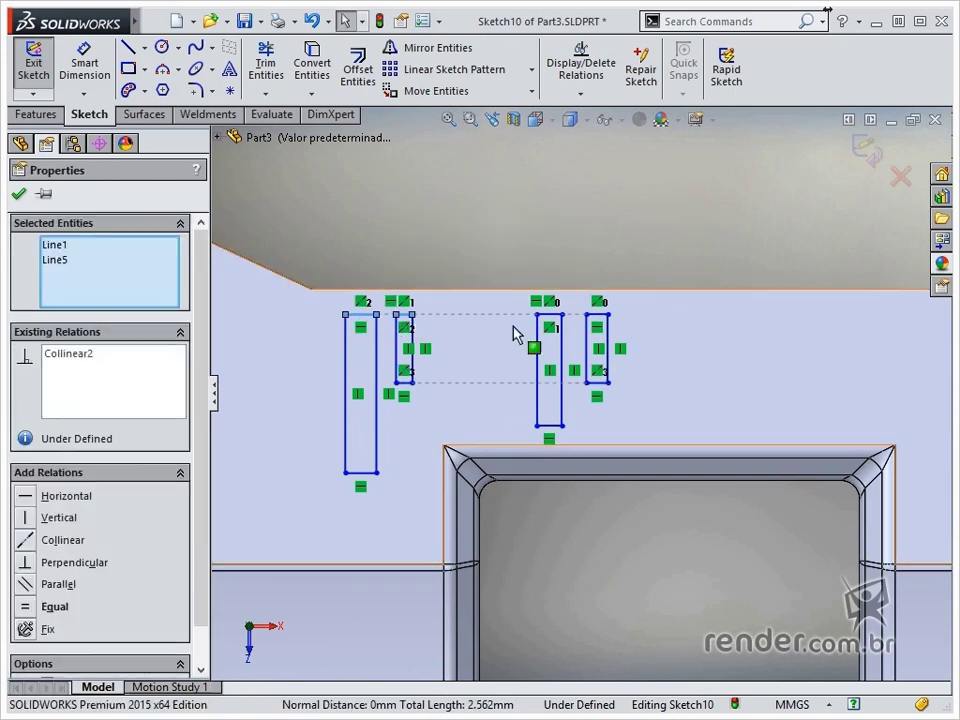
ctrl+click(549, 315)
ctrl+click(597, 315)
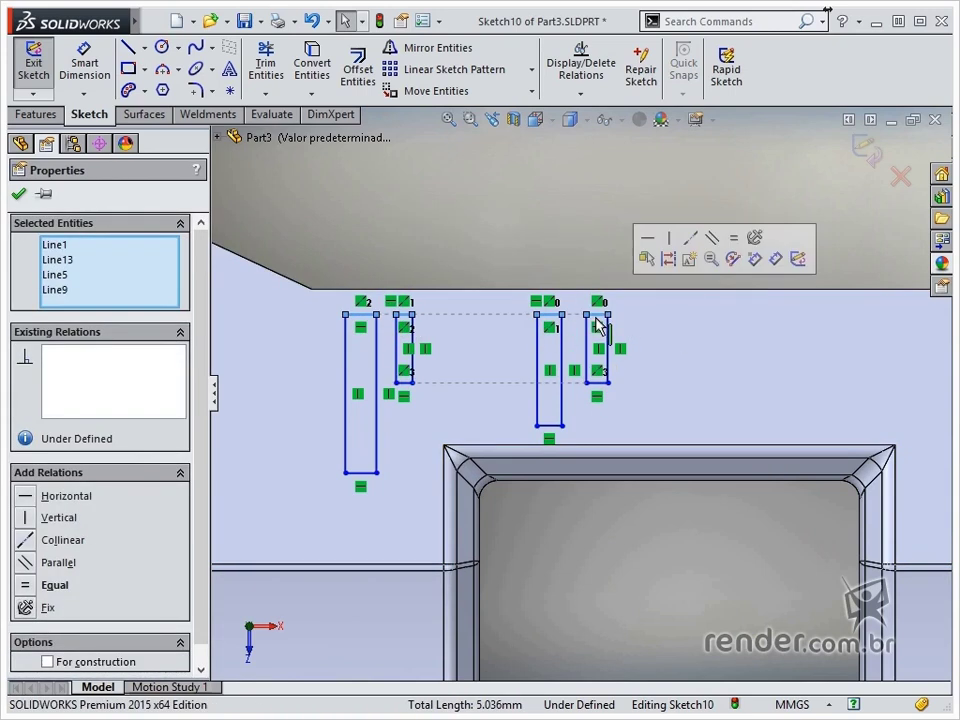
click(734, 240)
key(Escape)
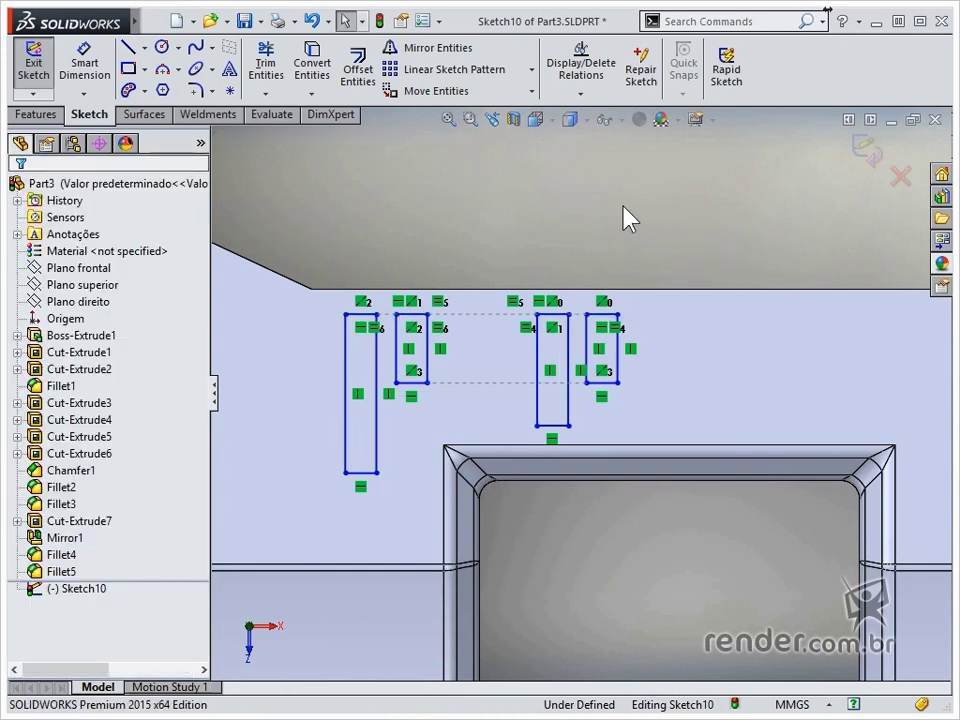
Step: Dimension the first long rectangle 0.5 mm from the jaw edge and set its width to 0.5 mm
right_drag(530, 210, 525, 160)
click(362, 314)
click(328, 228)
text(0,5)
key(Return)
click(358, 298)
click(371, 229)
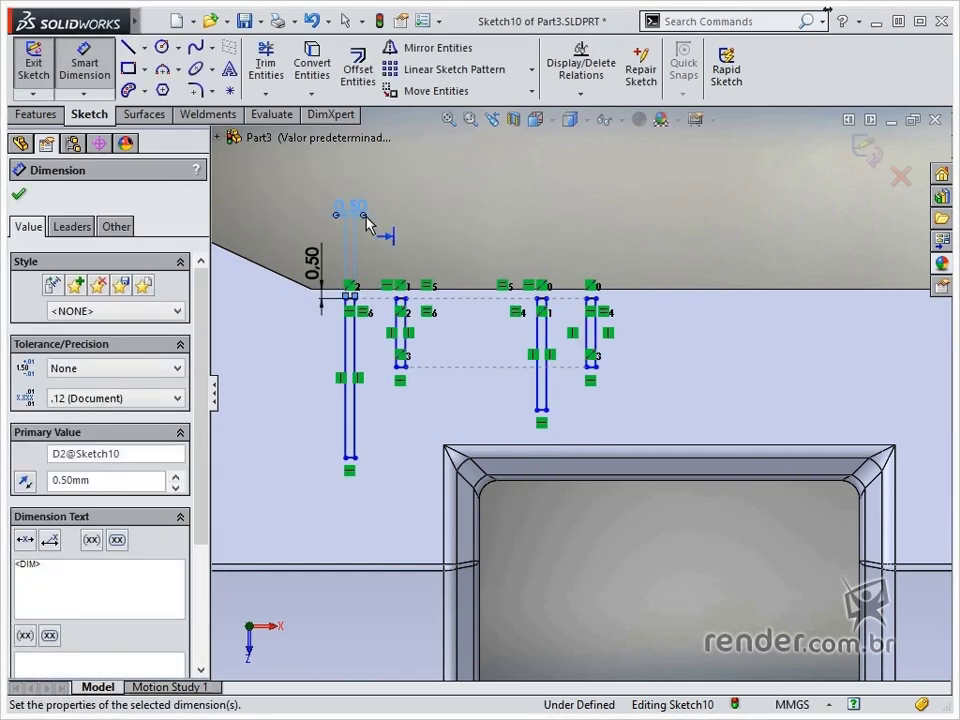
click(388, 247)
Step: Set the gap between the first long rectangle and the neighbouring short rectangle to 0.5 mm
click(357, 345)
click(396, 330)
click(396, 212)
text(0.5)
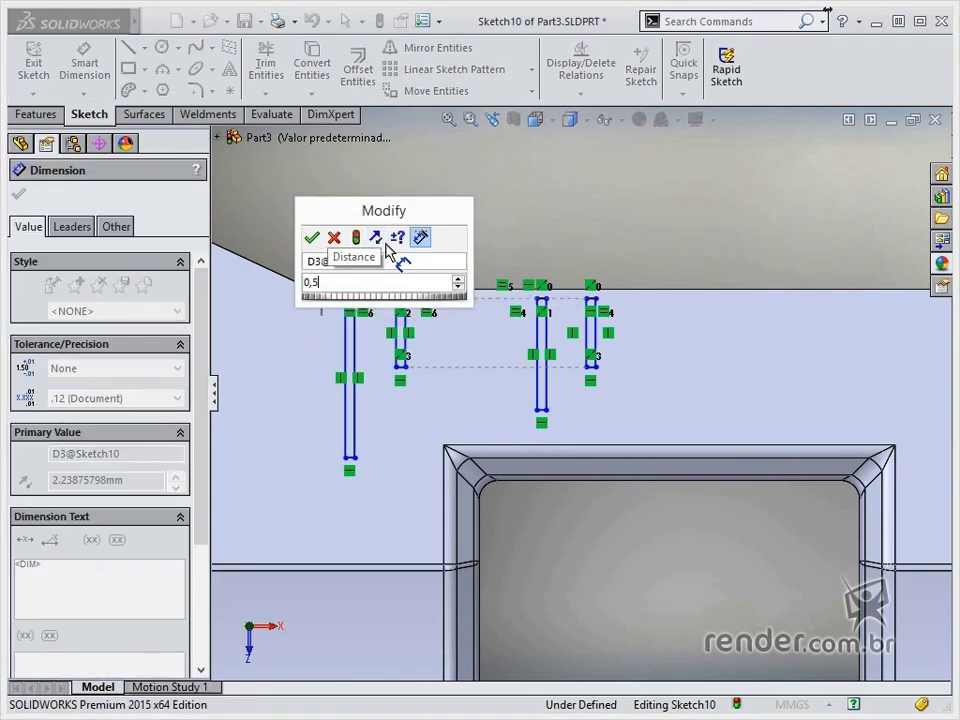
key(Return)
click(470, 245)
Step: Set the distance between the facing sides of the first and third rectangles to 4.5 mm
scroll(454, 315, down, 3)
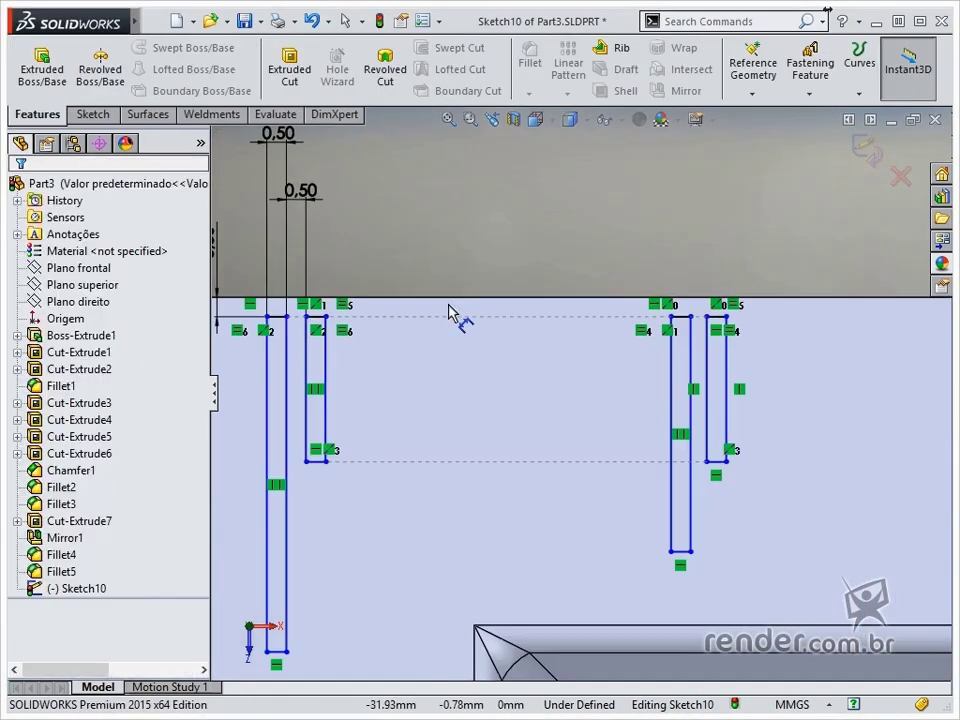
click(288, 430)
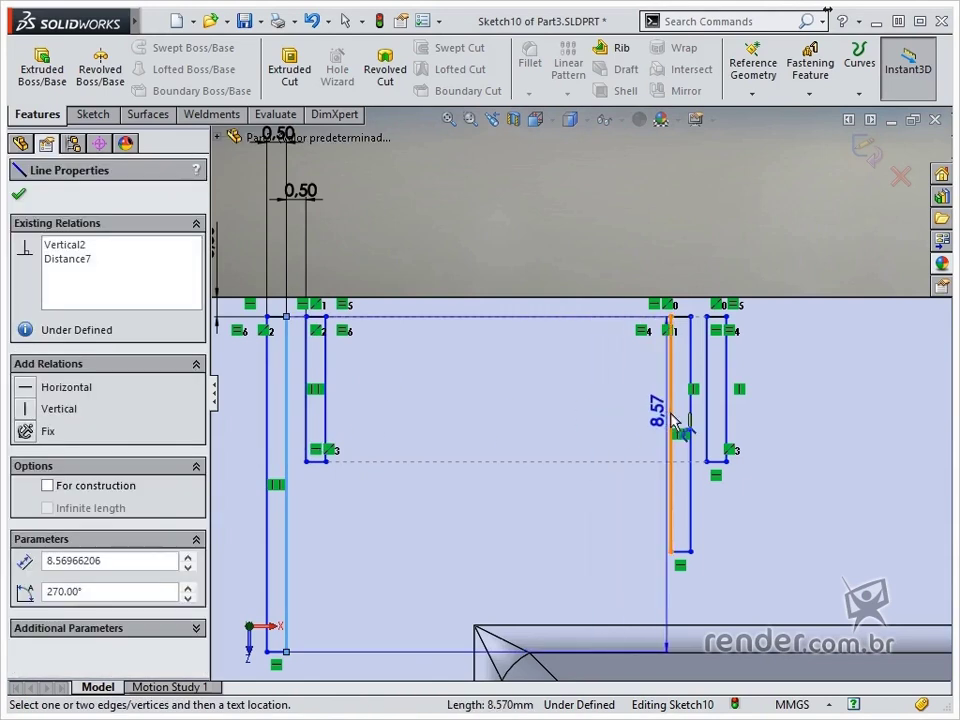
click(670, 432)
click(500, 242)
text(4.5)
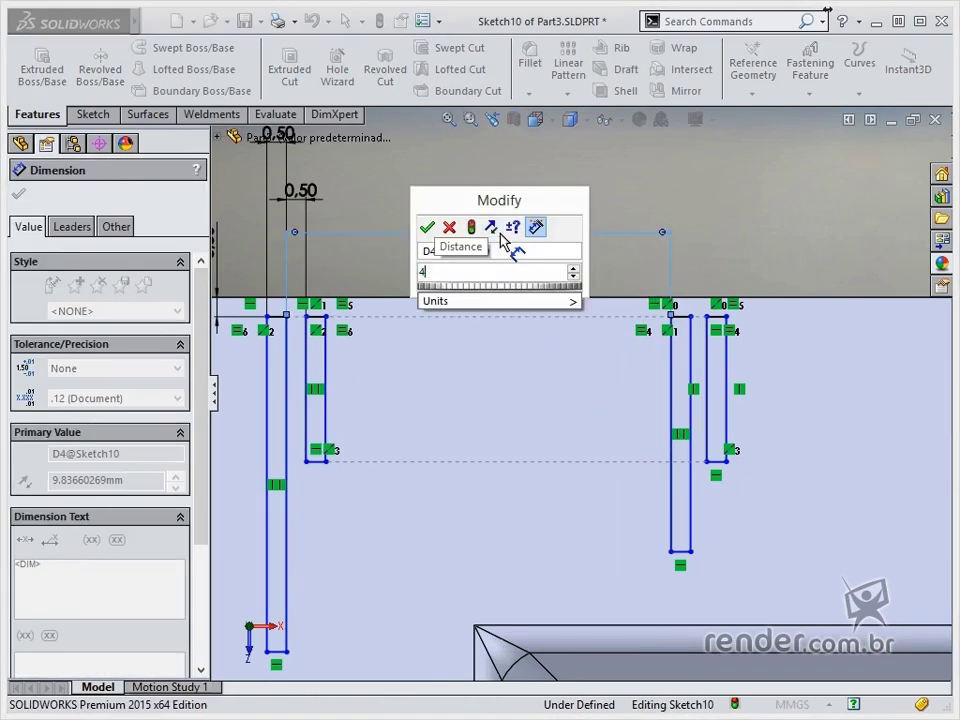
key(Return)
Step: Set the gap between the third and fourth rectangles to 0.5 mm
click(486, 356)
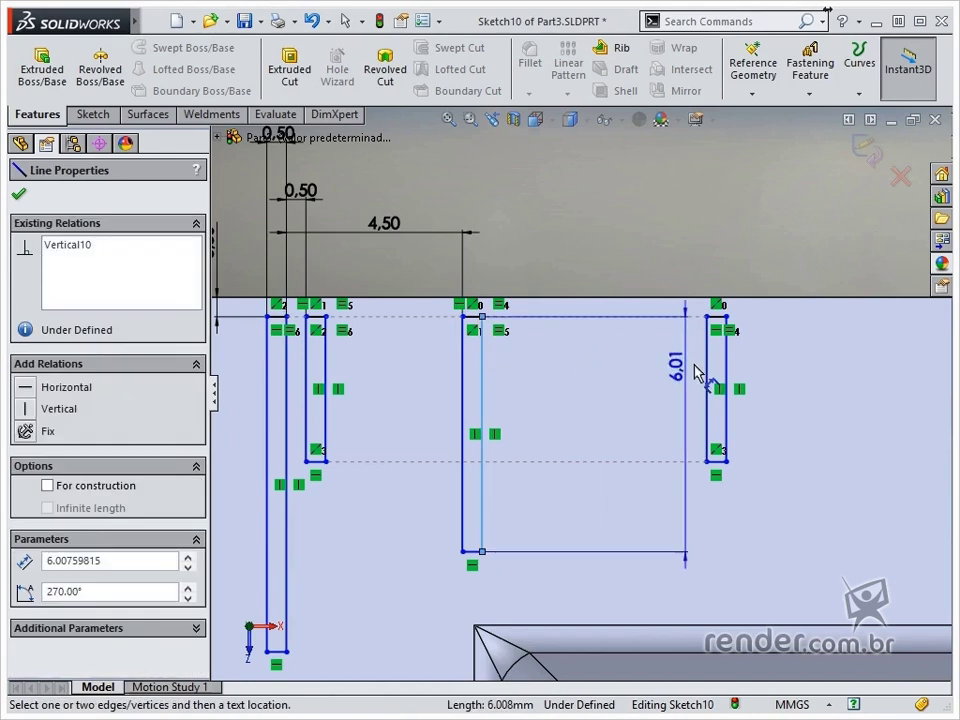
click(706, 398)
click(572, 238)
text(0.5)
key(Return)
Step: Set the length of the first long rectangle to 6 mm
scroll(440, 400, up, 4)
click(360, 440)
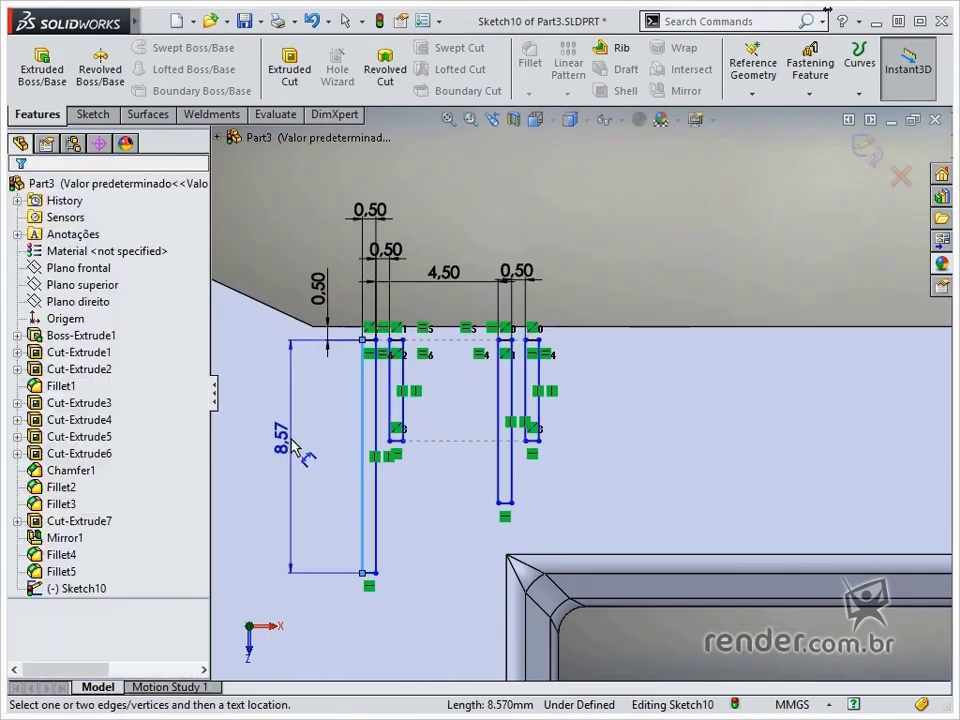
click(303, 450)
text(6)
key(Return)
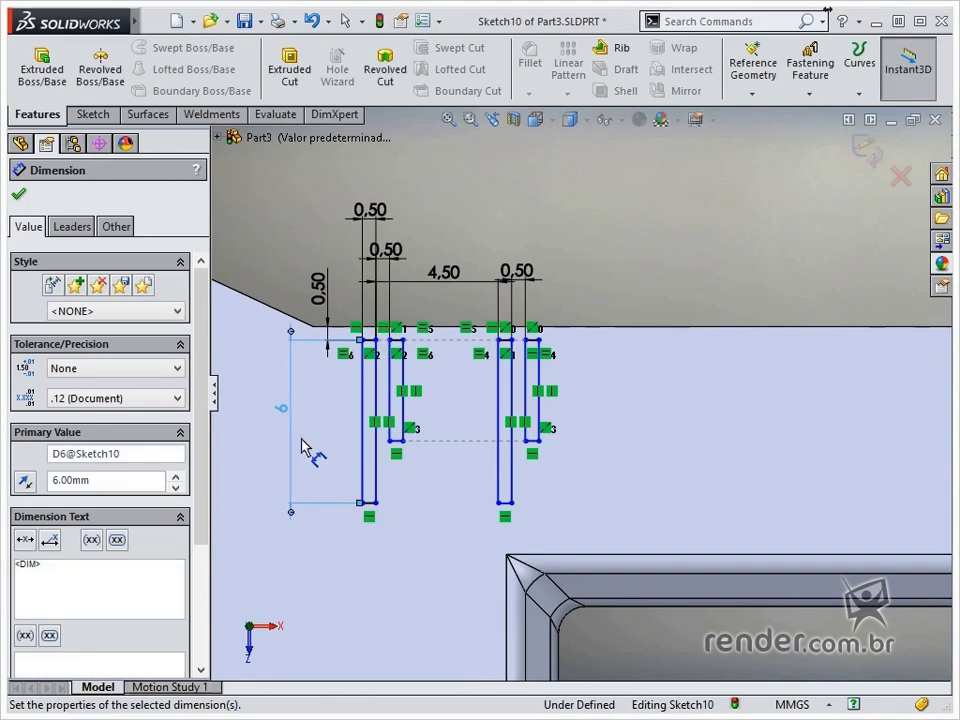
Step: Set the length of the first short rectangle to 2 mm and the length of the third rectangle to 4 mm
click(390, 393)
double_click(340, 403)
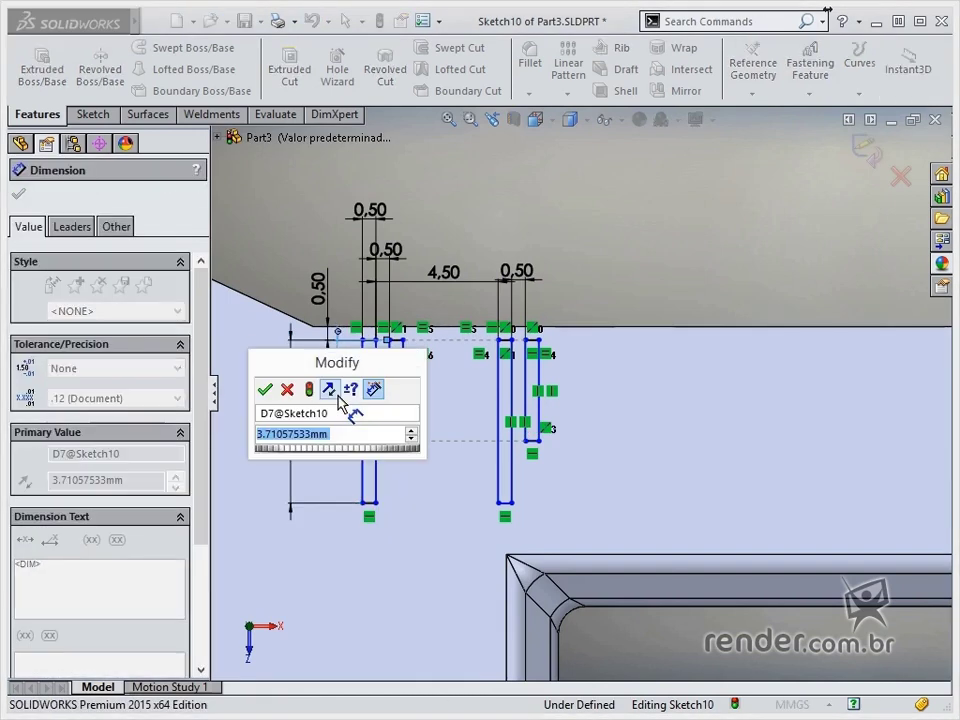
text(2)
key(Return)
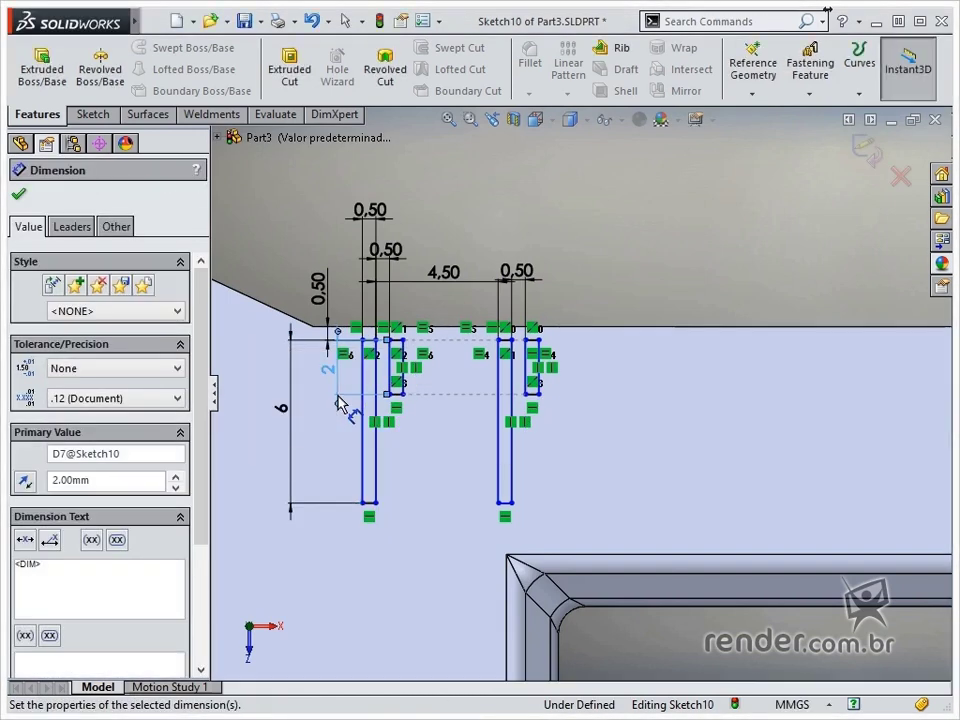
click(499, 447)
click(480, 446)
text(4)
key(Return)
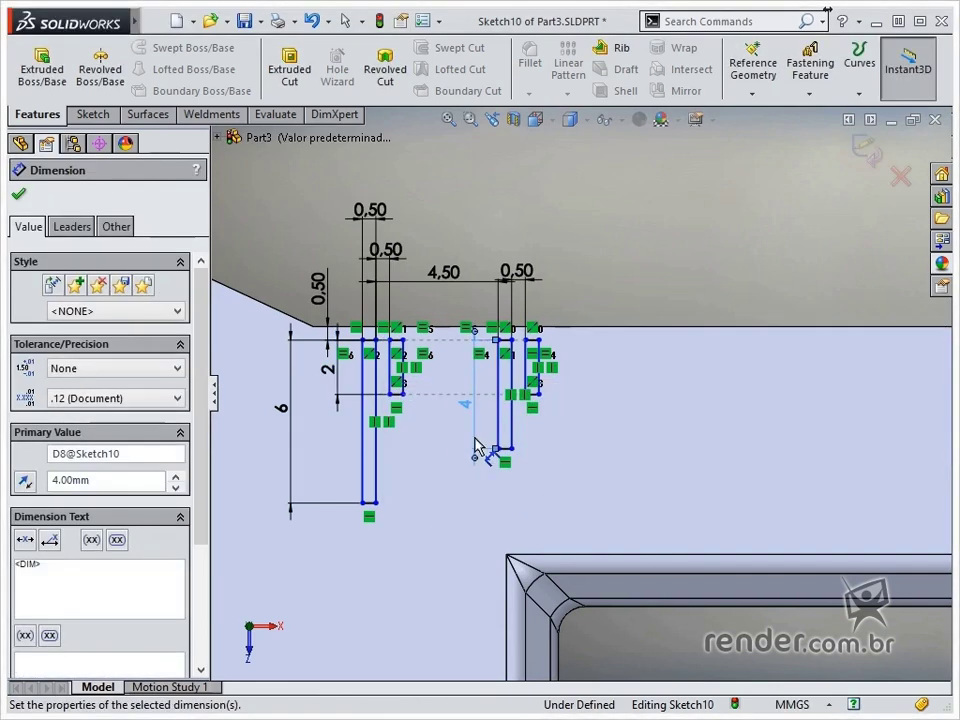
Step: Dimension the first long rectangle 14.75 mm horizontally from the vertical jaw edge
scroll(394, 321, up, 5)
click(358, 280)
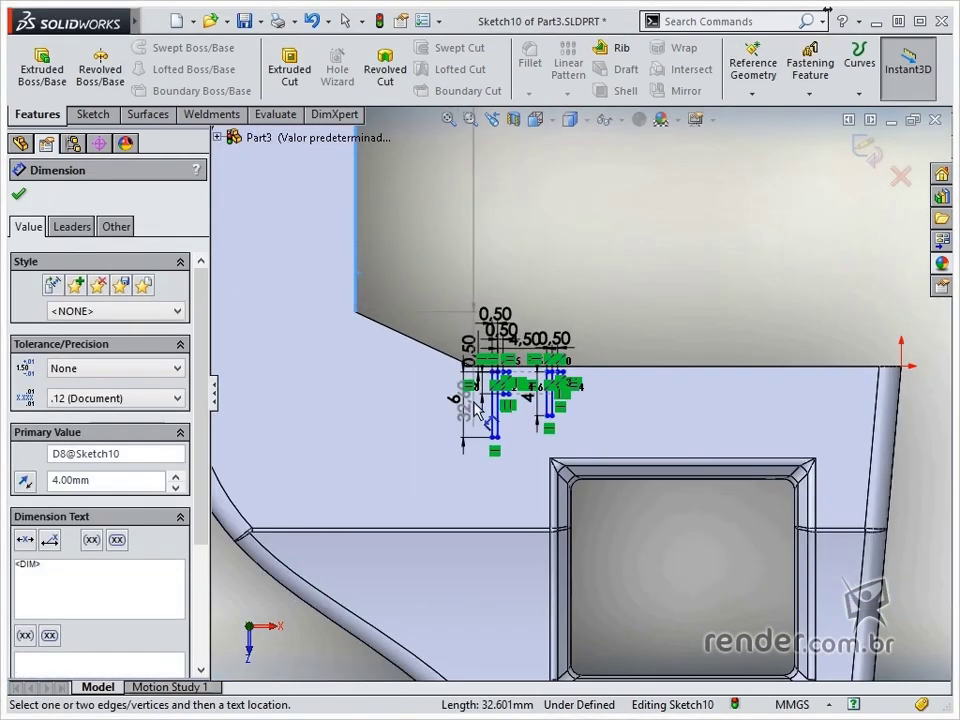
click(464, 400)
click(452, 228)
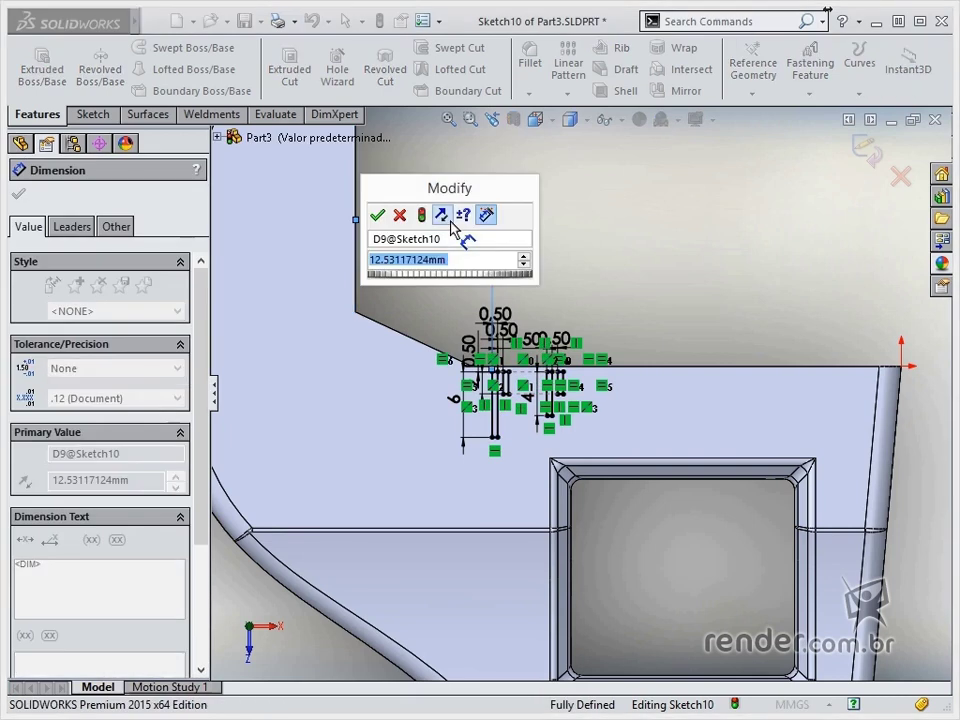
text(14.75)
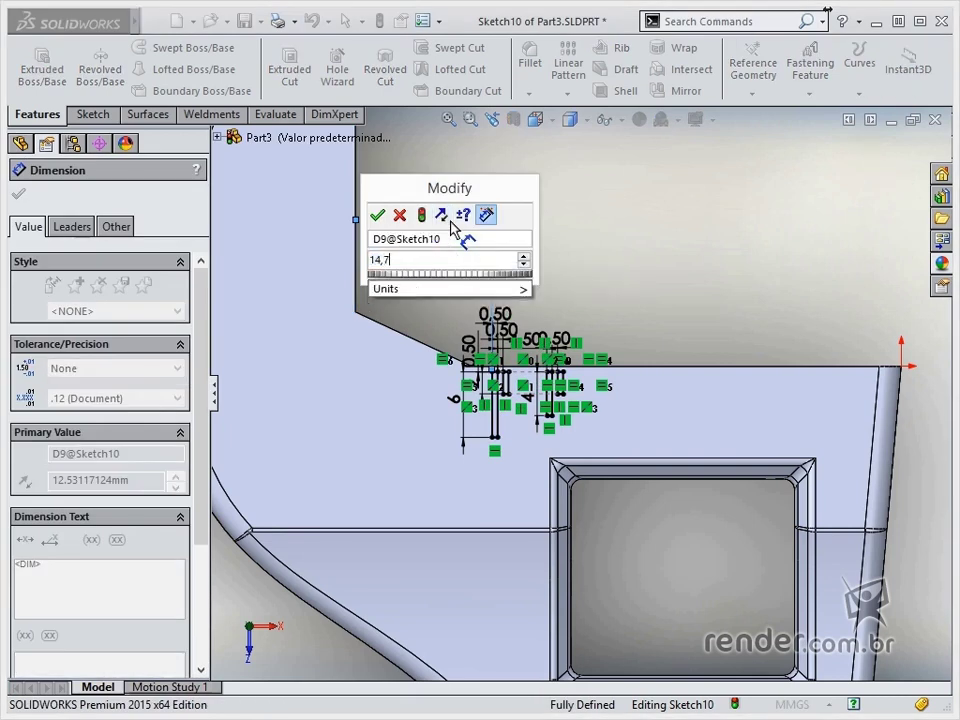
key(Return)
scroll(580, 400, down, 3)
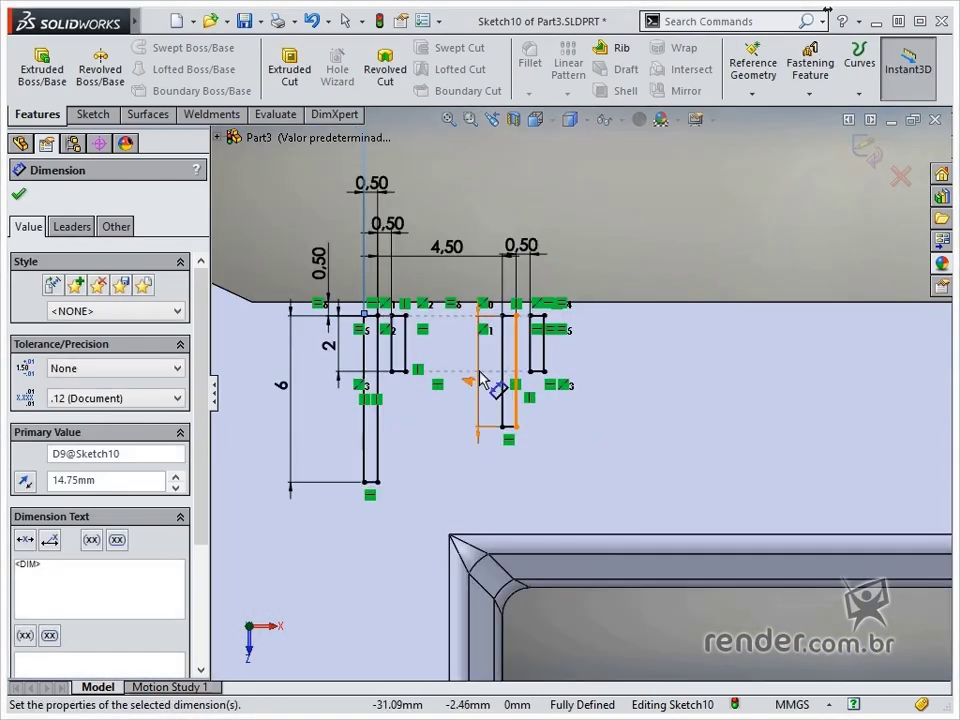
key(Escape)
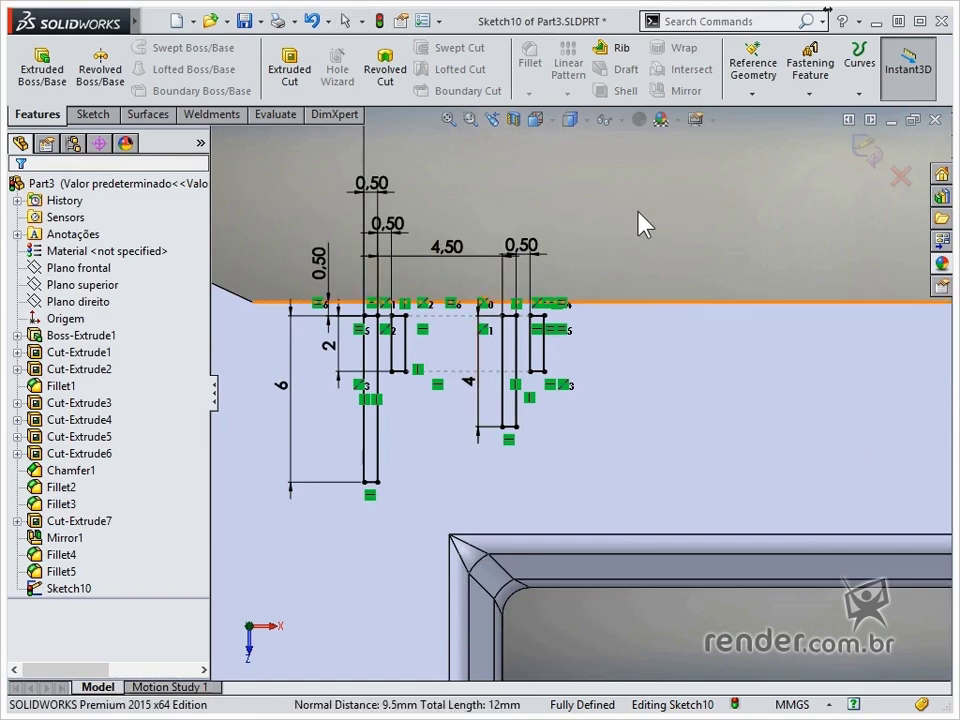
Step: Set up a linear sketch pattern of the first short rectangle along the X-axis with 1 mm spacing and 9 instances
scroll(490, 312, down, 2)
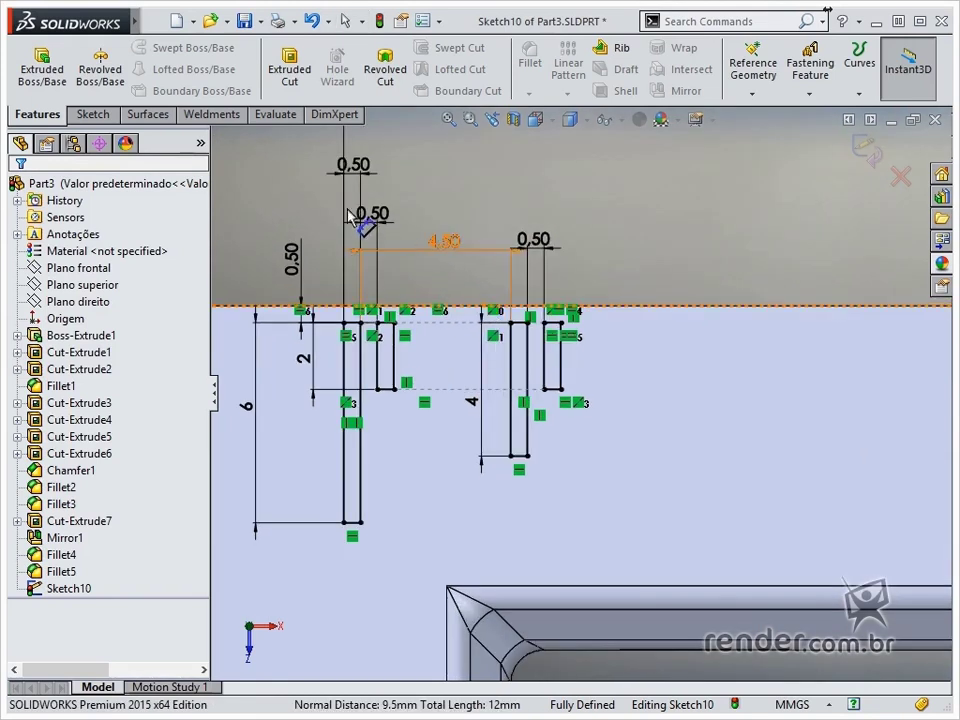
click(93, 115)
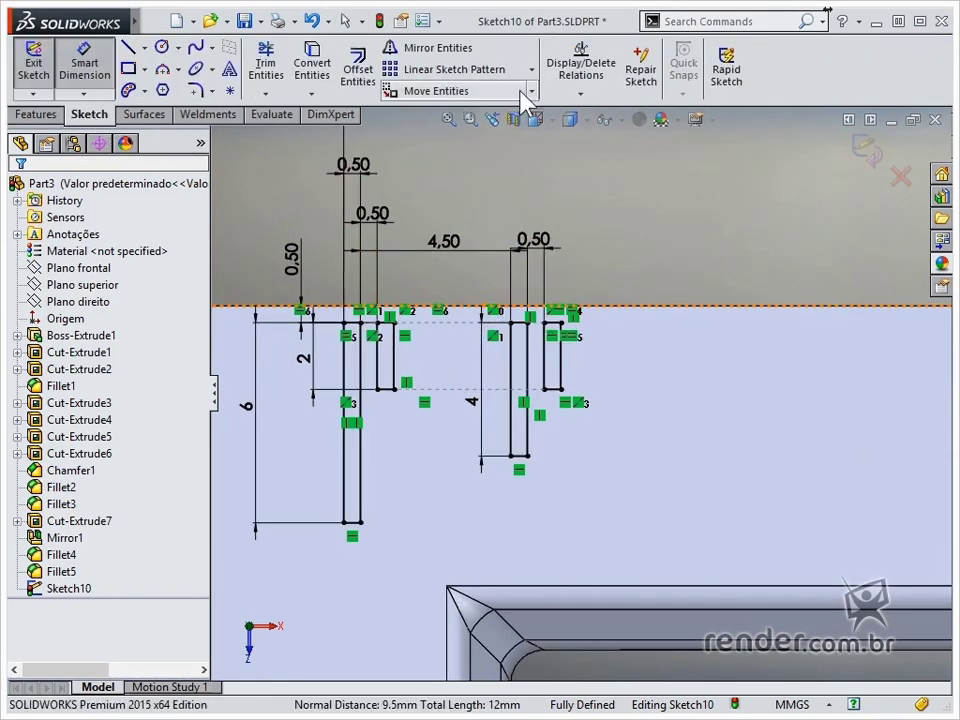
click(495, 72)
scroll(471, 311, down, 3)
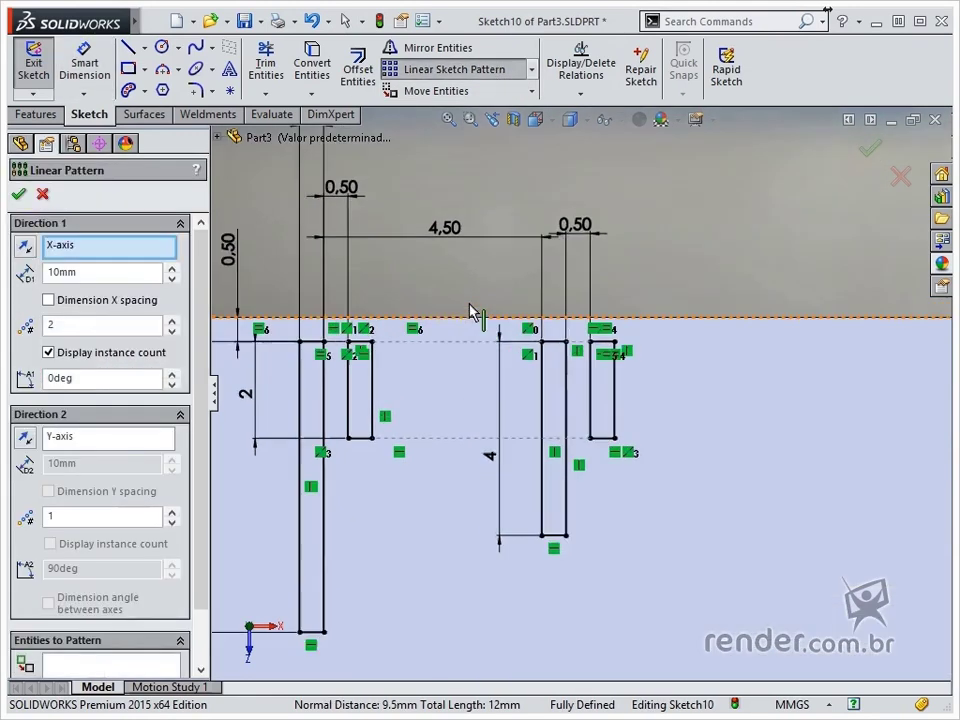
click(99, 664)
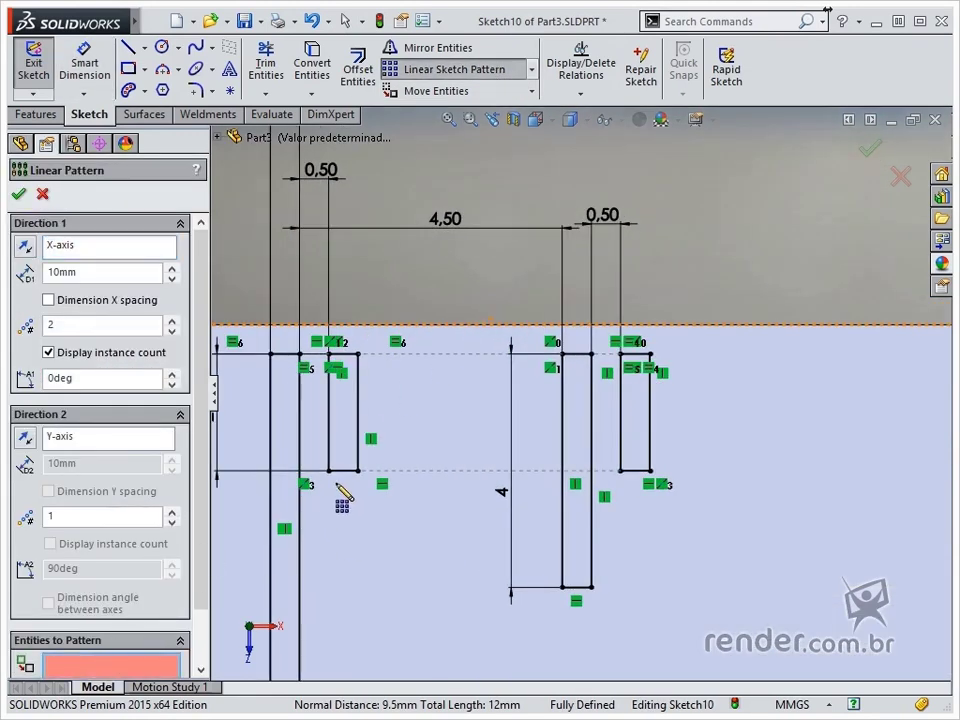
click(330, 452)
click(349, 354)
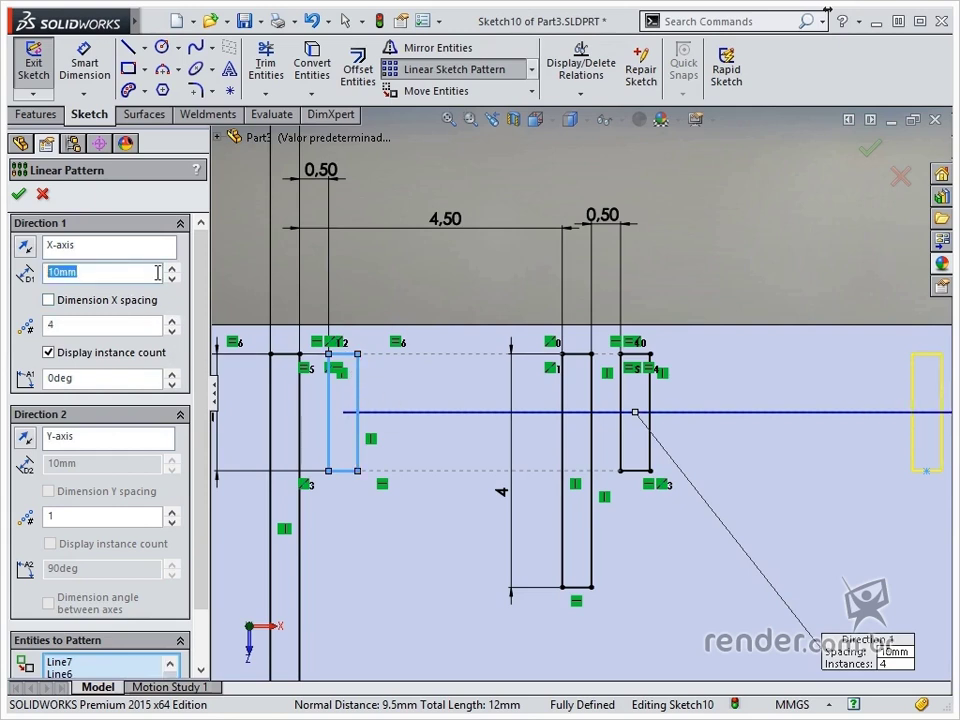
key(Return)
scroll(428, 270, up, 1)
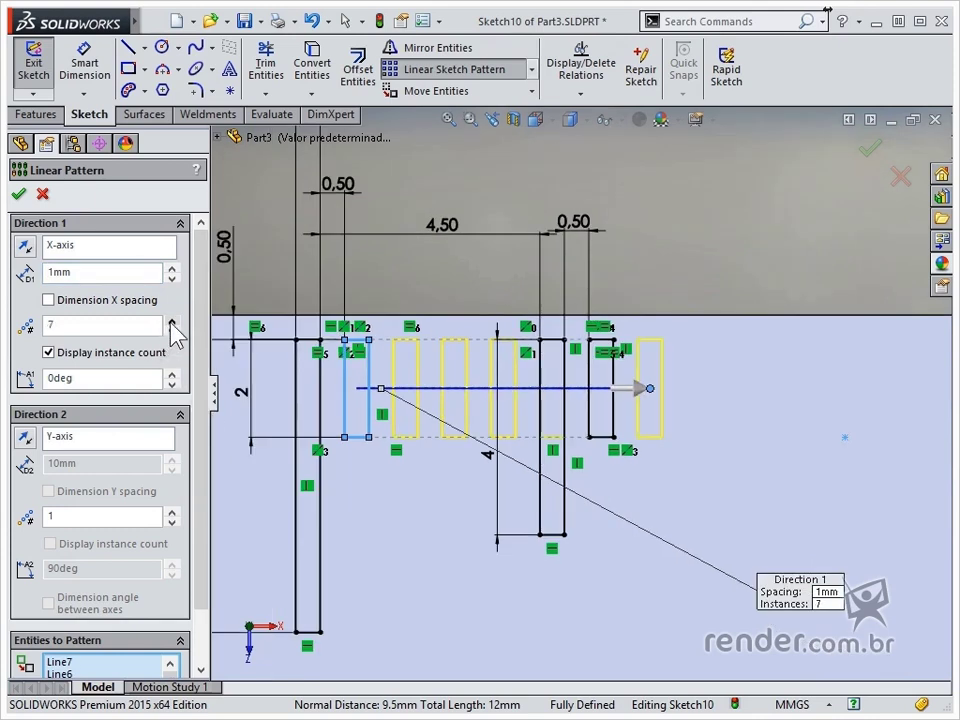
scroll(205, 415, down, 3)
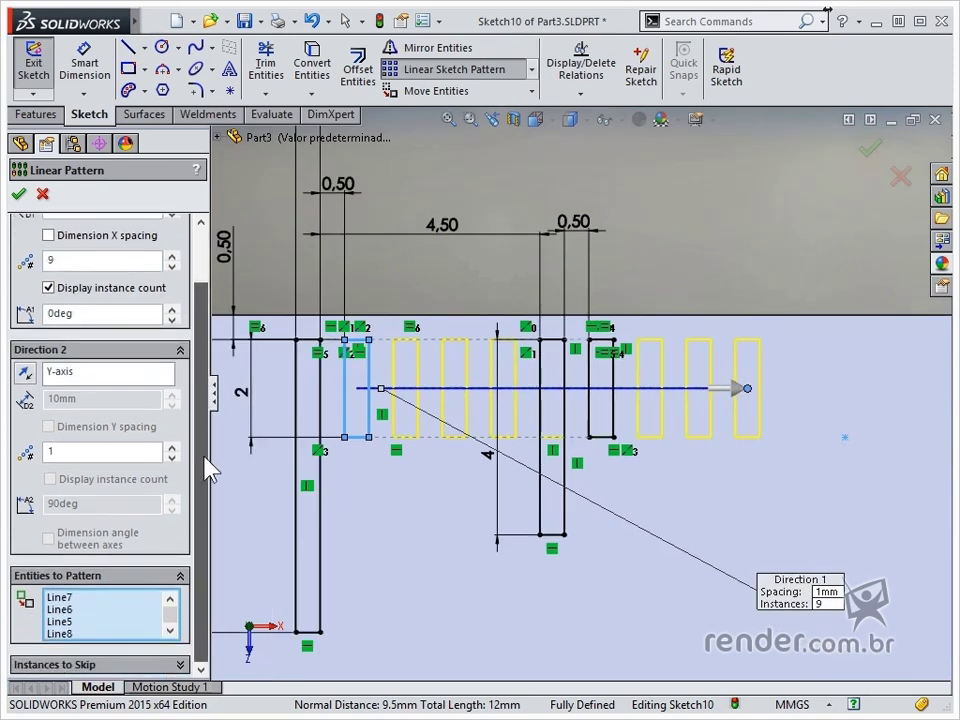
Step: Skip the fifth and sixth pattern instances, which overlap the existing rectangles, and apply the linear pattern
click(145, 633)
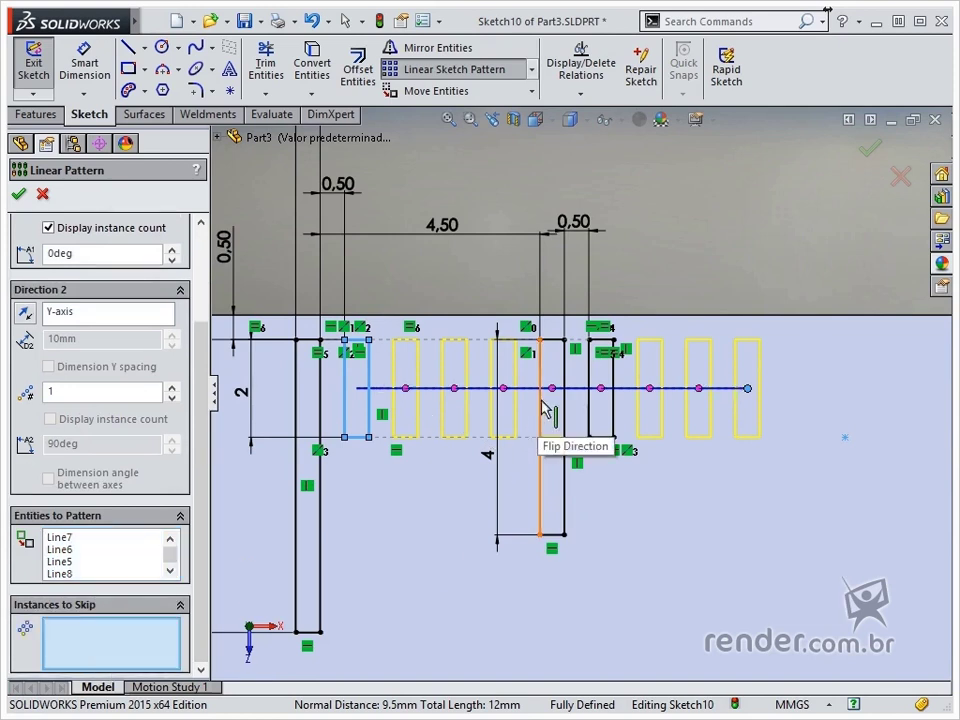
click(602, 390)
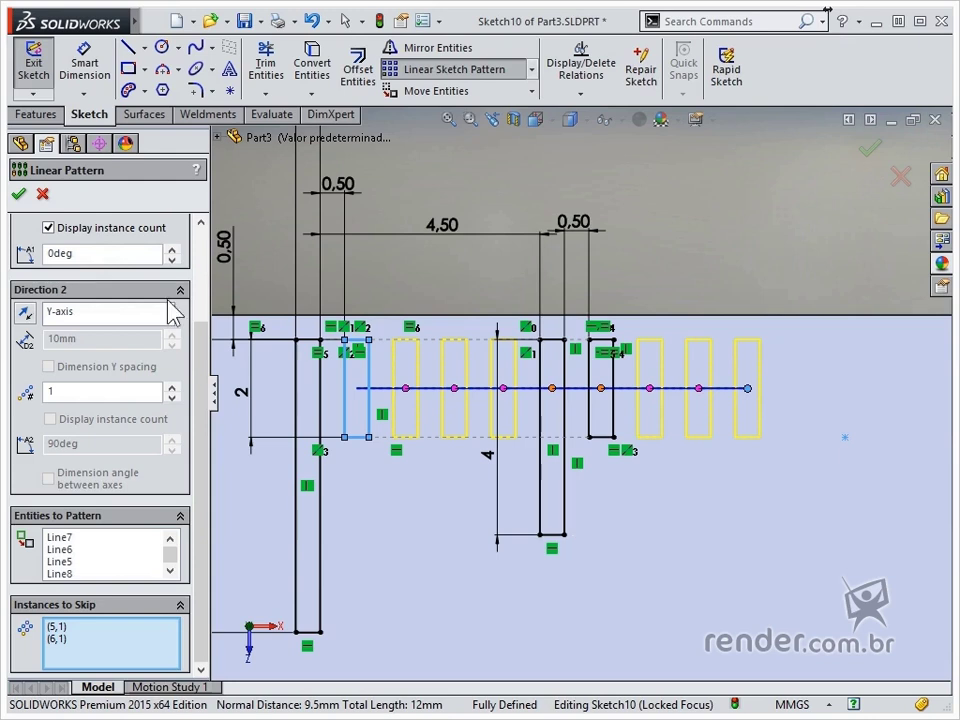
click(19, 195)
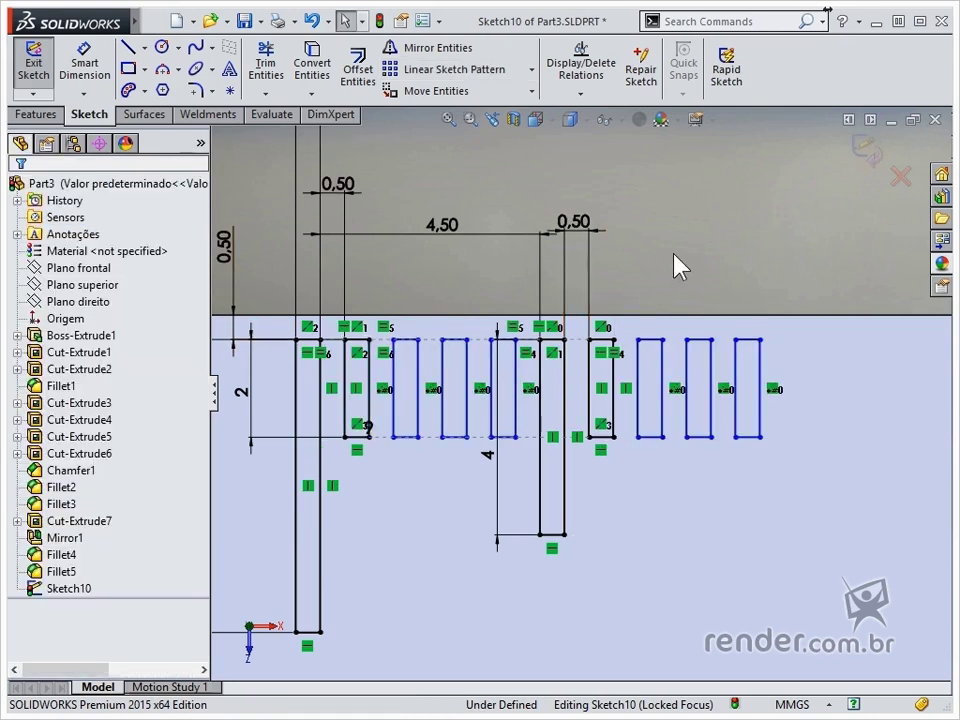
Step: Make the top edge of the first patterned copy collinear with the top edge of the original short rectangle
scroll(418, 315, down, 4)
click(427, 383)
ctrl+click(359, 383)
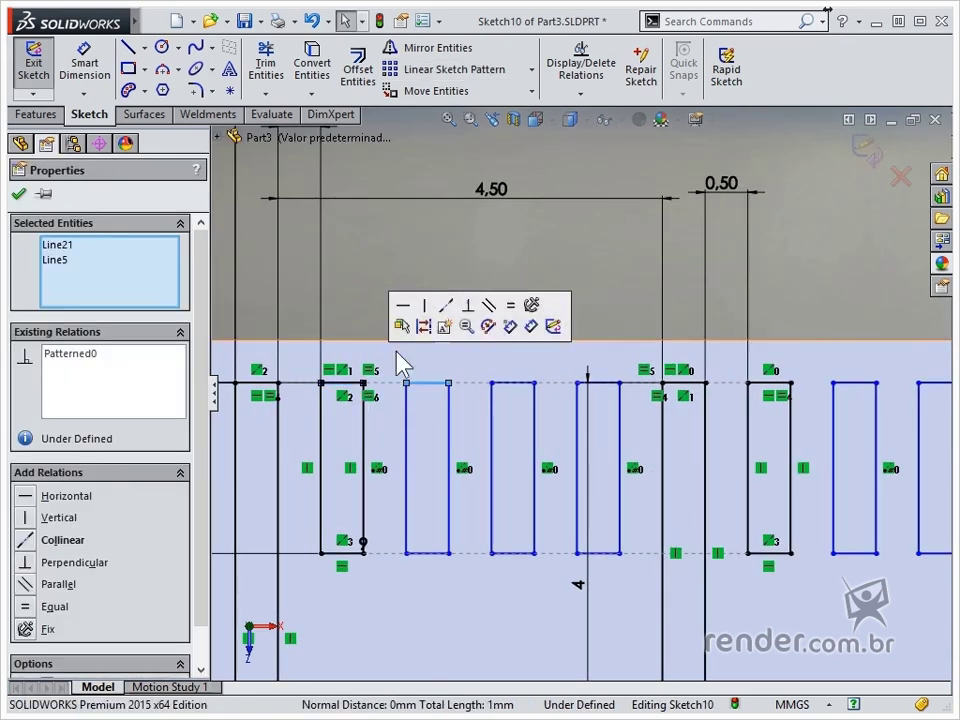
click(449, 304)
Step: Dimension the gap between the original short rectangle and its first patterned copy
right_drag(449, 299, 437, 245)
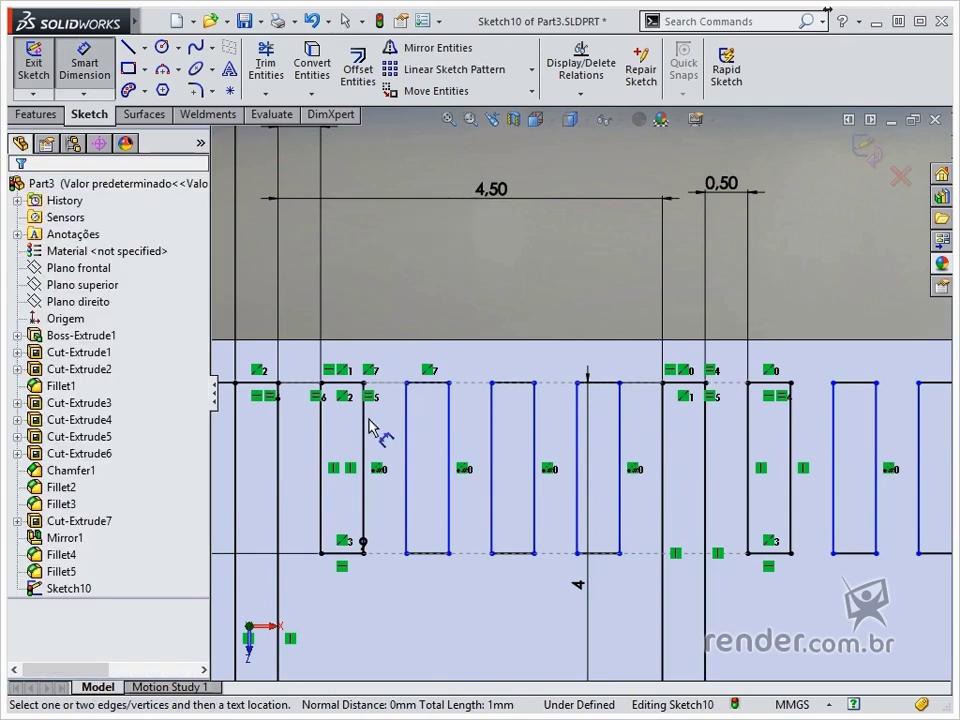
click(364, 425)
click(406, 422)
click(385, 308)
key(Return)
key(Escape)
Step: Create a linear sketch pattern of the longest rectangle along the X-axis with 10 mm spacing and 4 instances
scroll(739, 495, up, 3)
scroll(830, 480, up, 3)
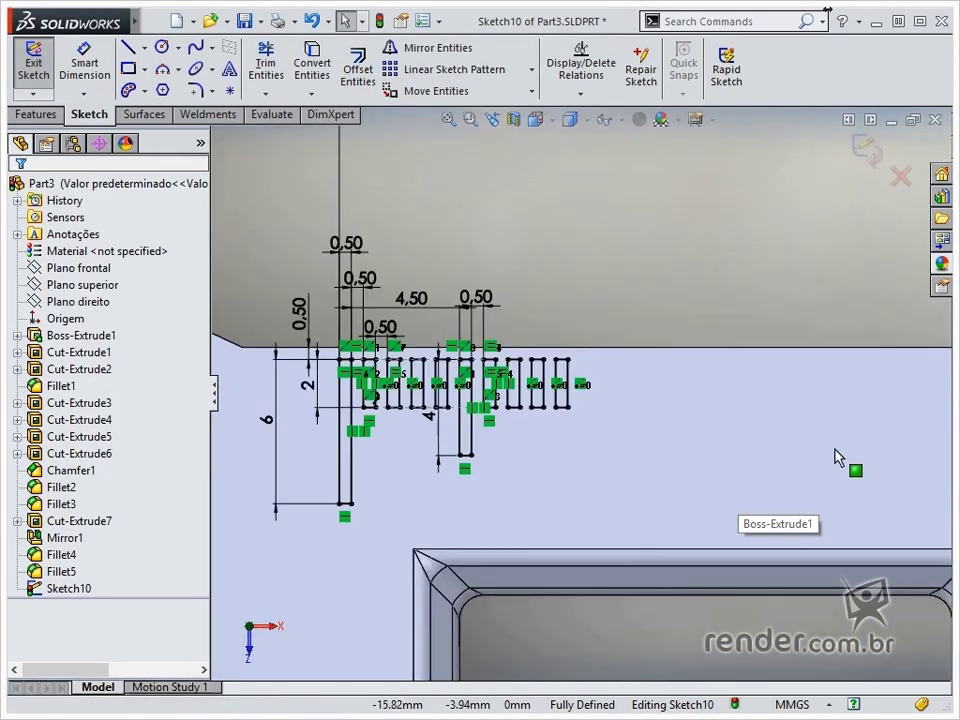
click(440, 69)
scroll(356, 390, down, 3)
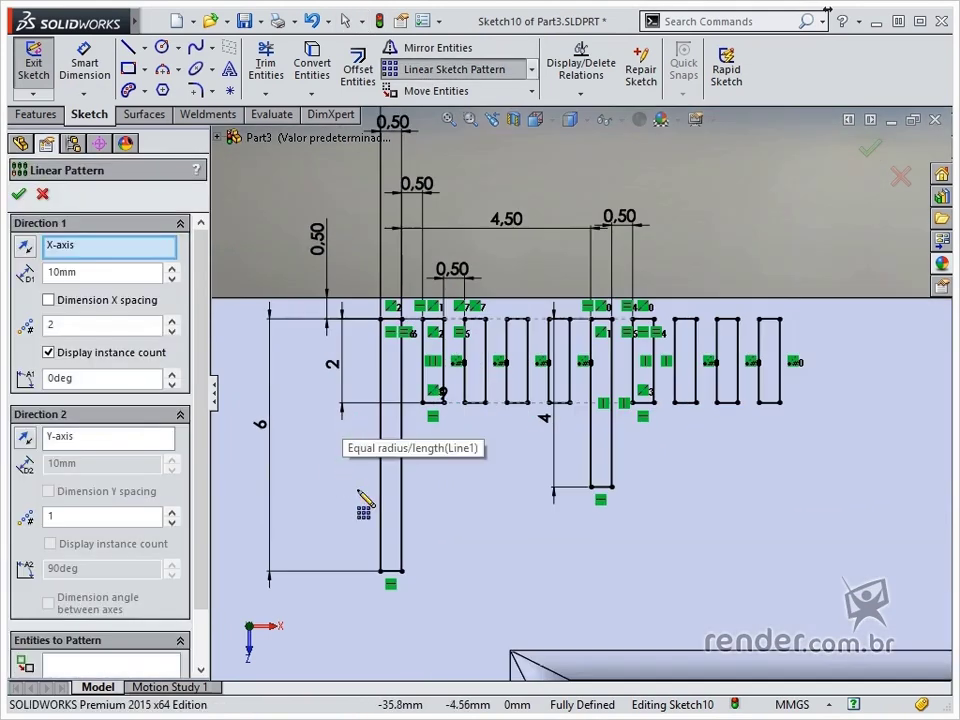
click(381, 560)
click(401, 537)
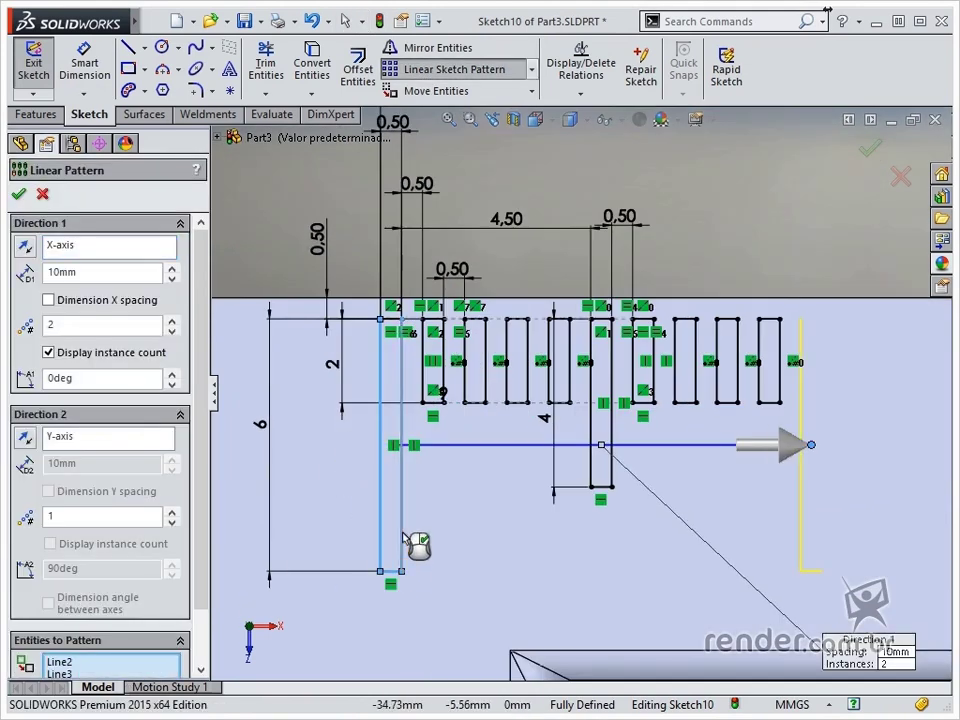
scroll(882, 470, up, 6)
scroll(875, 460, down, 4)
scroll(542, 405, up, 2)
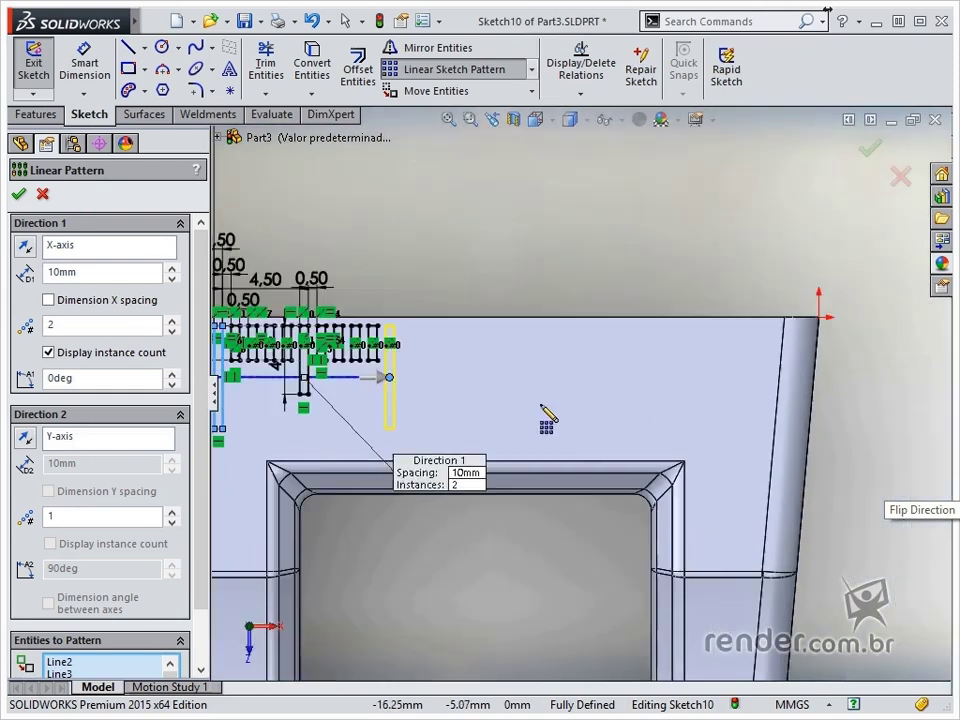
click(18, 193)
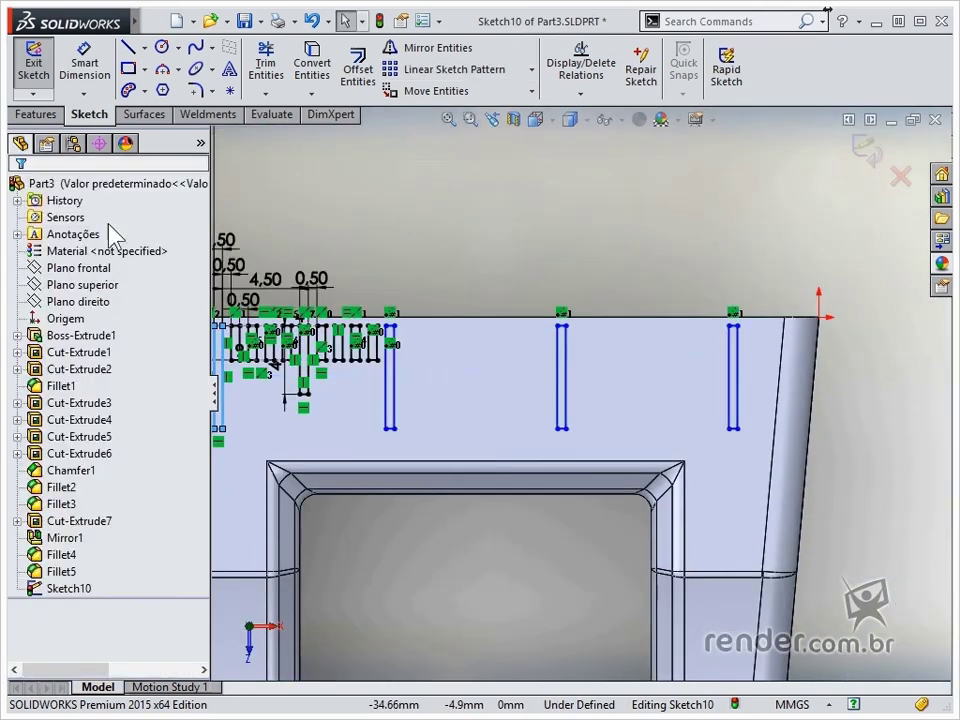
Step: Make the bottom edge of the longest rectangle's first patterned copy collinear with the original's bottom edge
scroll(266, 426, down, 3)
click(258, 433)
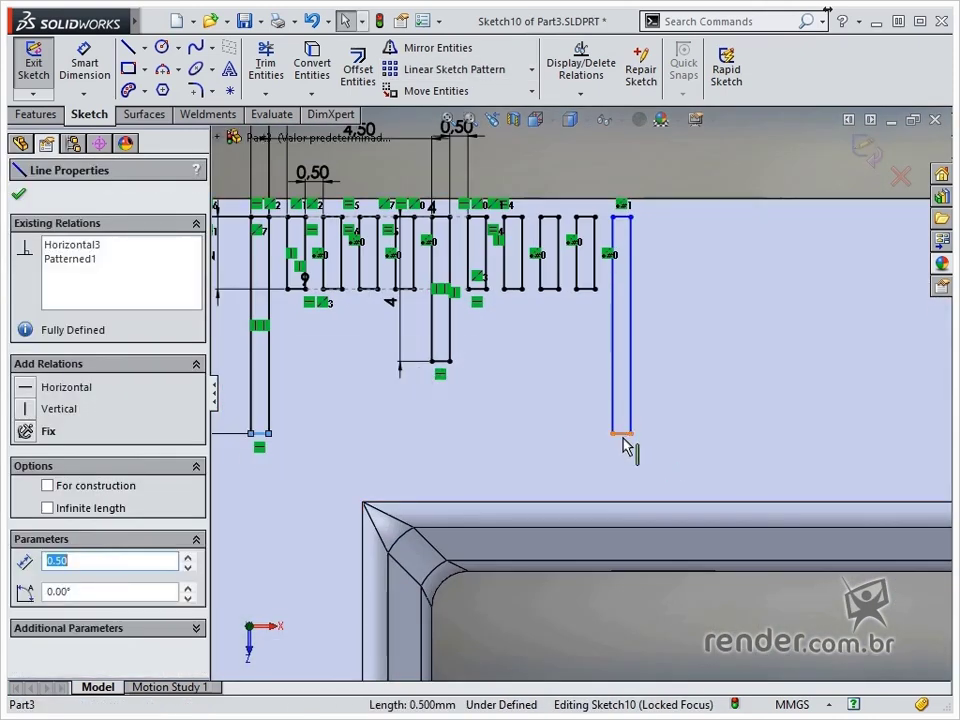
ctrl+click(621, 434)
click(714, 362)
Step: Dimension the horizontal gap between the original longest rectangle and its first patterned copy
right_drag(686, 452, 696, 360)
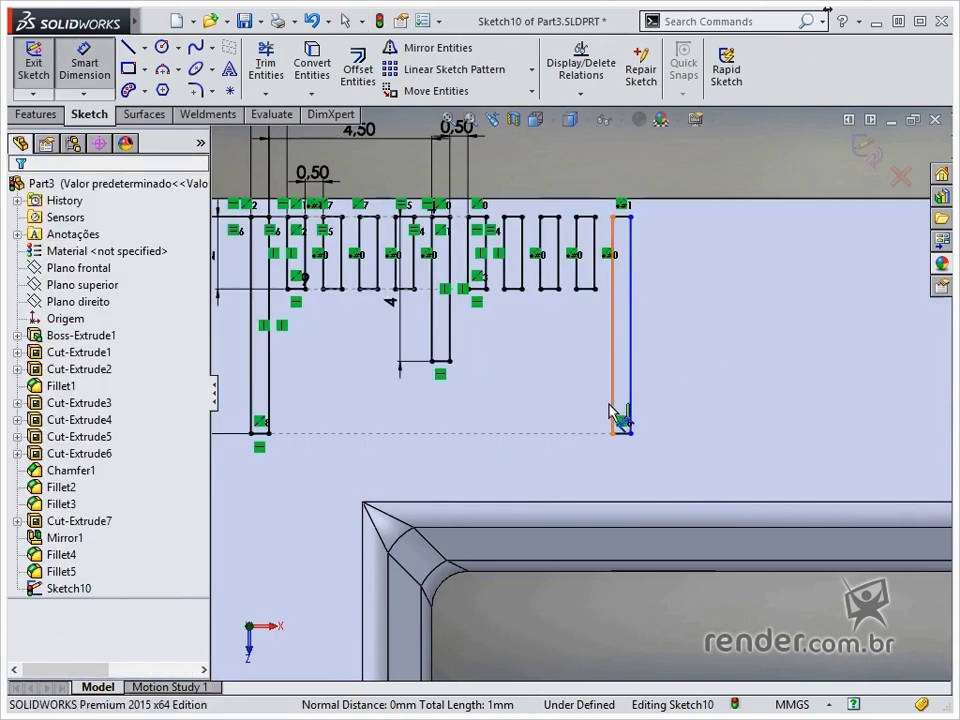
click(612, 404)
click(259, 405)
click(422, 478)
key(Return)
key(Escape)
scroll(733, 372, up, 3)
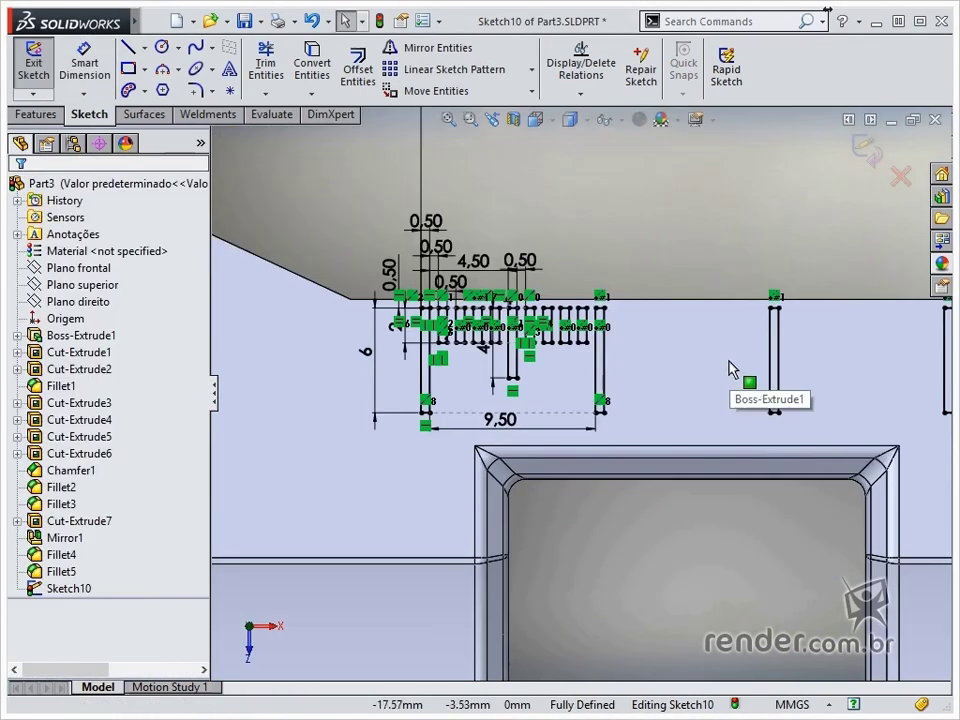
Step: Pattern all short and medium rectangles between the first two long marks along the X-axis with 10 mm spacing and 3 instances
scroll(494, 290, down, 4)
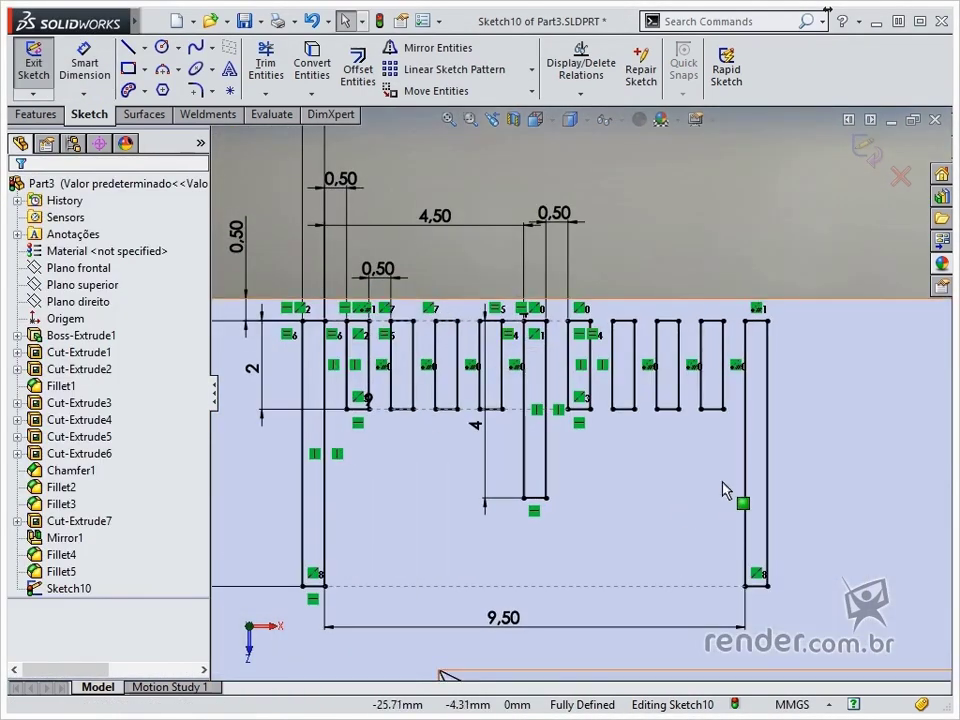
drag(334, 309, 738, 558)
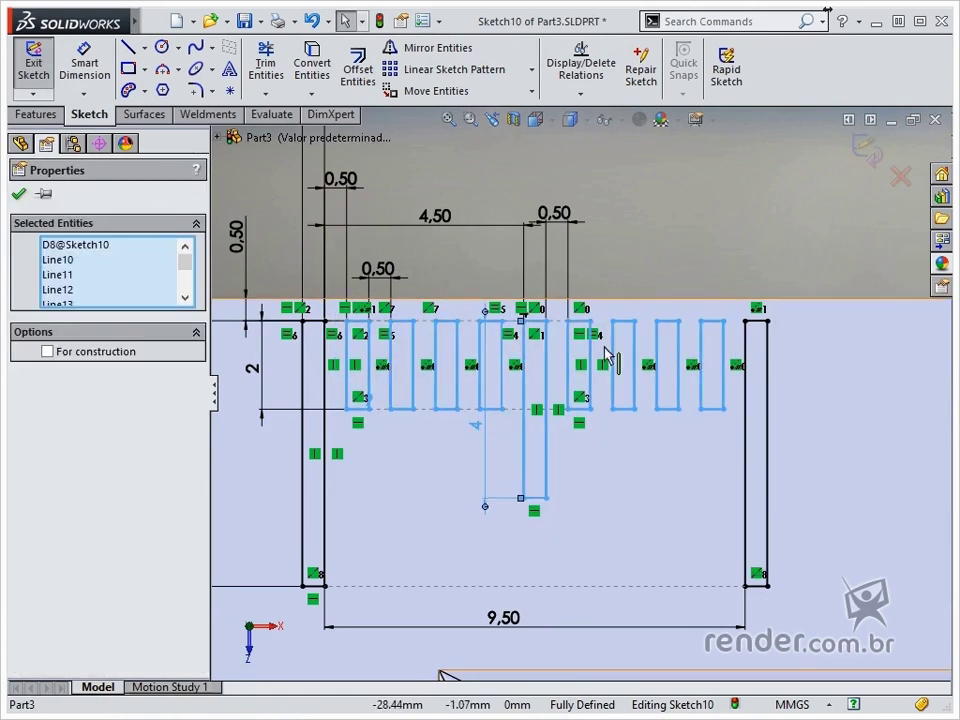
click(455, 74)
scroll(748, 437, up, 2)
click(171, 319)
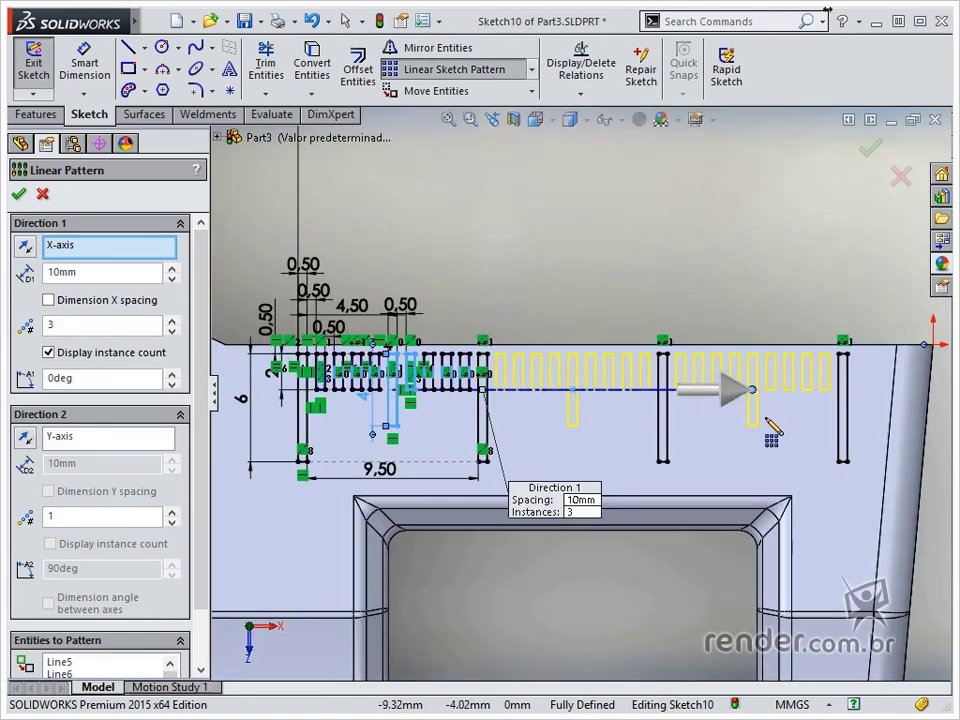
click(19, 196)
Step: Make the top edge of the first newly patterned short rectangle collinear with the top edge of the adjacent long rectangle
scroll(570, 390, down, 5)
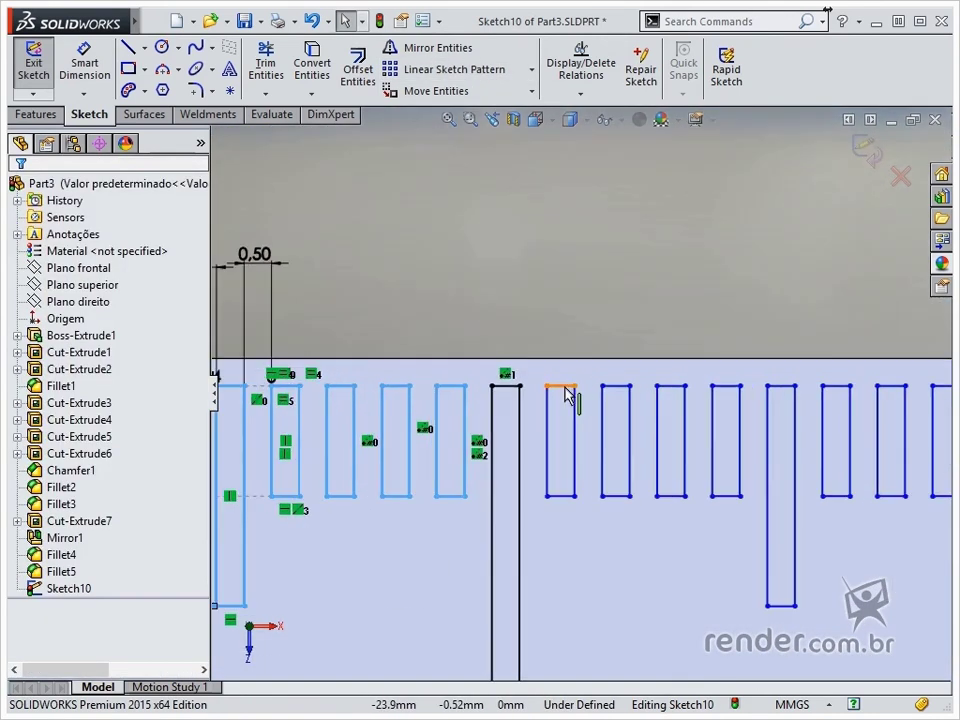
click(560, 386)
ctrl+click(512, 386)
click(601, 310)
Step: Dimension the gap between the second long rectangle and the newly patterned short rectangle beside it
right_drag(585, 262, 585, 215)
click(549, 415)
click(517, 429)
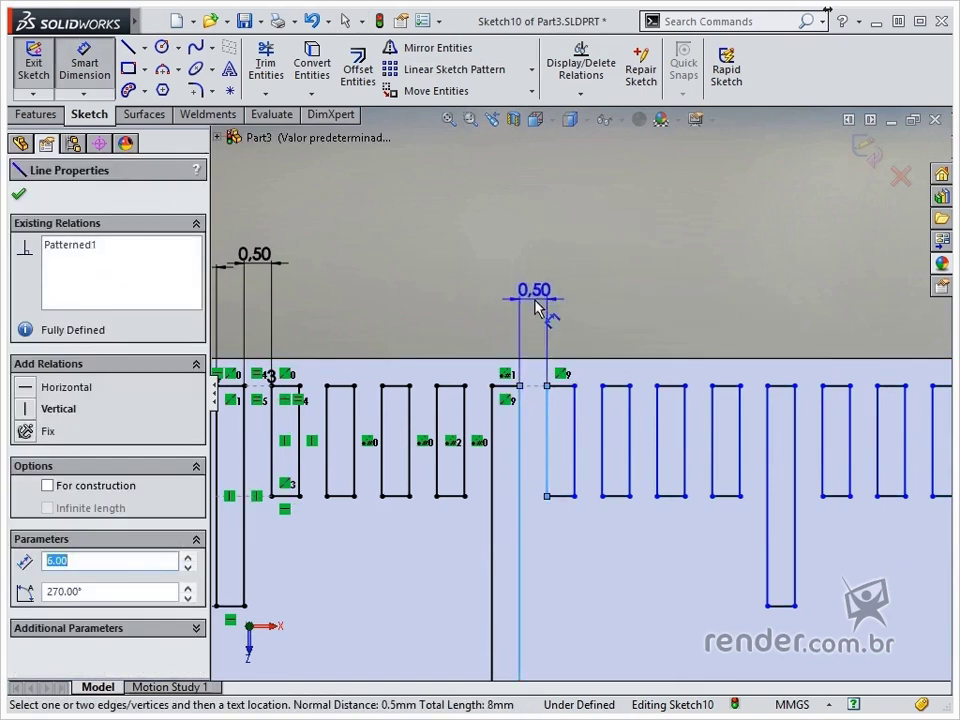
click(546, 311)
scroll(578, 381, up, 5)
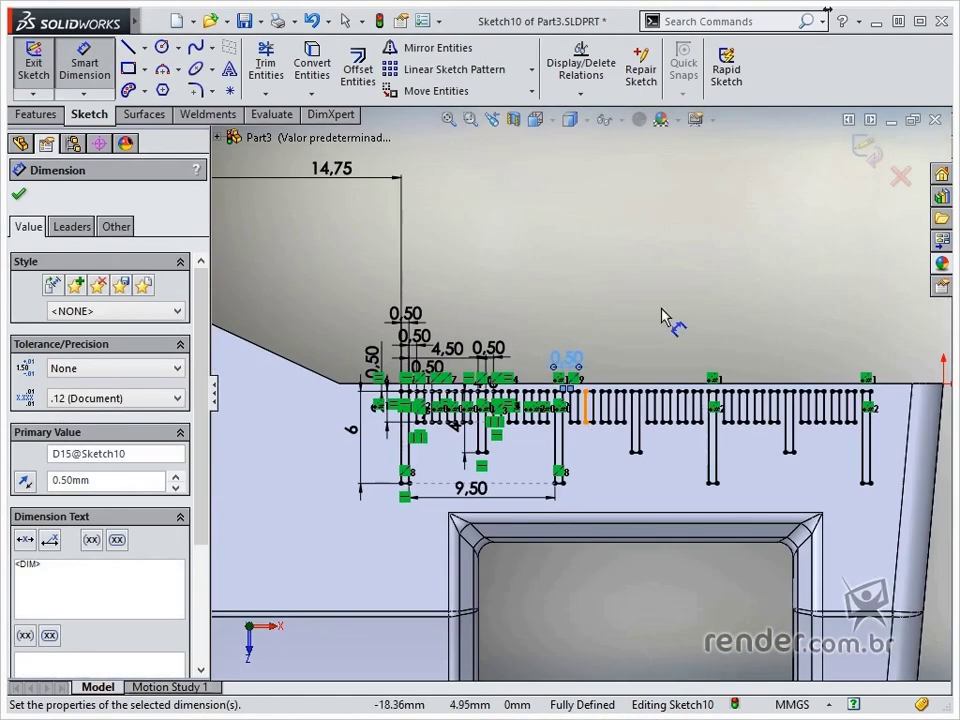
key(Escape)
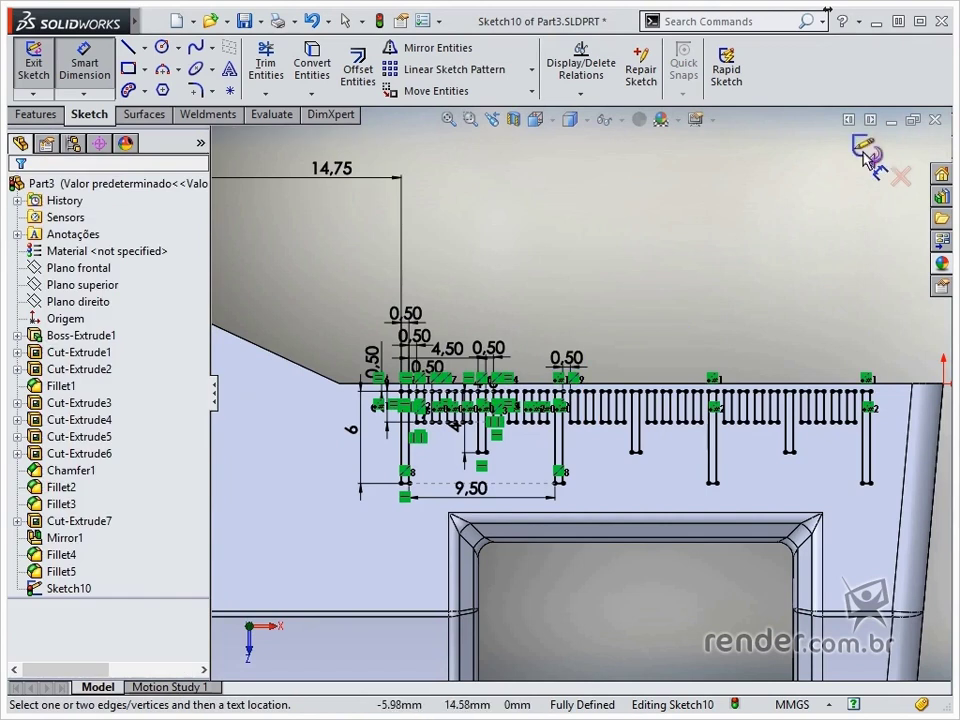
Step: Finish the sketch and cut-extrude the scale marks into the head's face with a blind depth of 0.5 mm
click(865, 153)
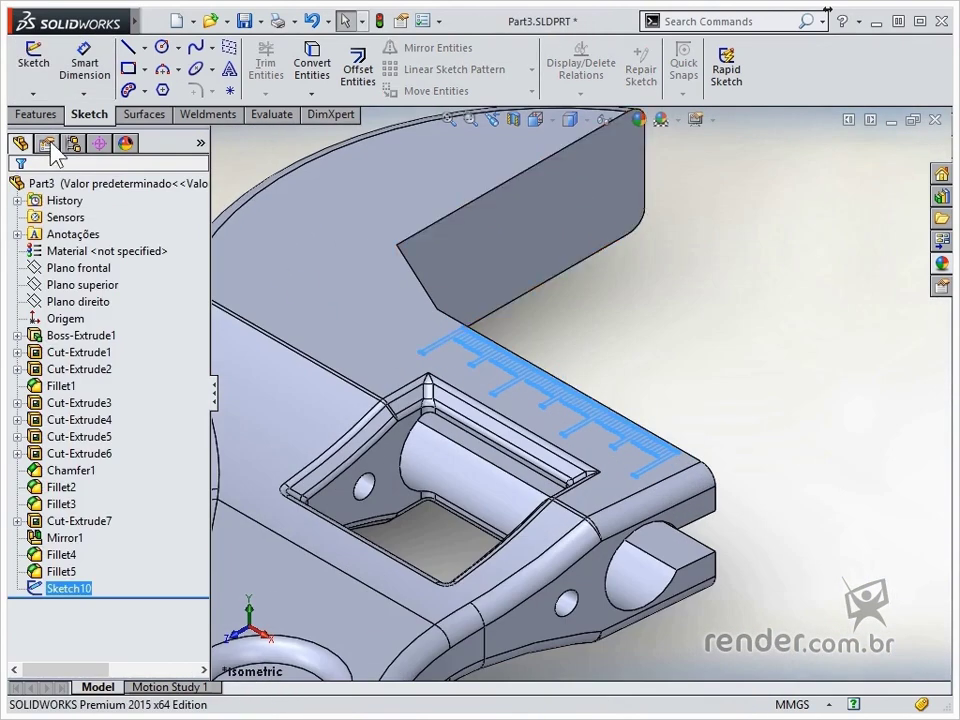
click(37, 114)
click(289, 66)
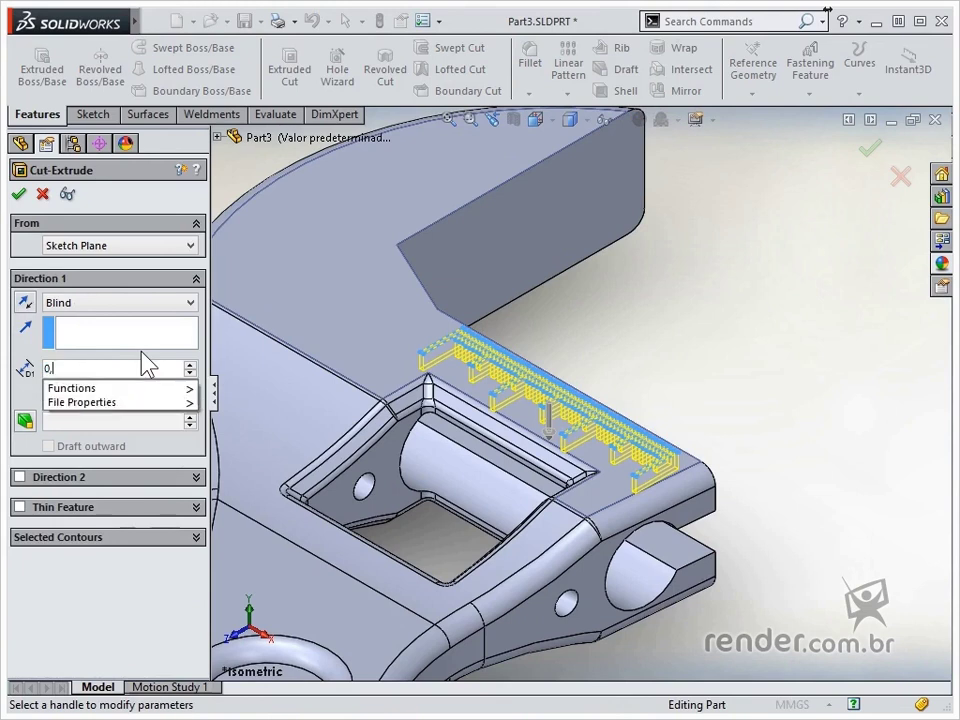
text(.5)
key(Return)
key(Return)
Step: Mirror the scale-mark cut about Plano superior with Geometry Pattern enabled, then fit the whole wrench in view
click(78, 588)
click(660, 90)
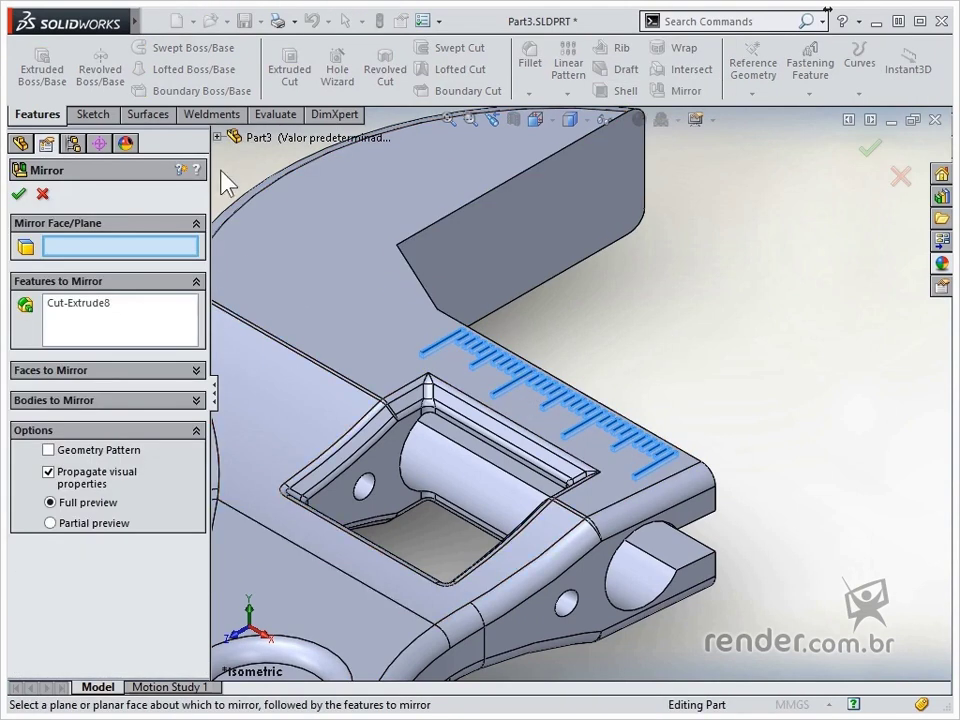
click(218, 137)
click(272, 238)
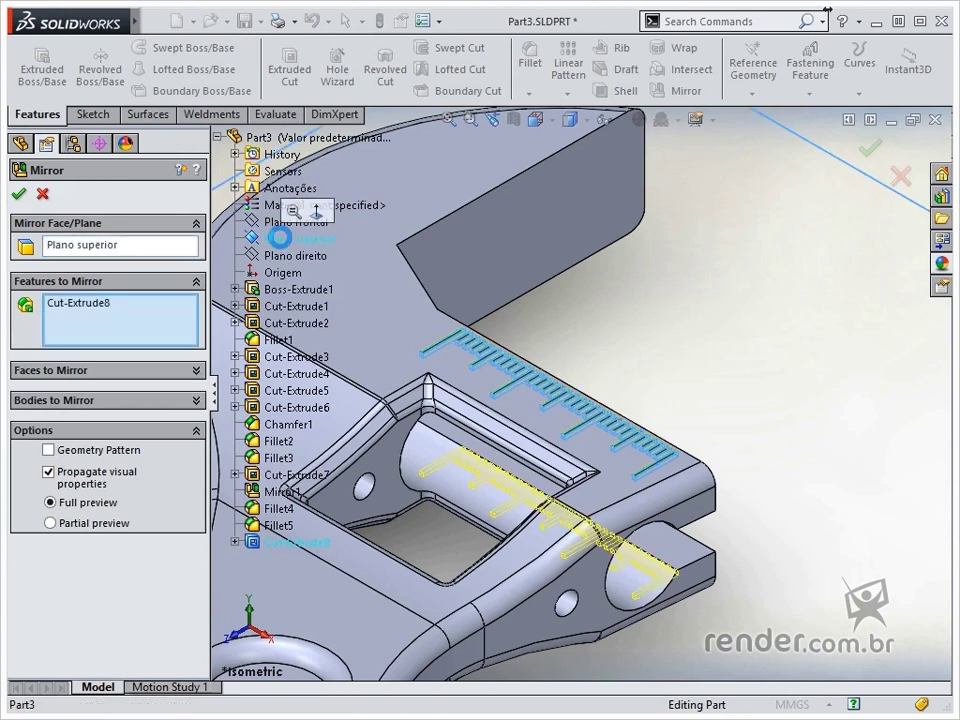
click(48, 450)
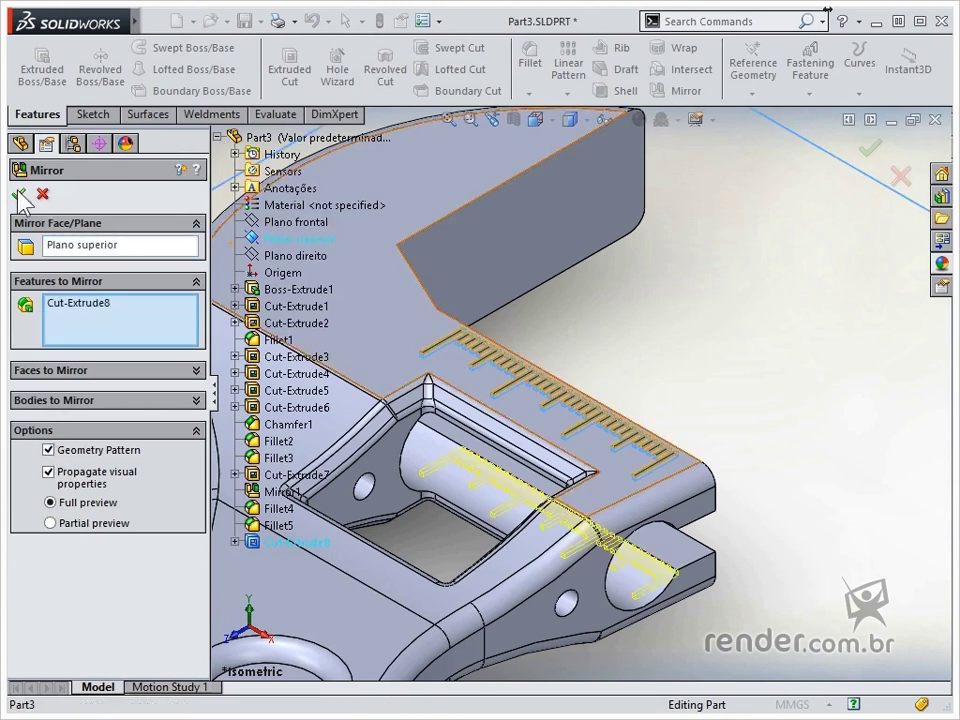
click(18, 194)
key(f)
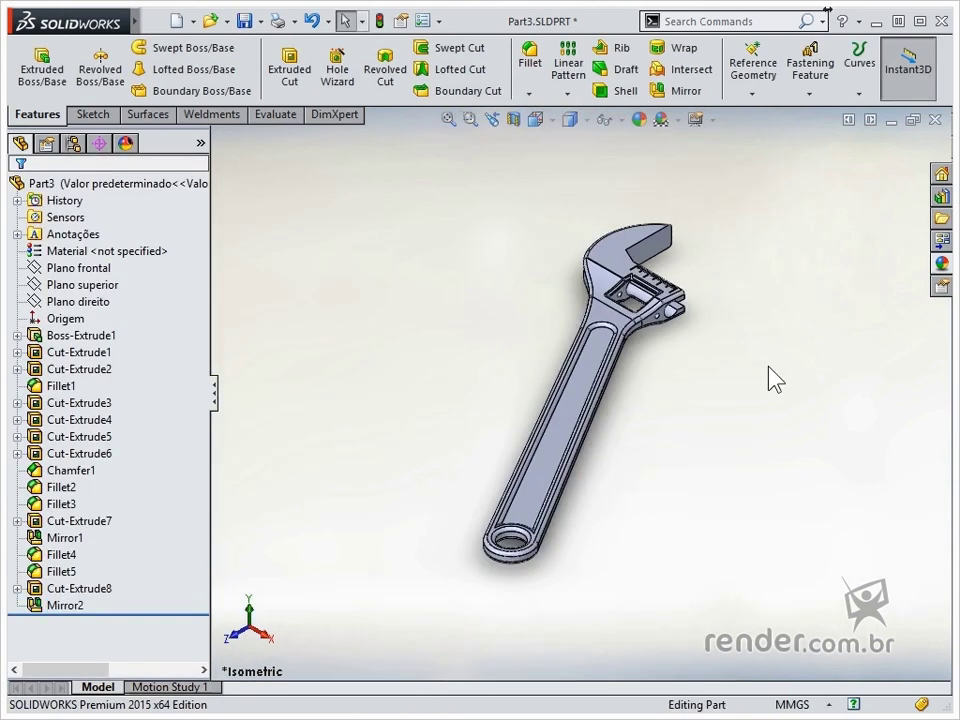